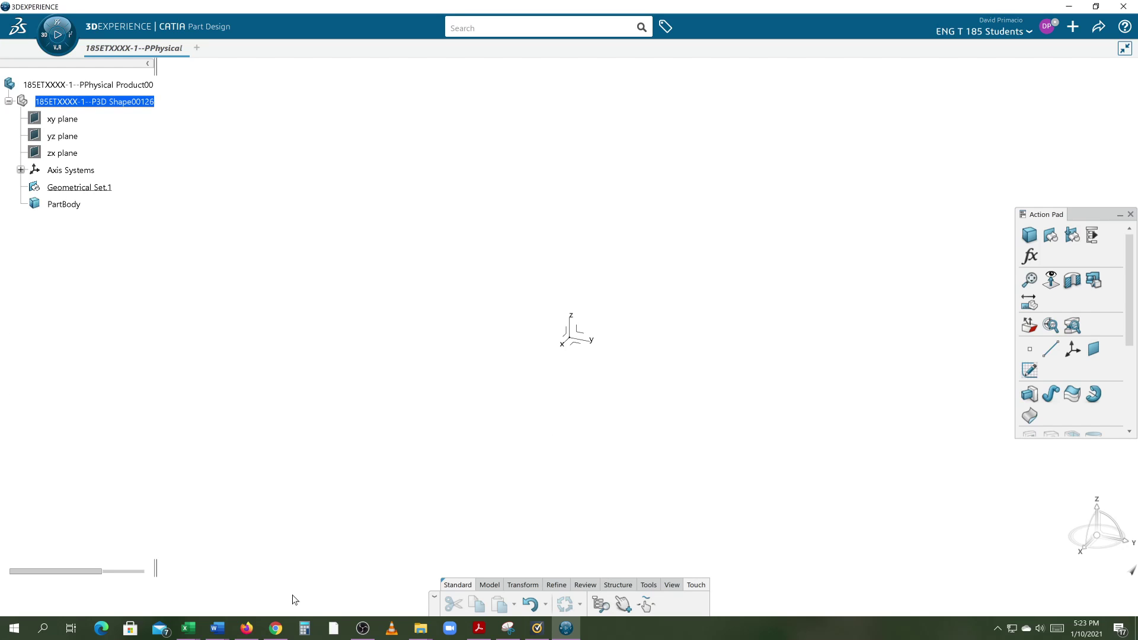
- Copy the Part number Detail text 185ETXXXX-CHAIN-DIMENSION-101--P from the Canvas assignment page
click(247, 627)
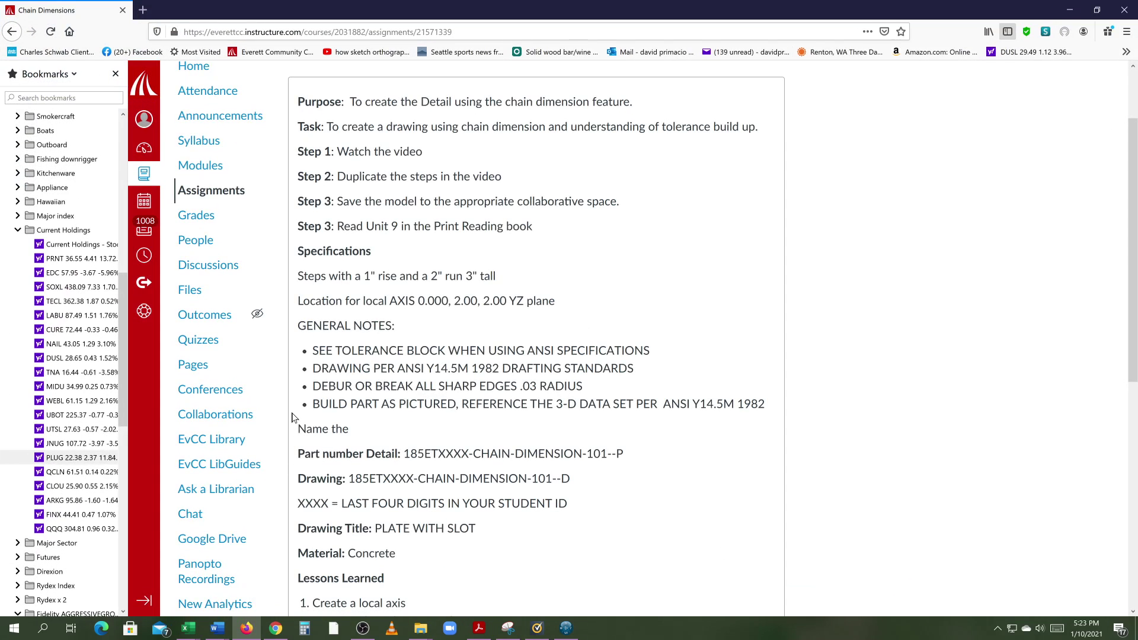
scroll(295, 413, up, 3)
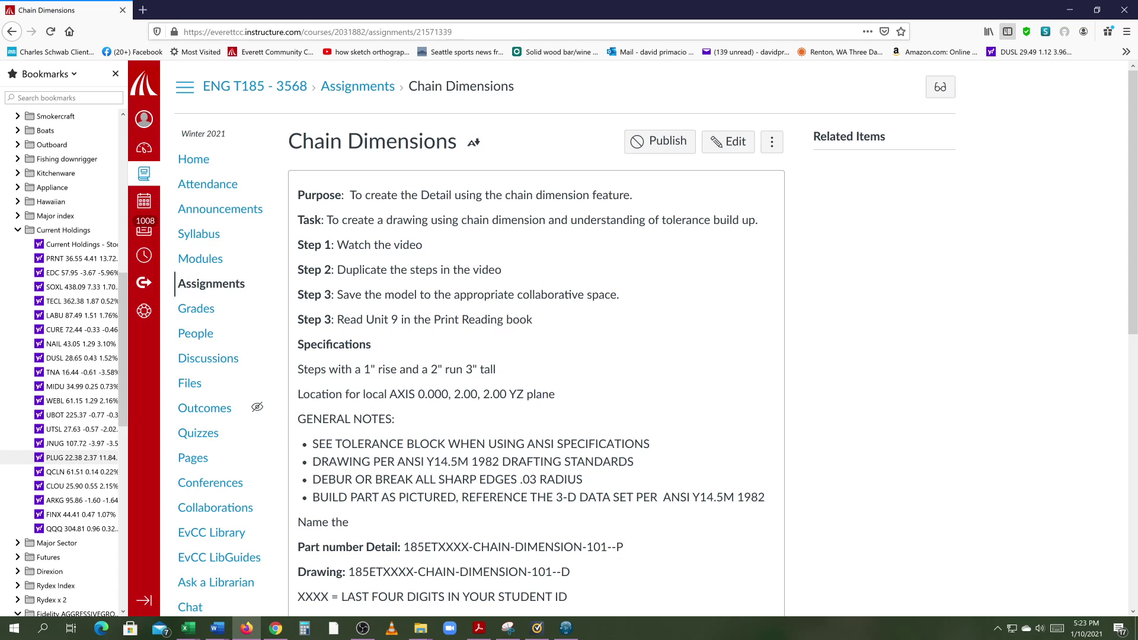
scroll(550, 394, down, 3)
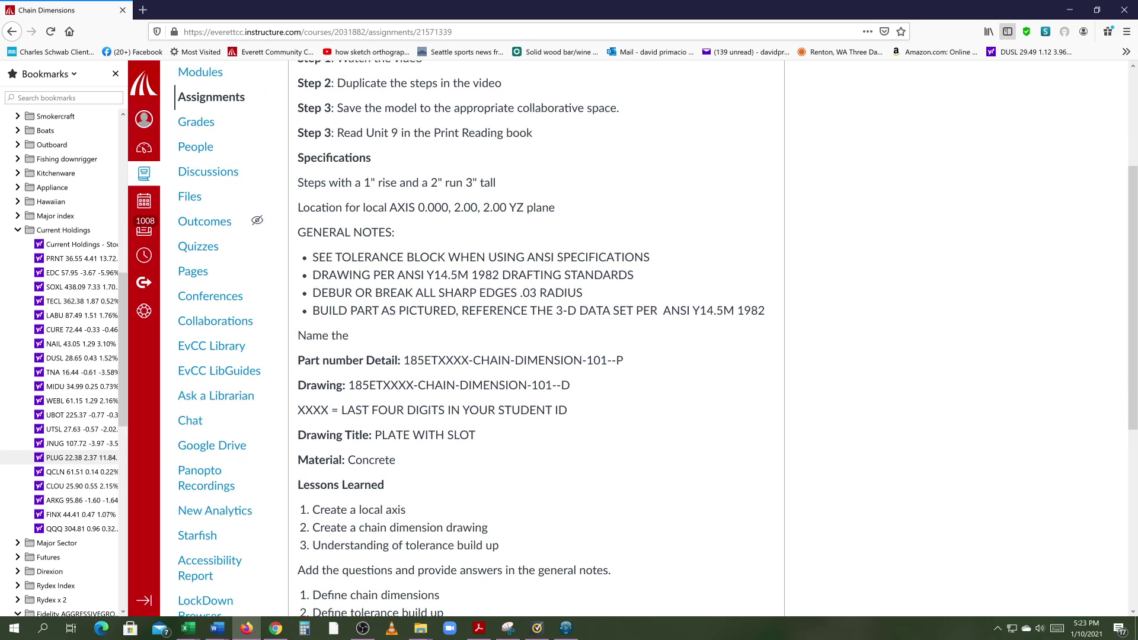
drag(624, 361, 404, 361)
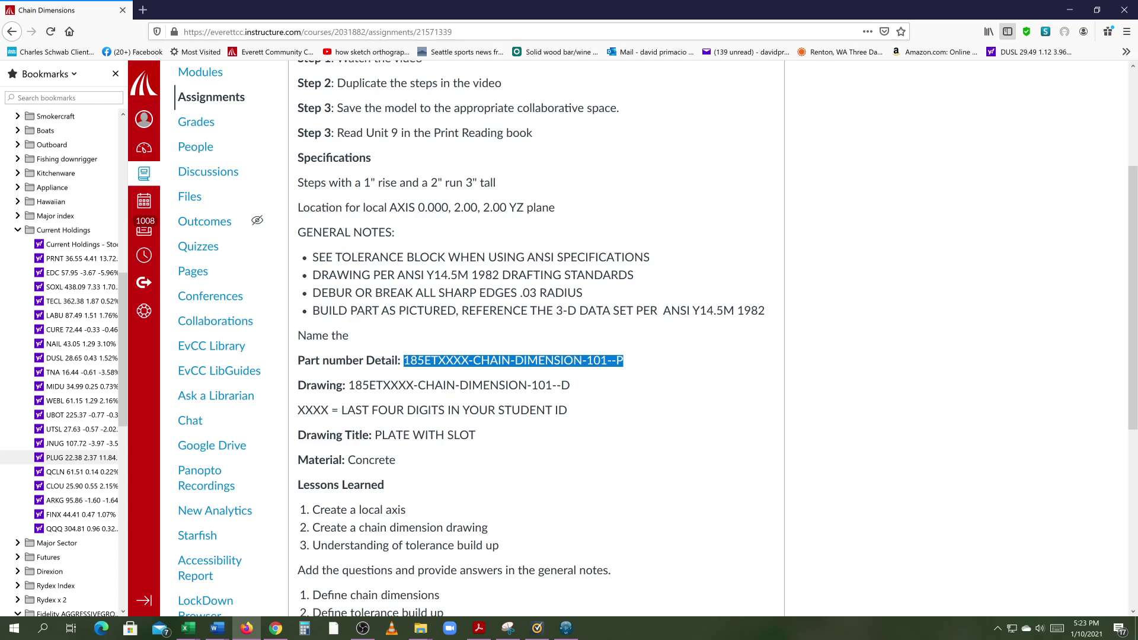
right_click(406, 359)
click(415, 365)
scroll(535, 432, down, 2)
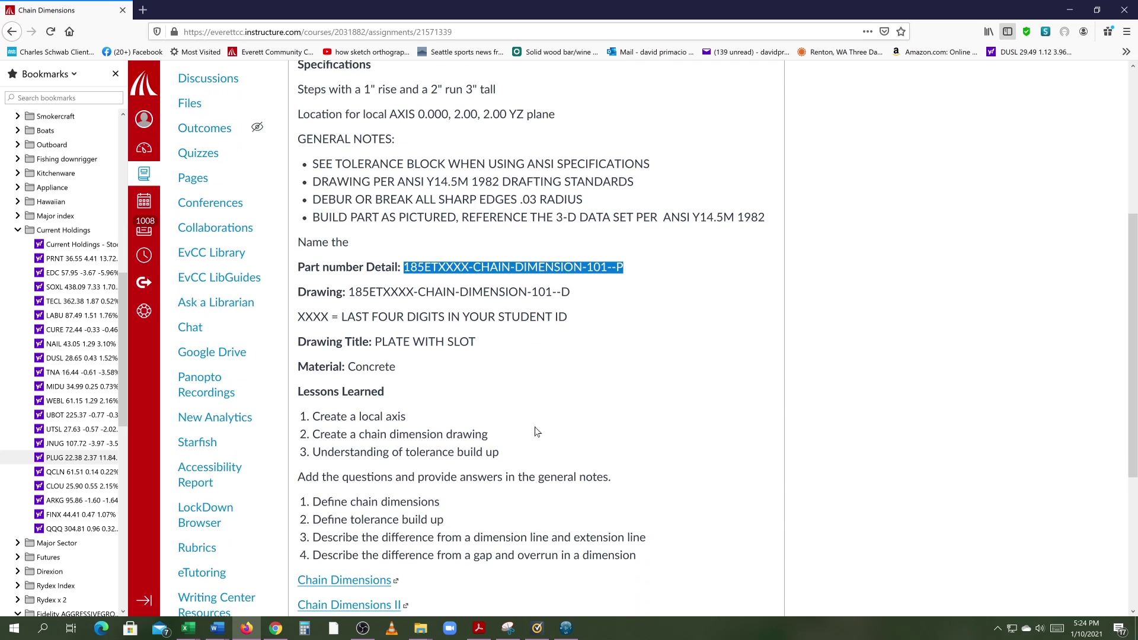
scroll(535, 431, down, 2)
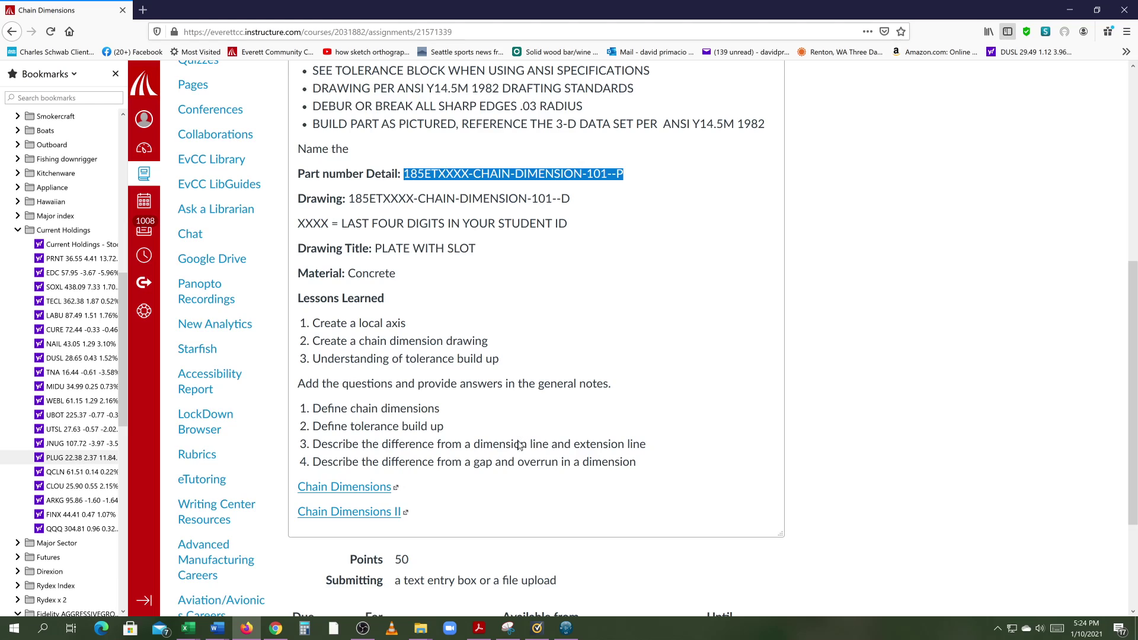
- Paste 185ETXXXX-CHAIN-DIMENSION-101--P as the Title in the Product00 node's Properties
click(566, 628)
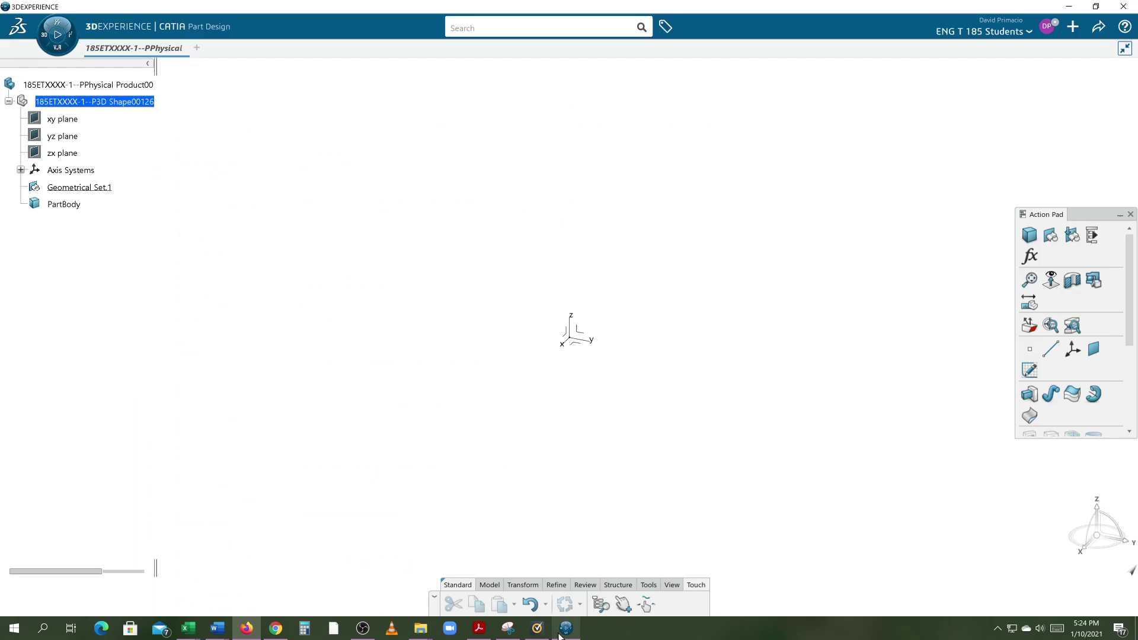
click(581, 333)
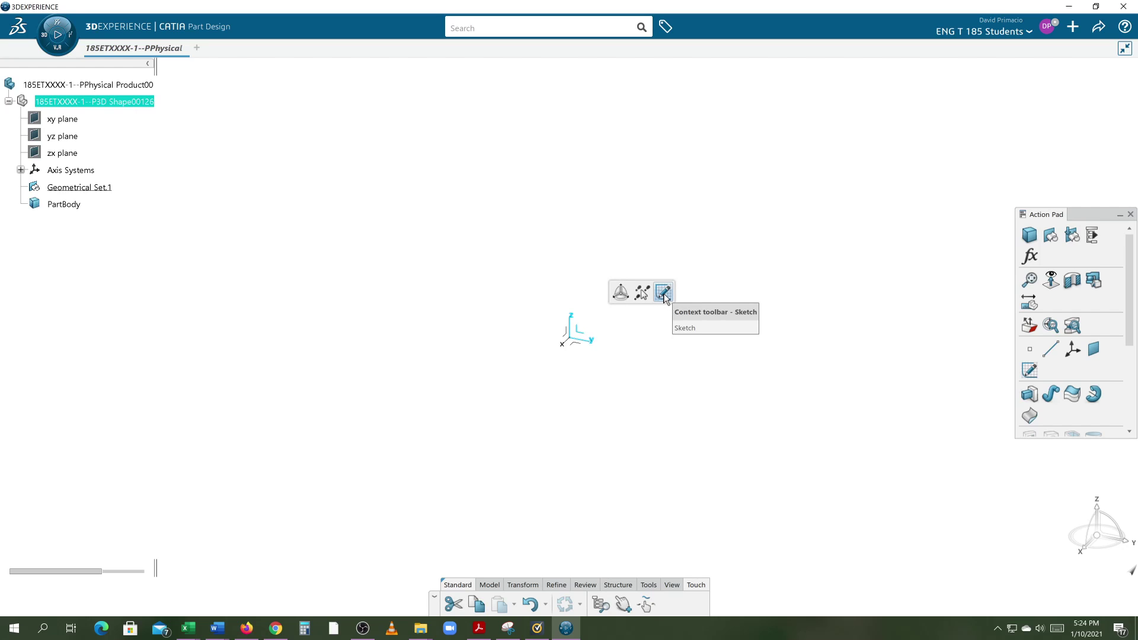
click(177, 300)
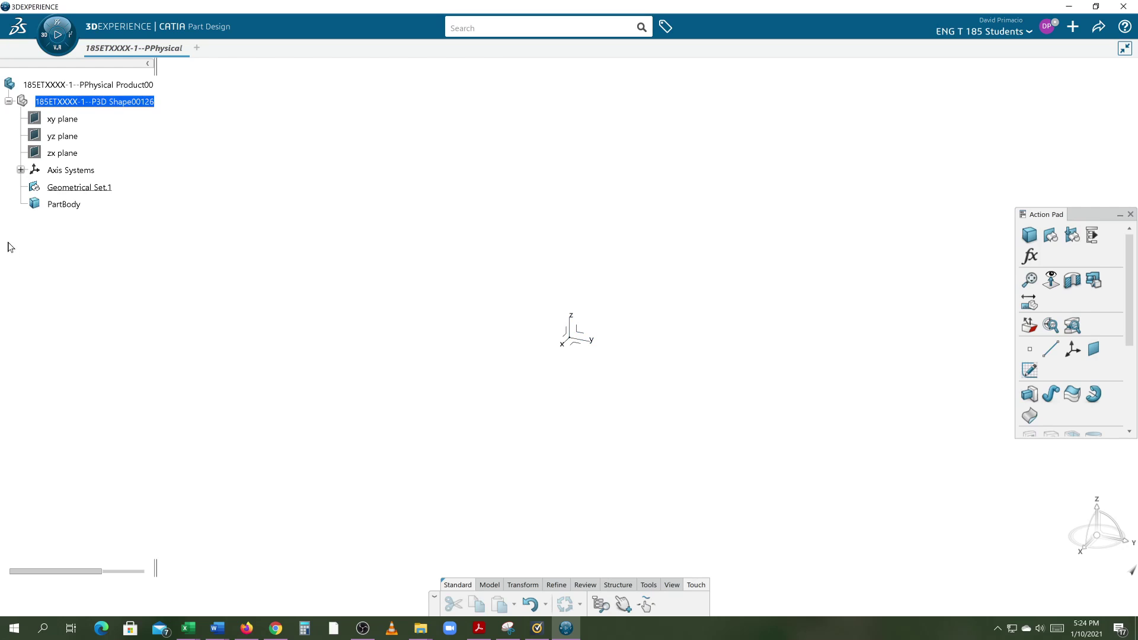
right_click(64, 89)
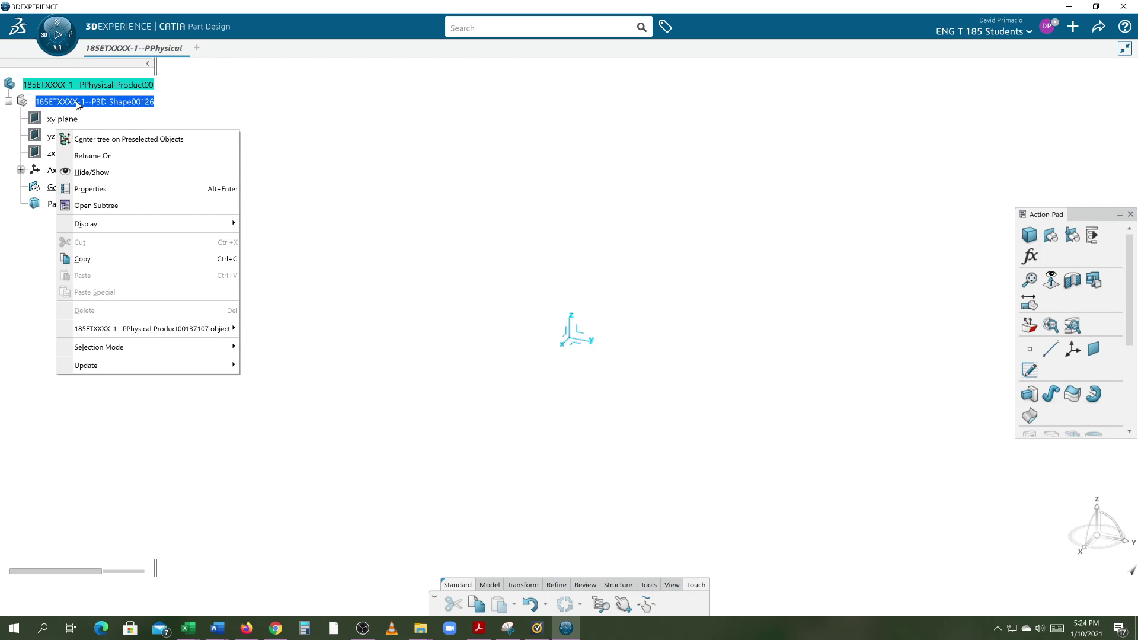
click(142, 186)
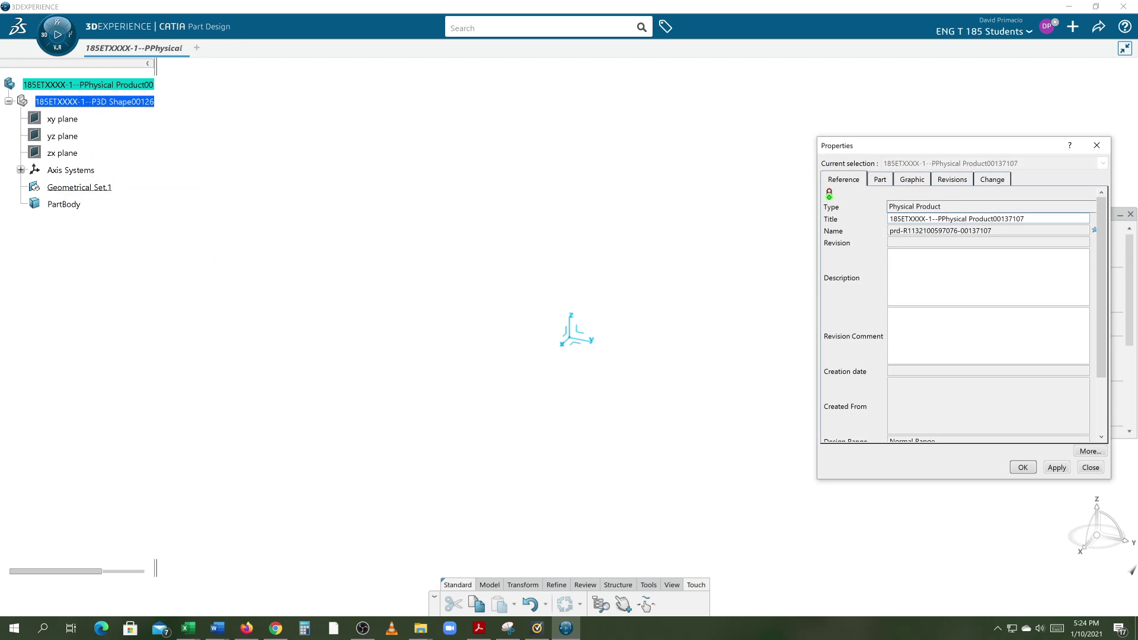
drag(1024, 219, 759, 213)
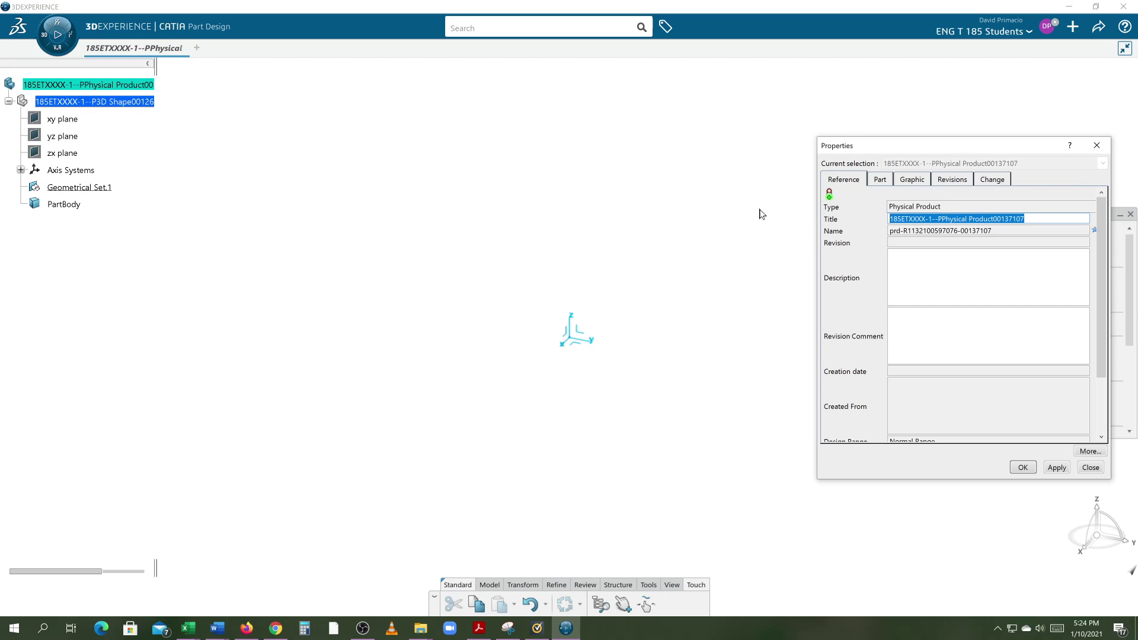
key(ctrl+v)
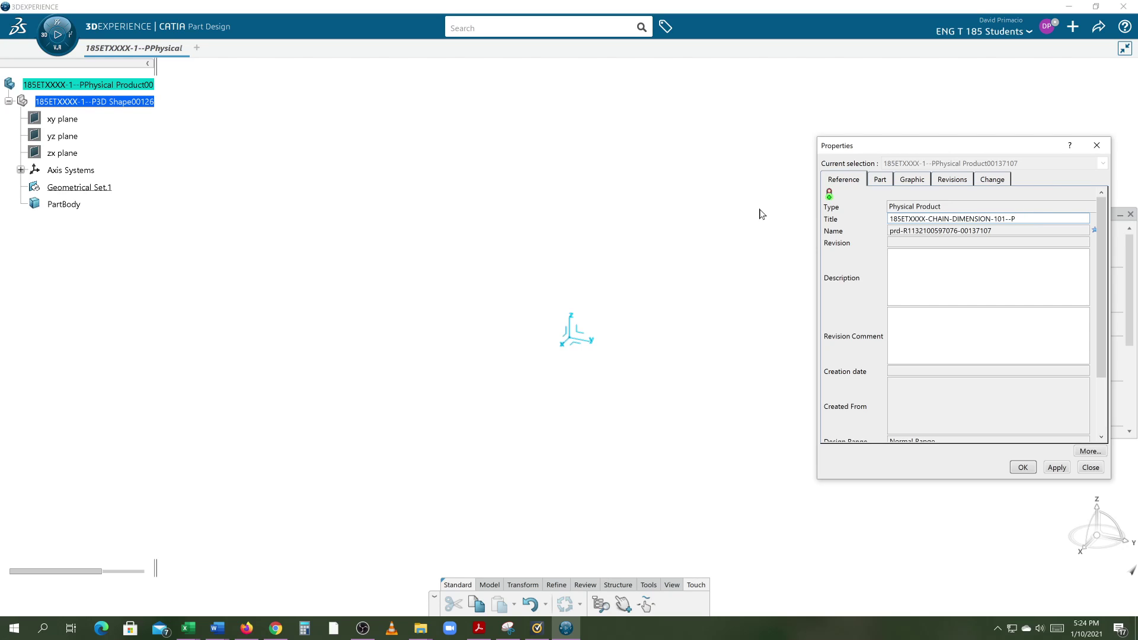
click(1022, 467)
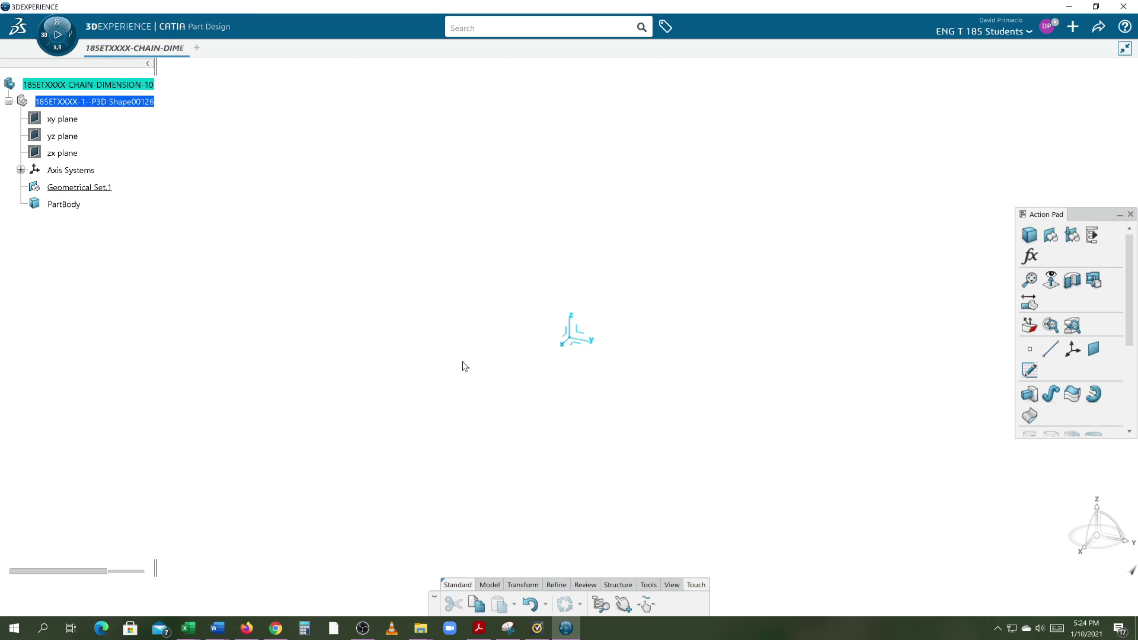
- Review the assignment's Specifications section on the local axis location, then return to CATIA
key(alt+Tab)
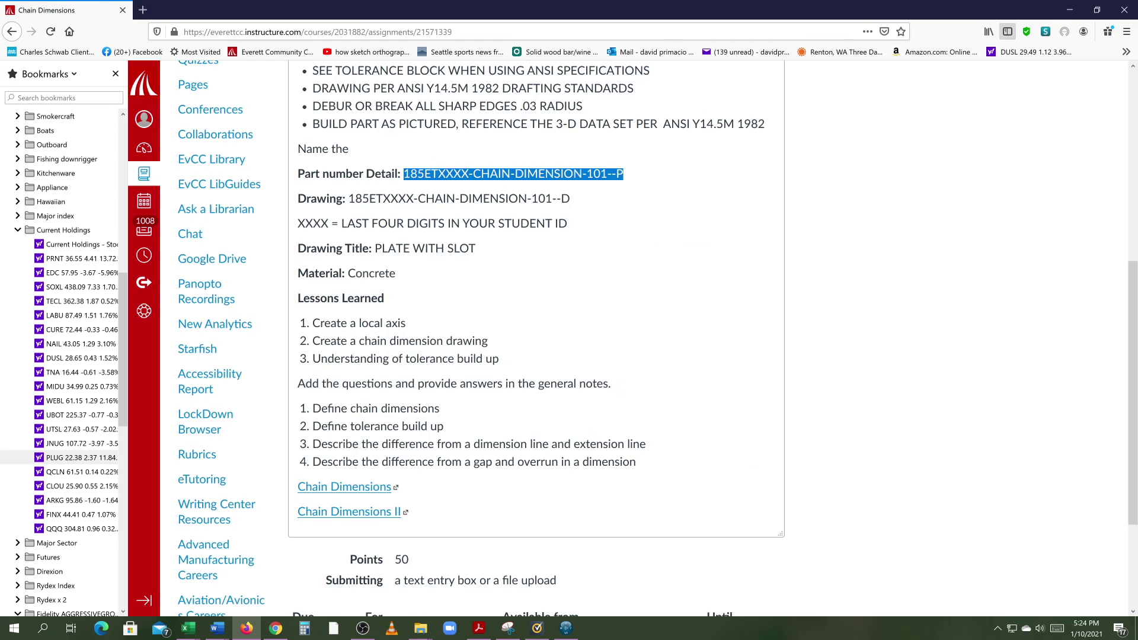
click(501, 276)
scroll(500, 276, up, 4)
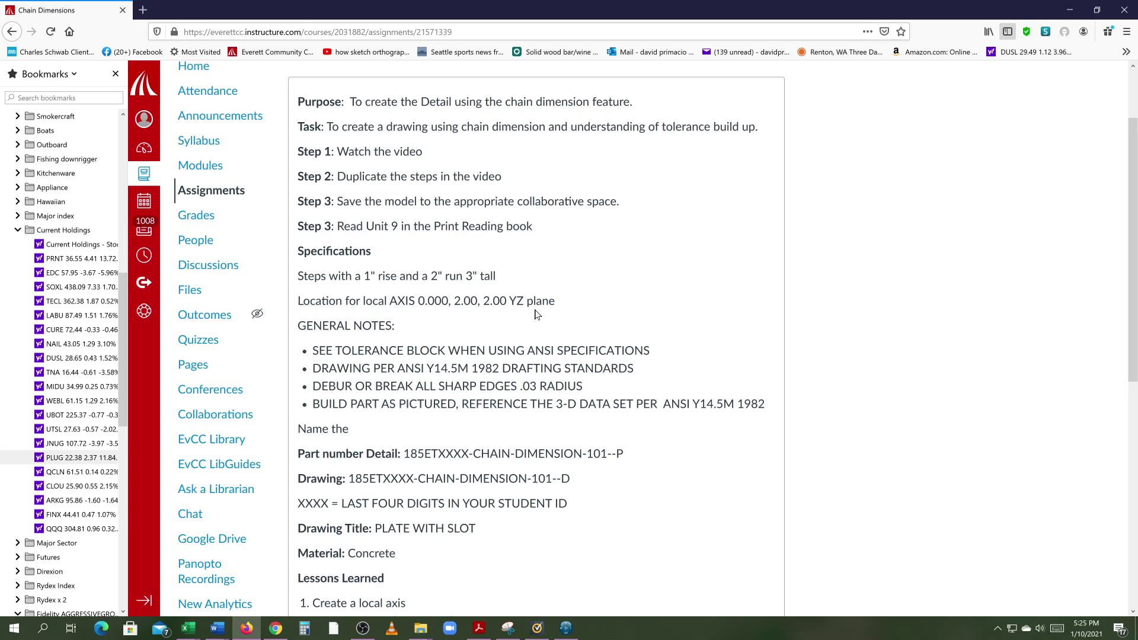
key(alt+Tab)
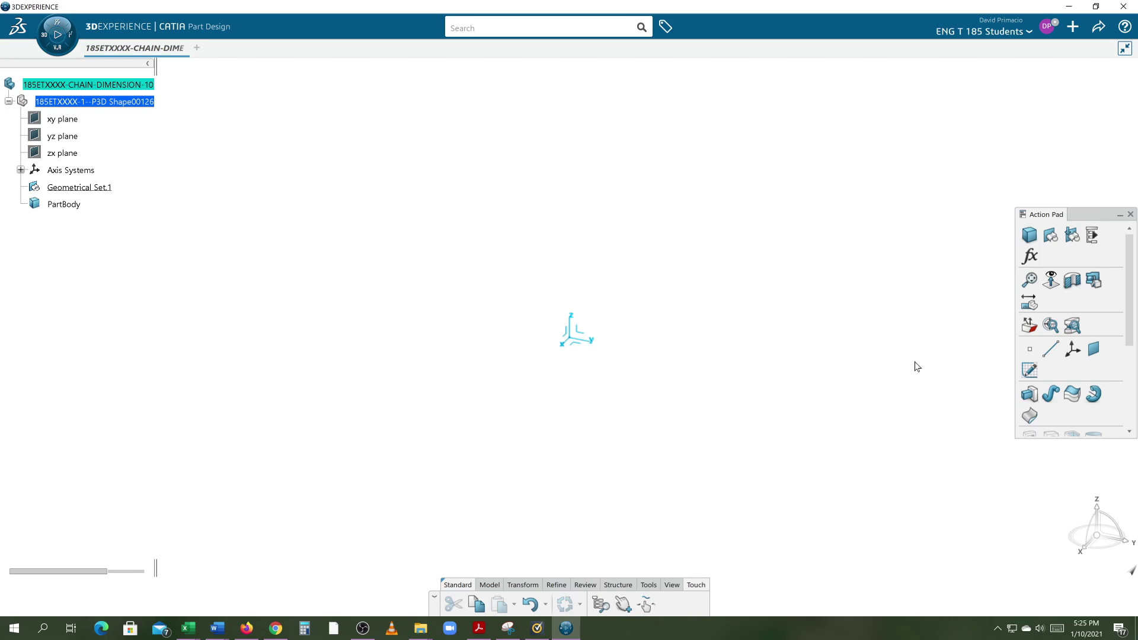
right_click(745, 323)
mouse_move(764, 391)
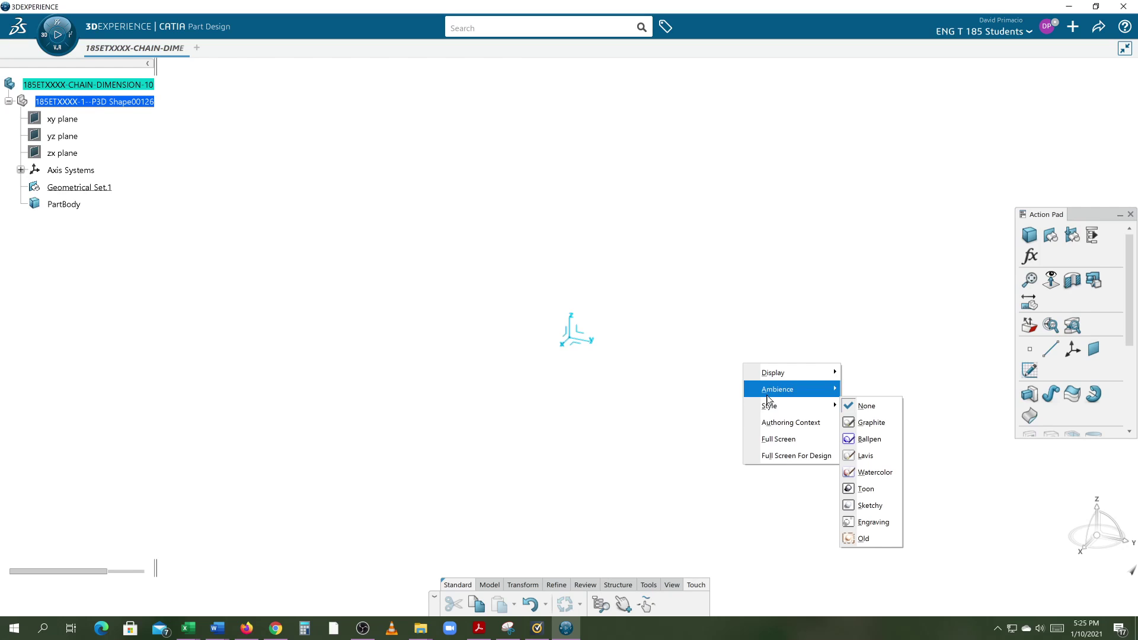
mouse_move(783, 373)
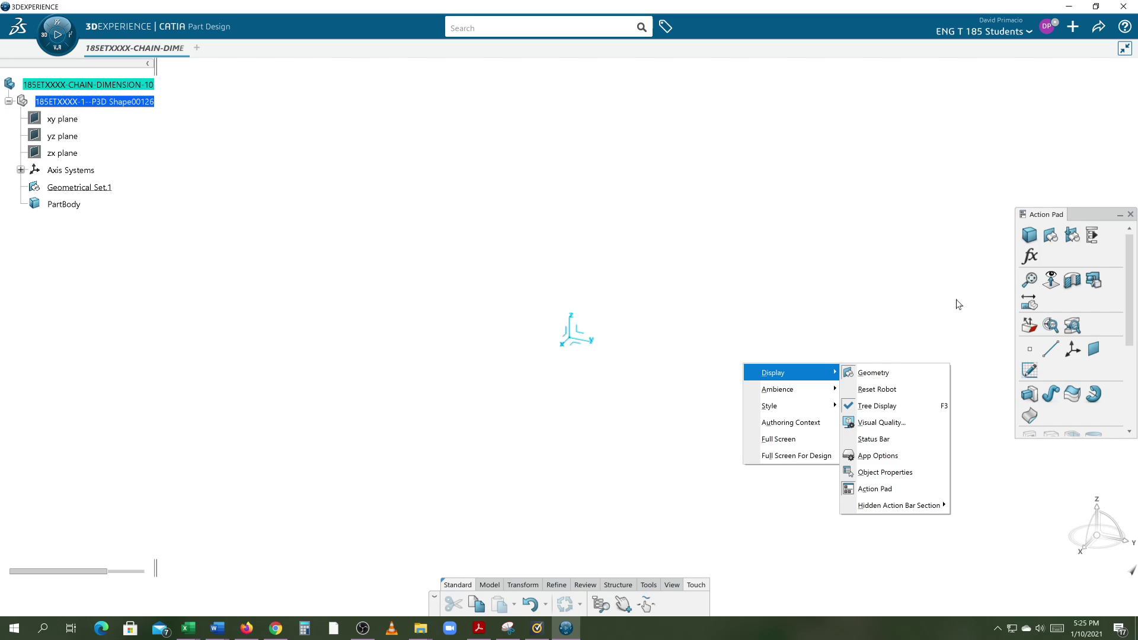
click(938, 283)
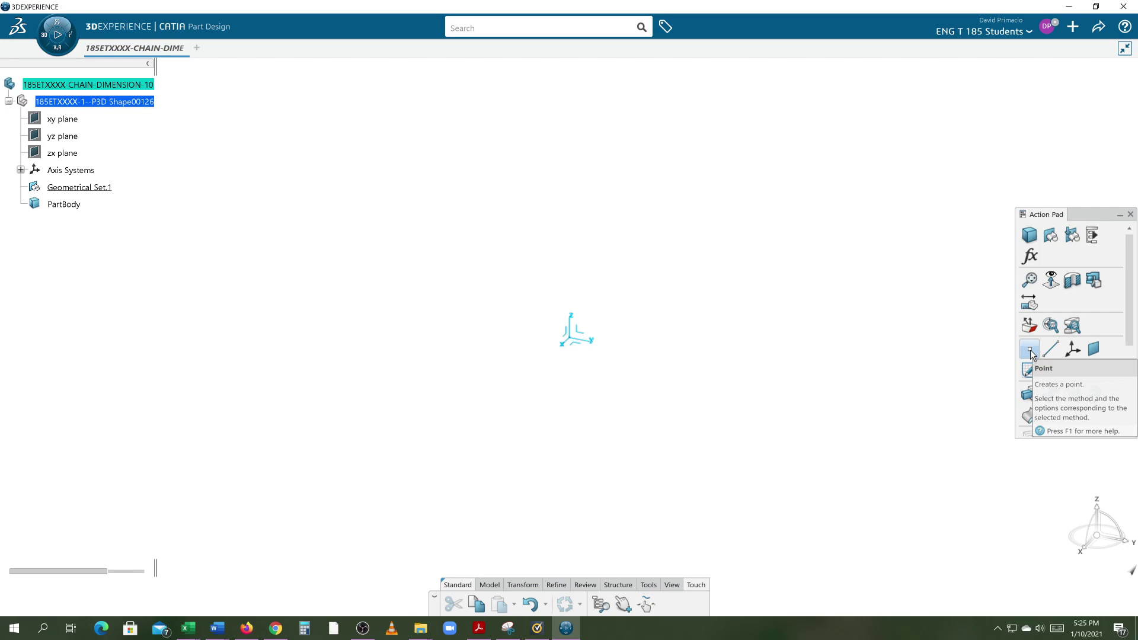
- Create Point.1 at X 0, Y 2, Z 2 inches and expand it to show its coordinates
click(1030, 351)
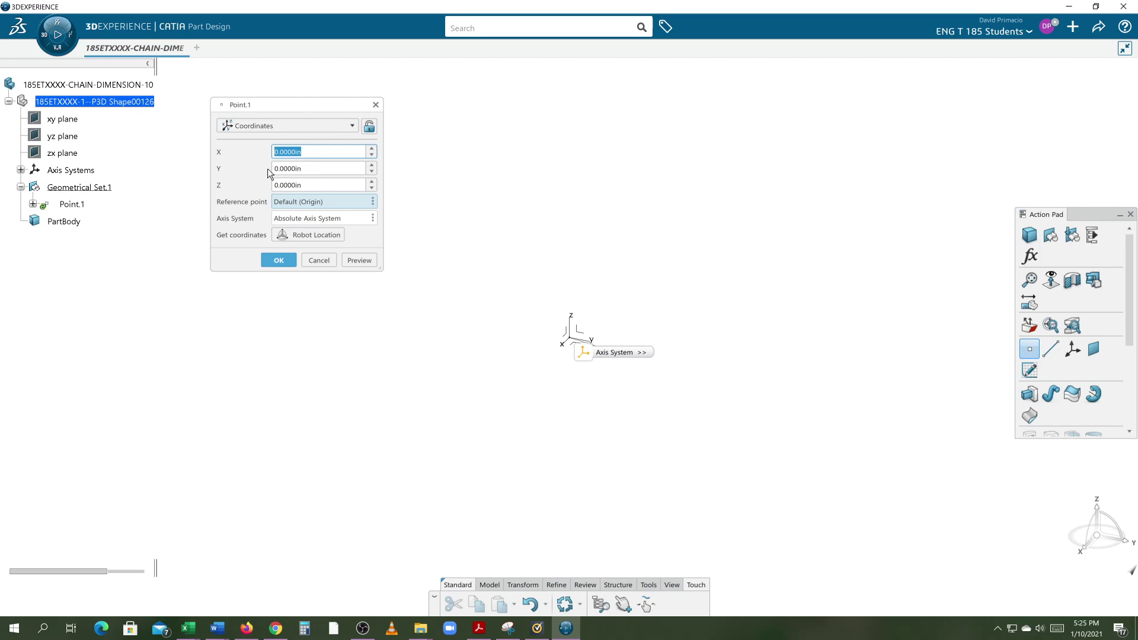
drag(308, 168, 236, 176)
text(22)
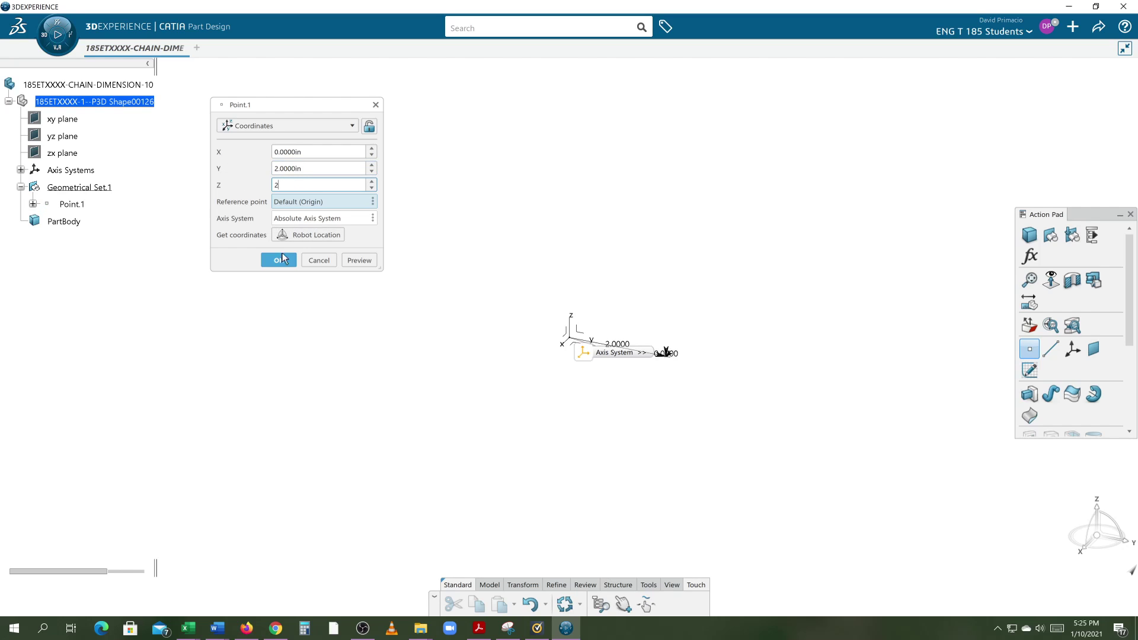
click(358, 261)
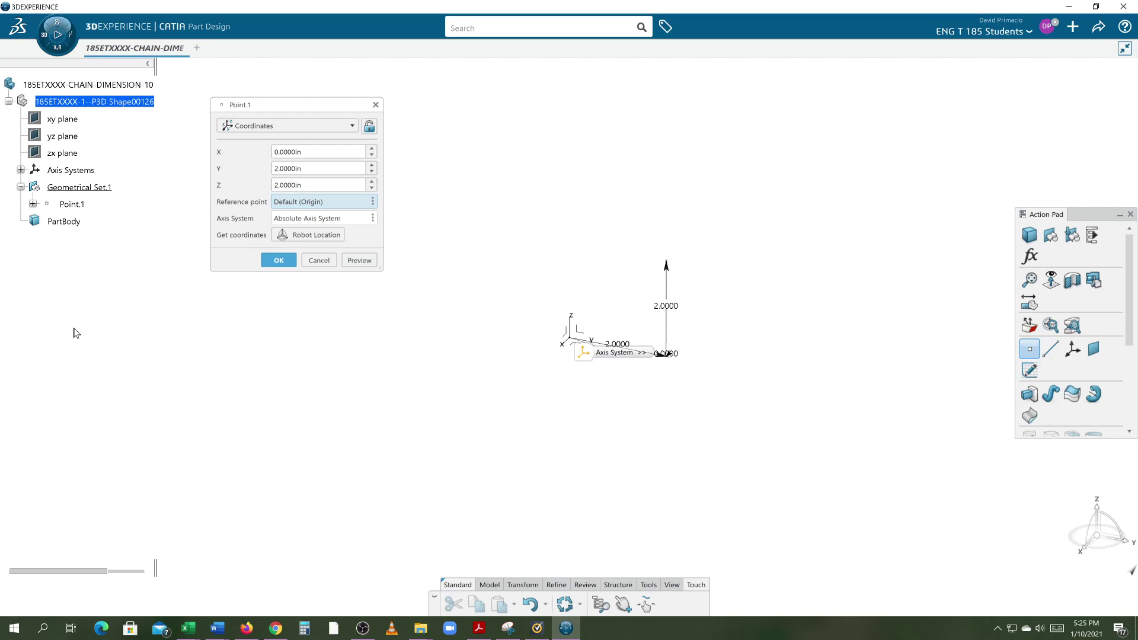
click(275, 261)
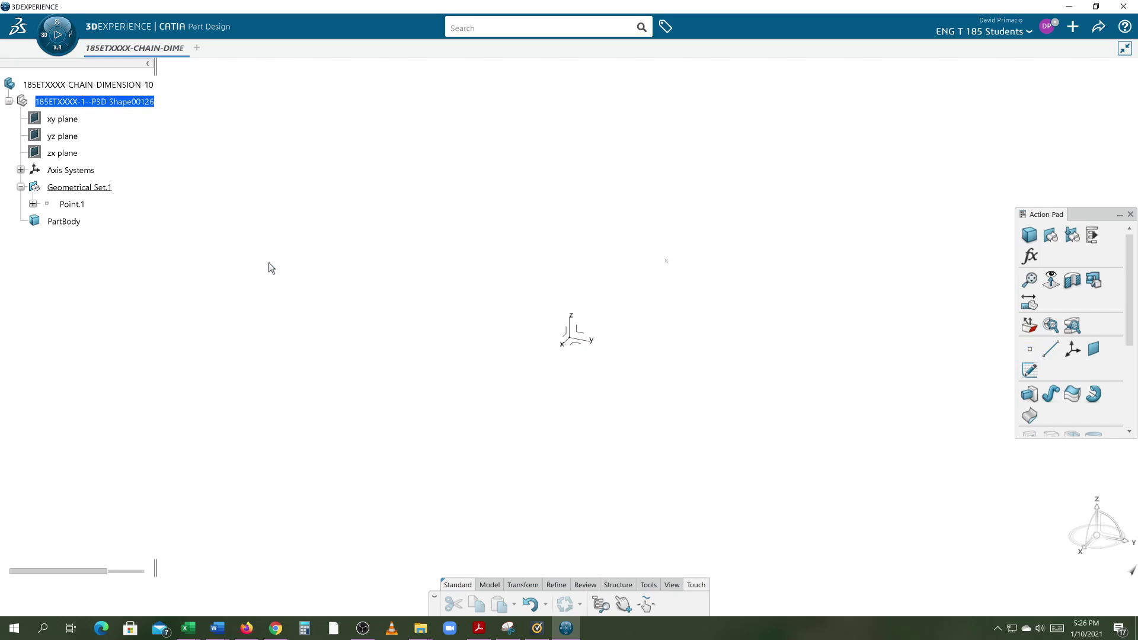
click(668, 262)
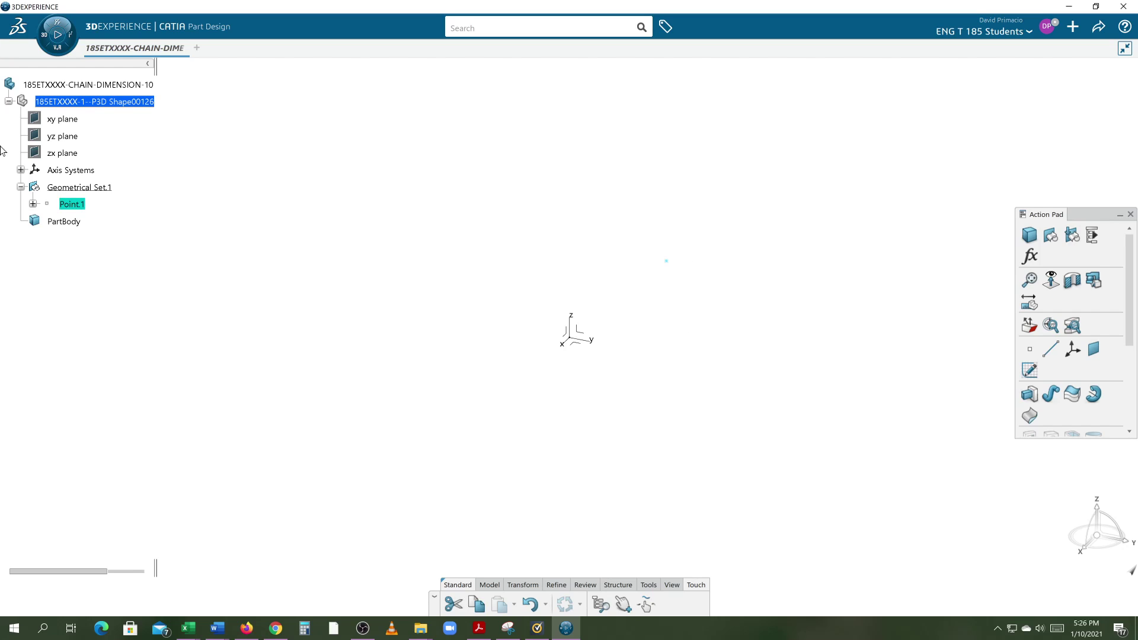
click(34, 205)
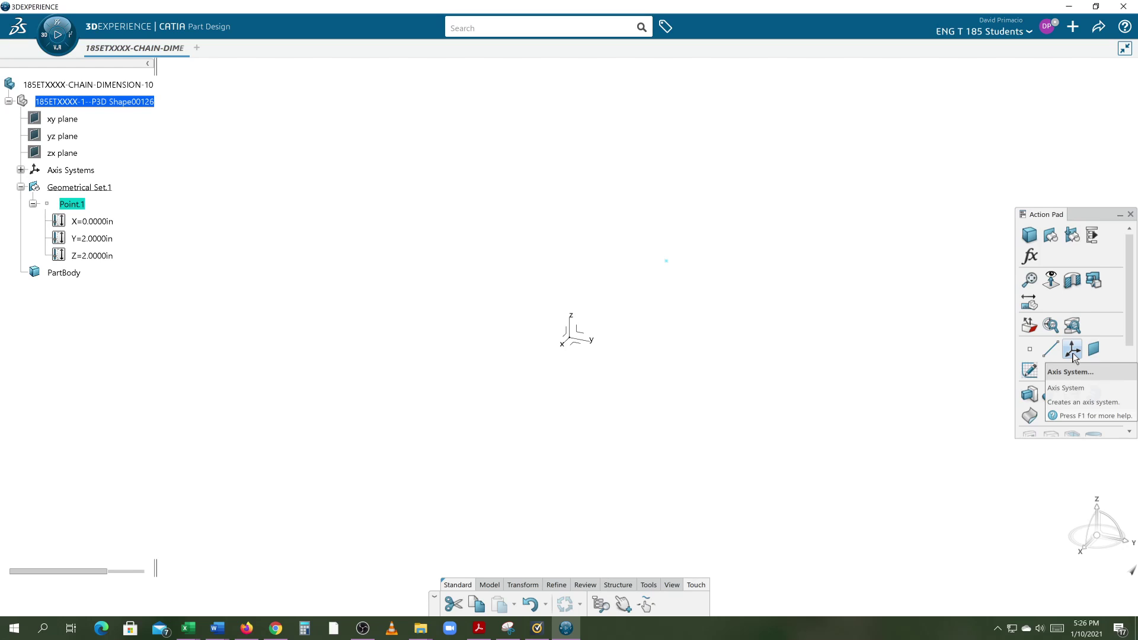
click(1072, 353)
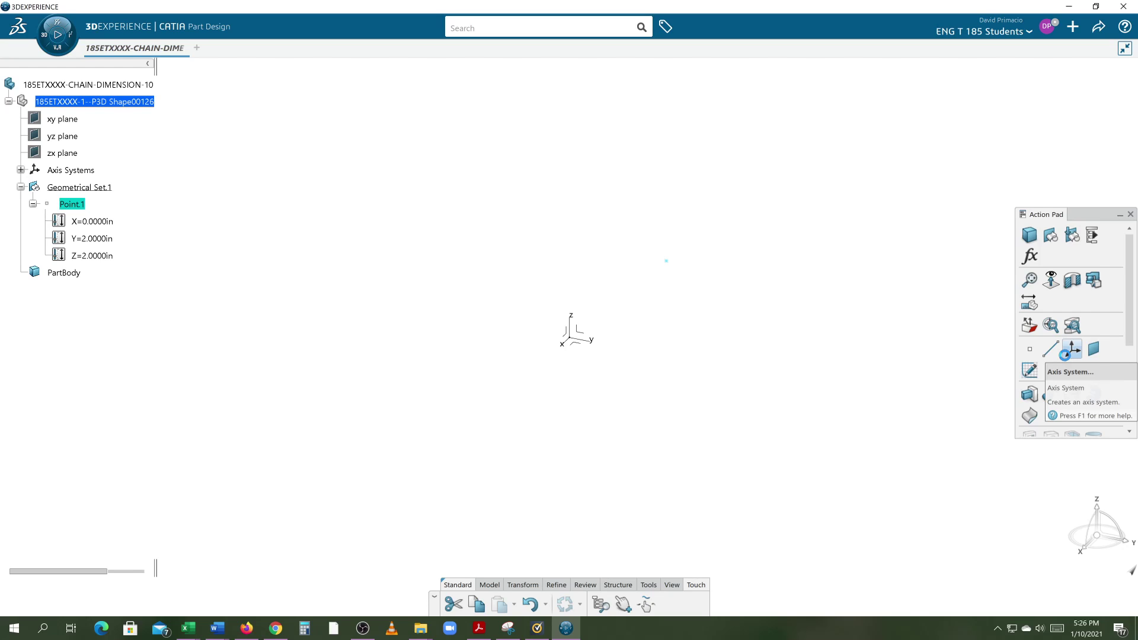
click(667, 263)
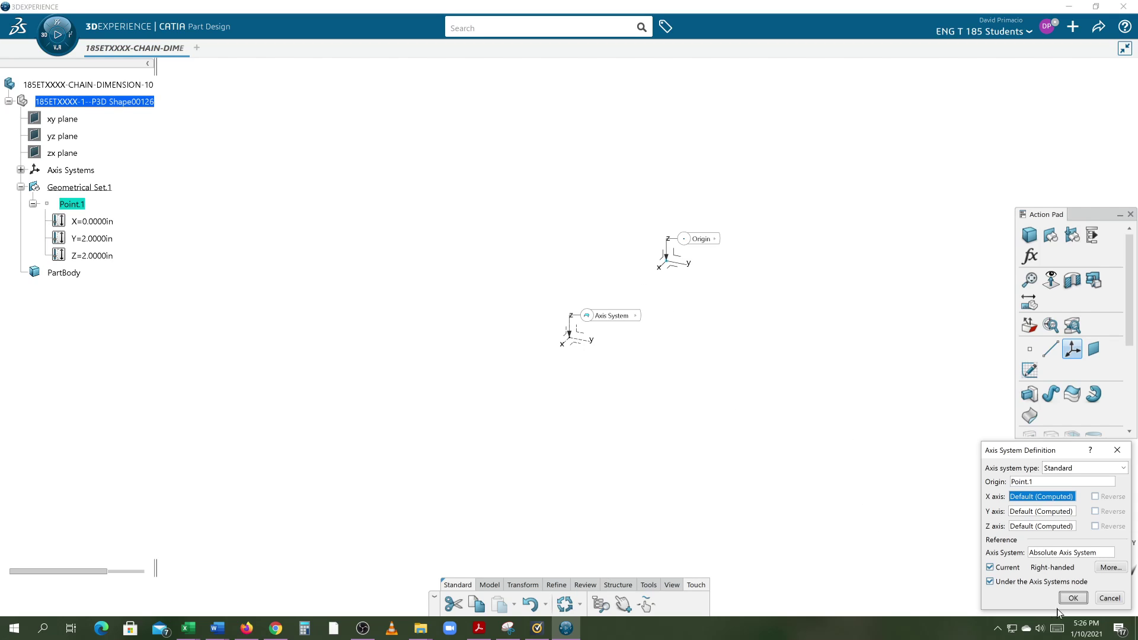
click(1082, 598)
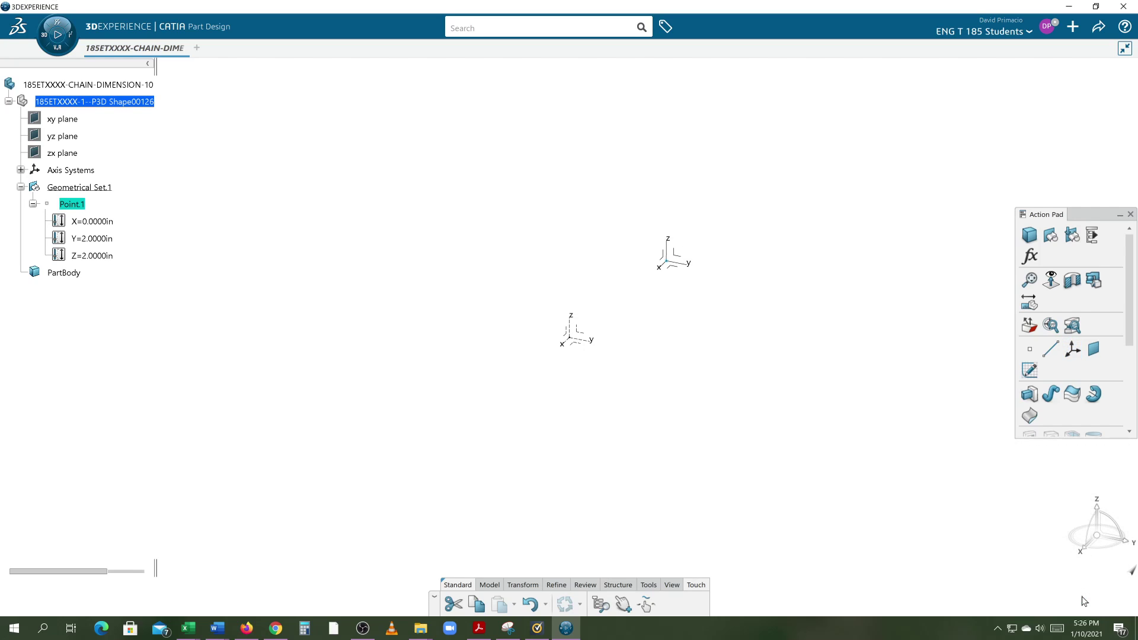
click(21, 170)
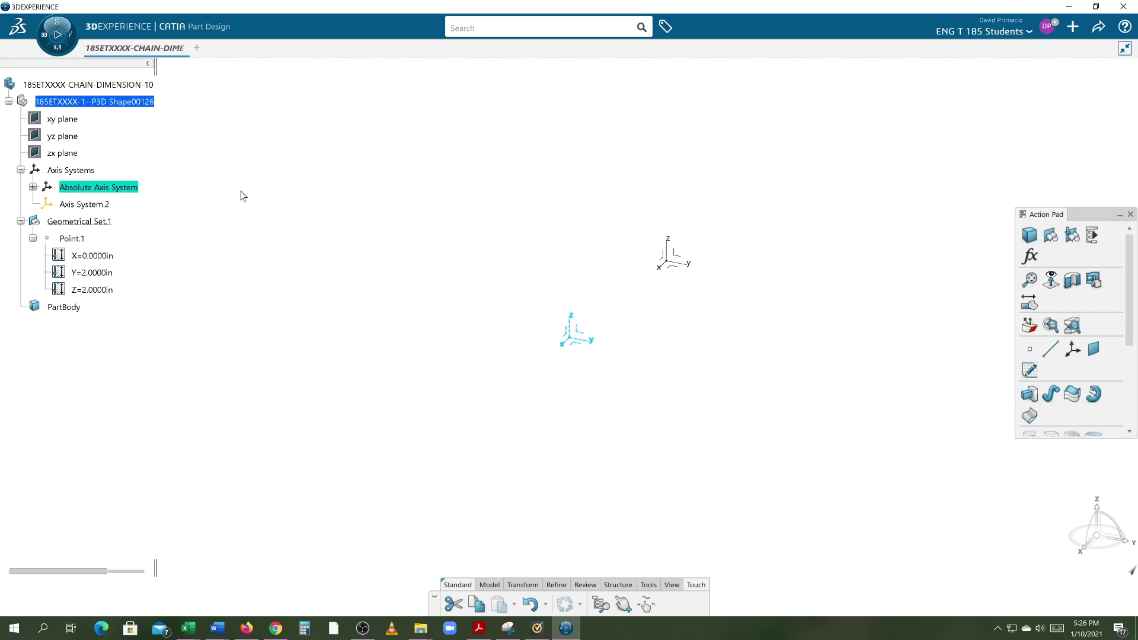
middle_drag(587, 389, 602, 408)
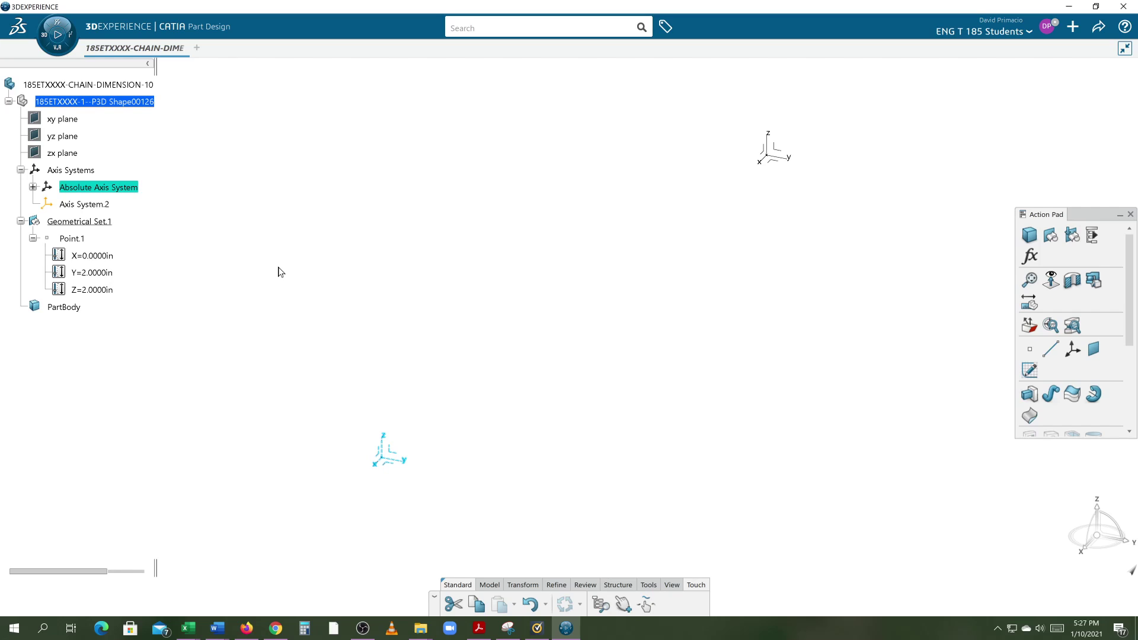
- Change Axis System.2's Feature Name to LOCAL AXIS OR PART AXIS in its properties
middle_drag(281, 270, 276, 292)
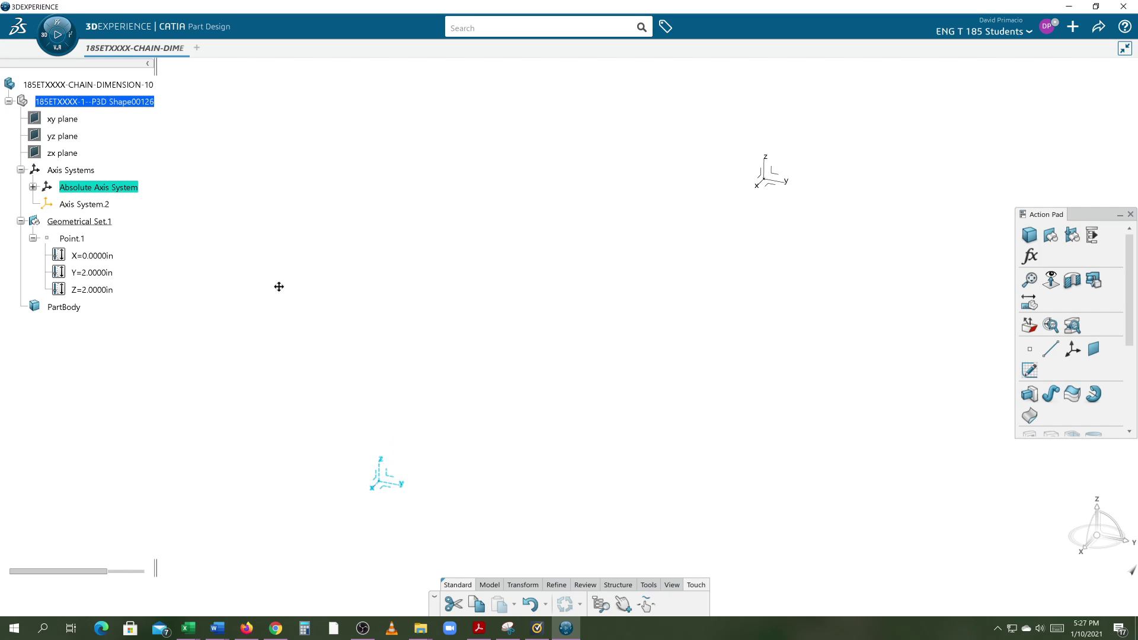
right_click(104, 212)
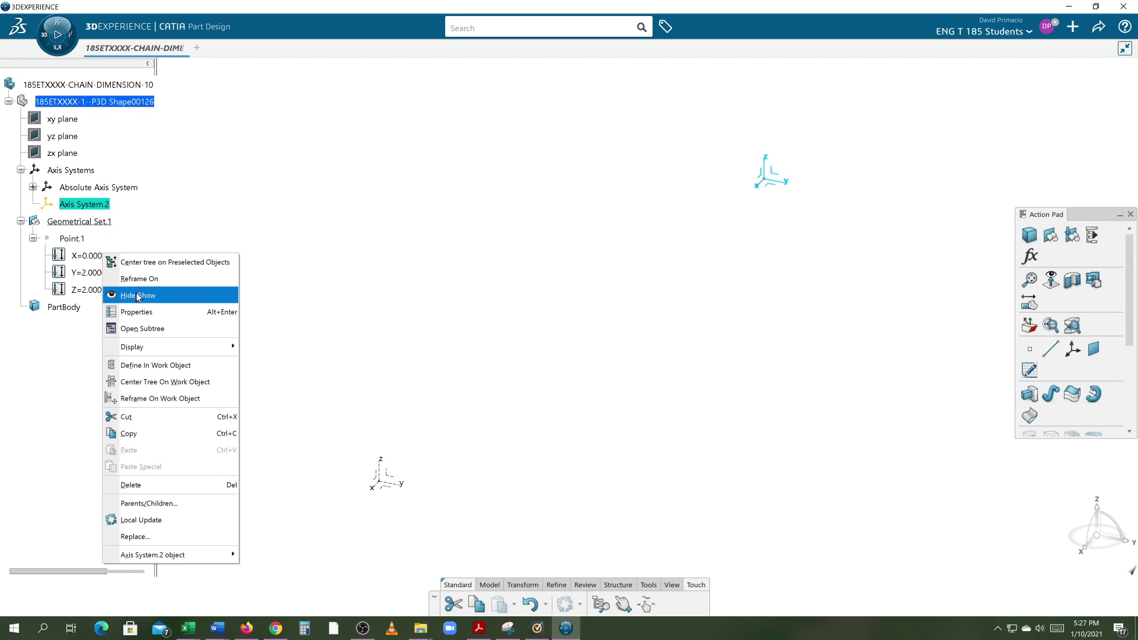
click(148, 314)
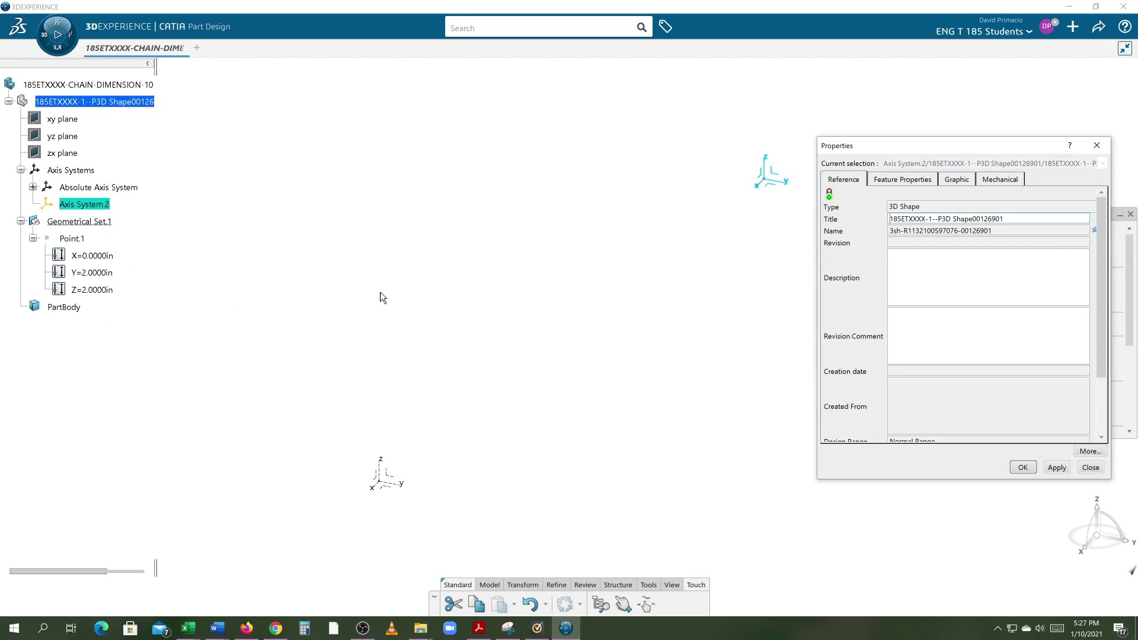
click(928, 184)
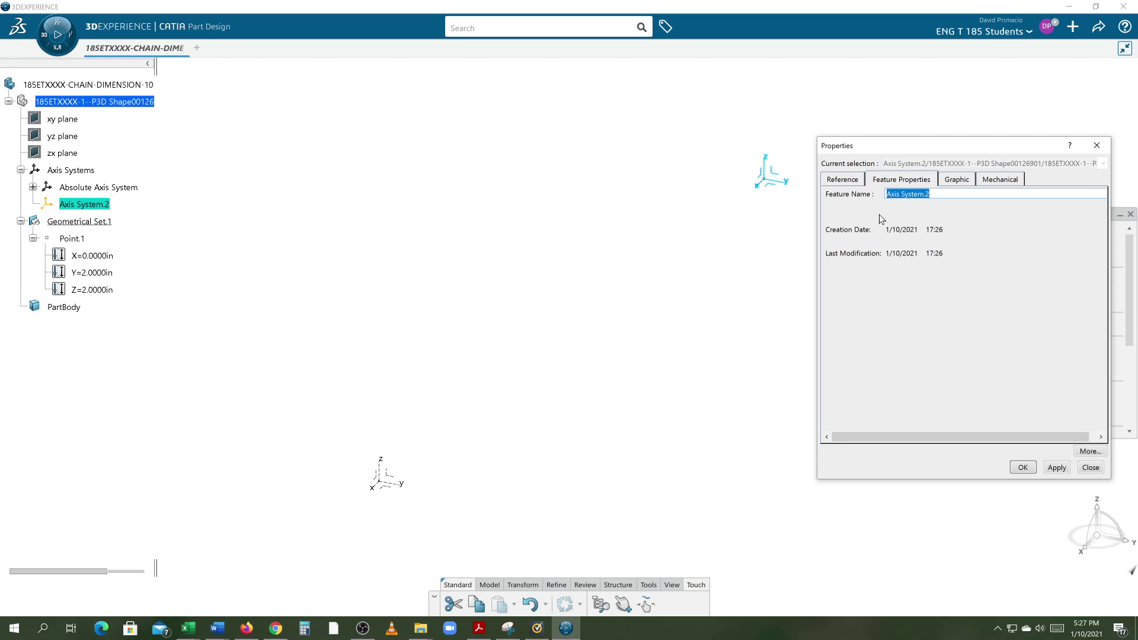
key(BackSpace)
text(lo)
key(Caps_Lock)
key(BackSpace)
key(BackSpace)
text(LOCA)
click(1021, 467)
click(141, 262)
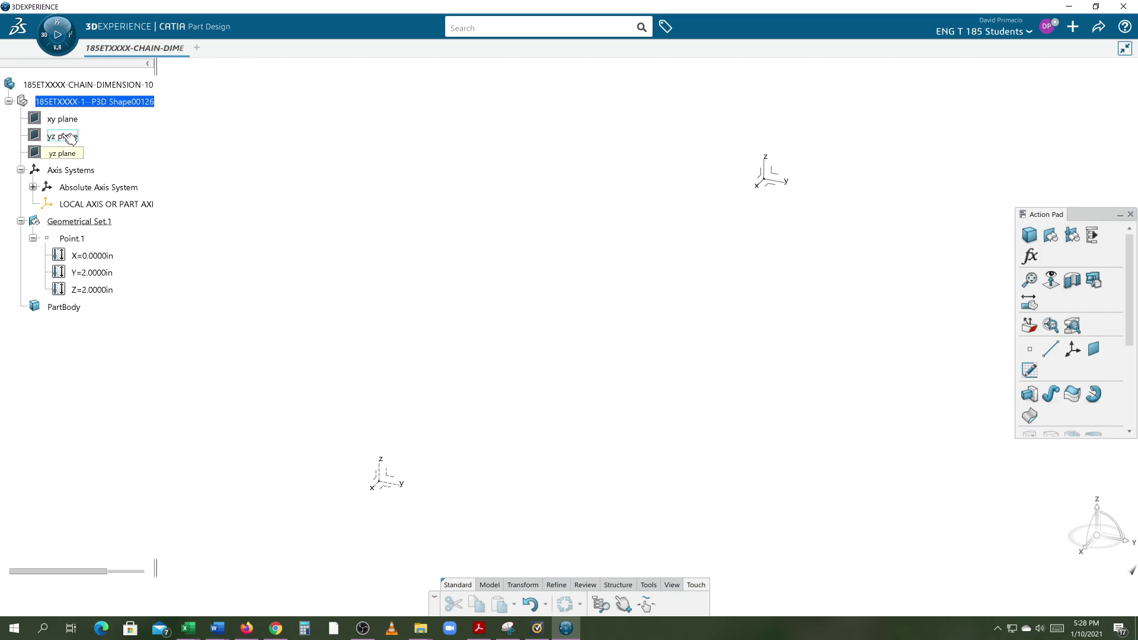
- Hide the Absolute Axis System and fit the whole model in the view
click(777, 176)
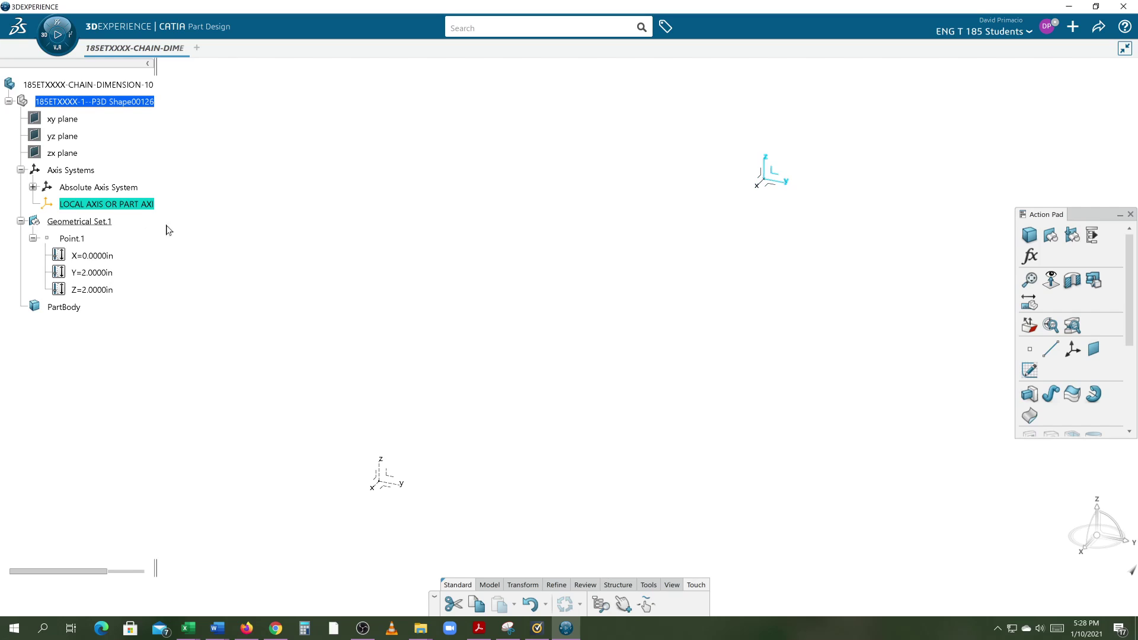
mouse_move(773, 180)
right_click(118, 188)
click(163, 276)
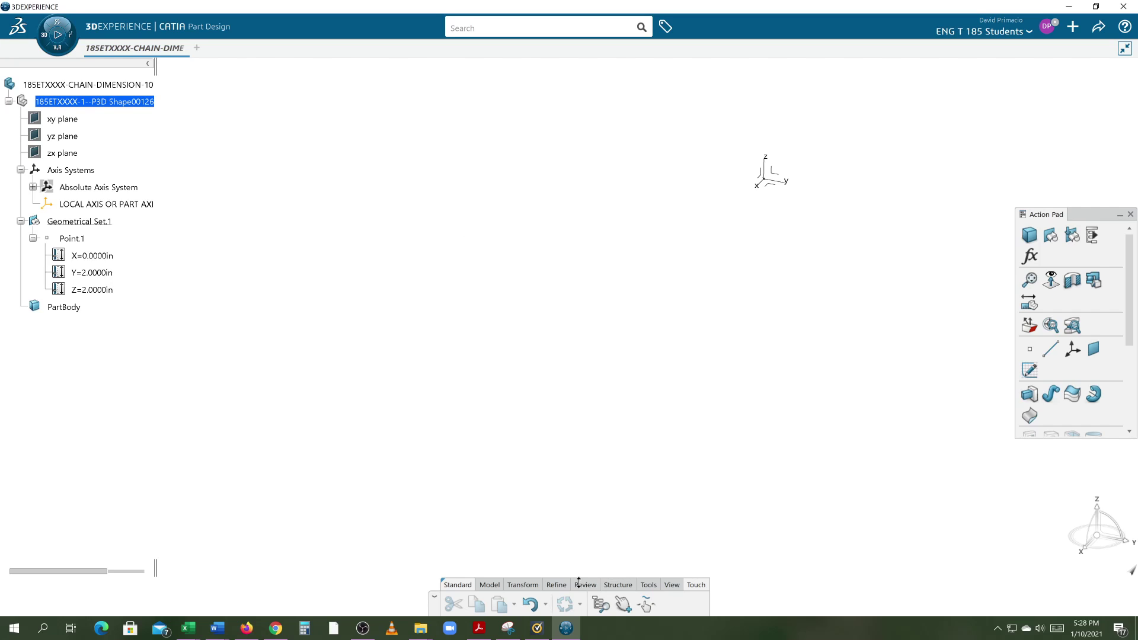
click(672, 585)
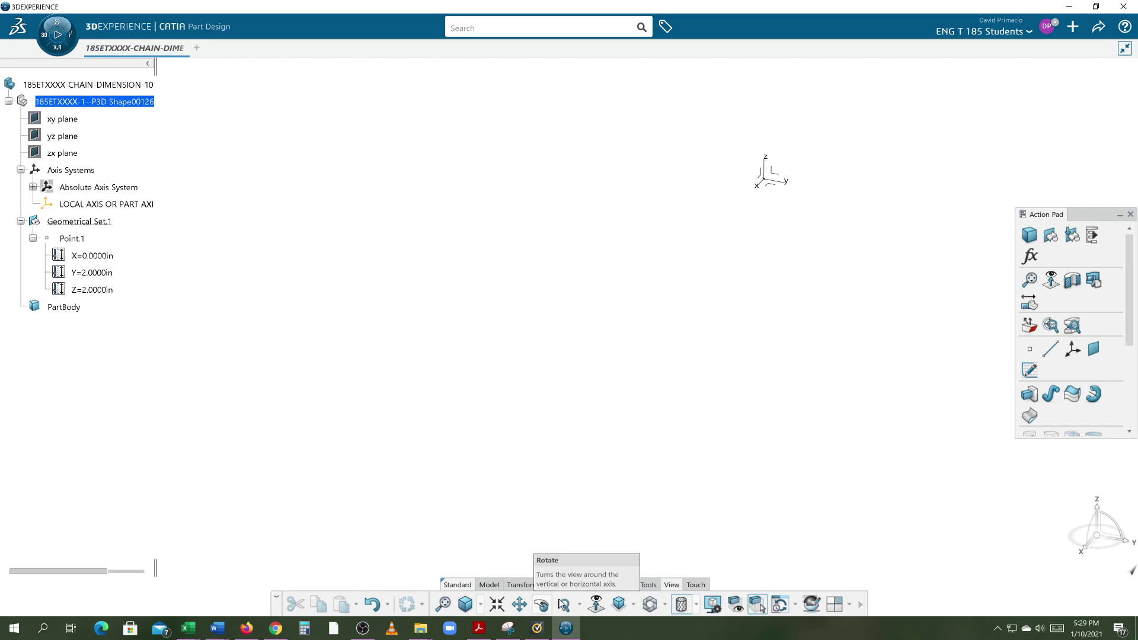
click(443, 604)
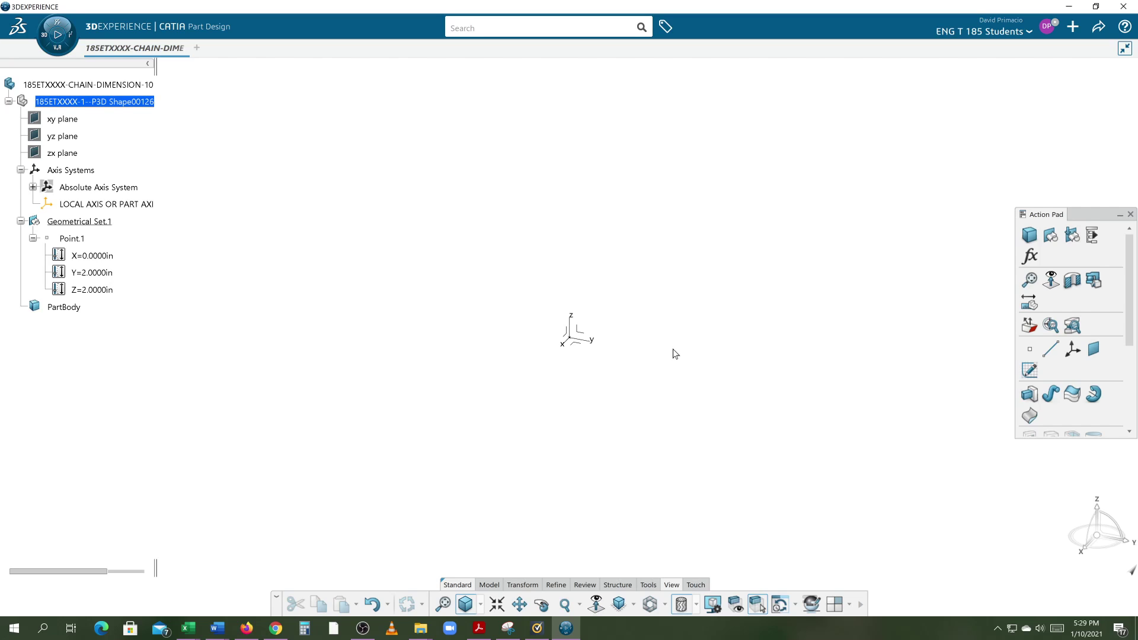
- Create Sketch.1 on the local axis system and turn on the sketch grid
click(585, 337)
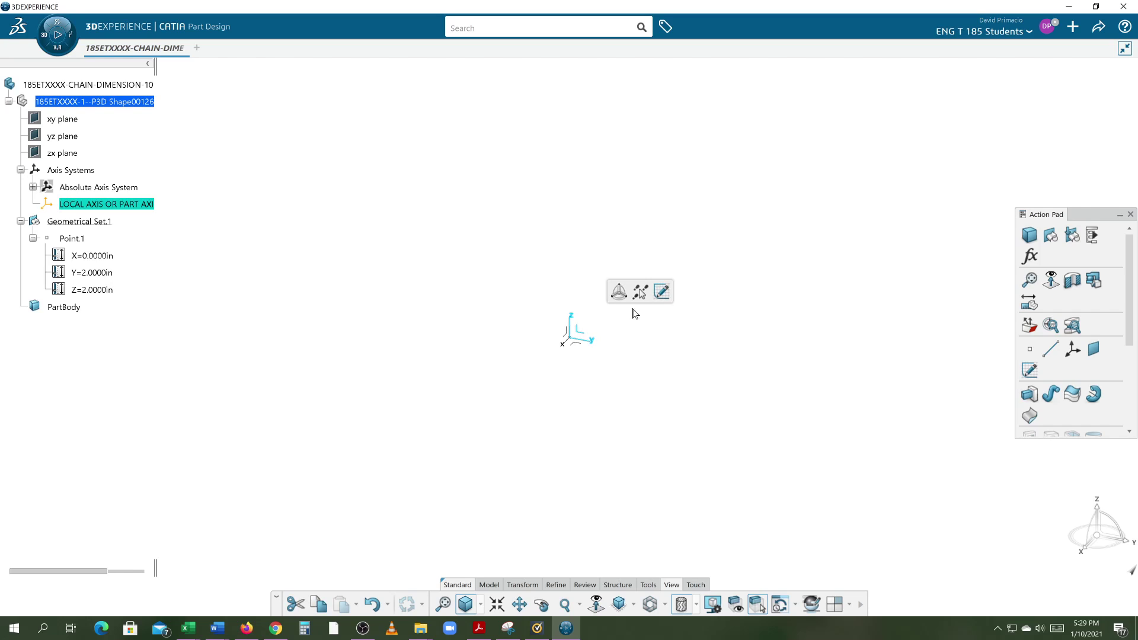
click(663, 291)
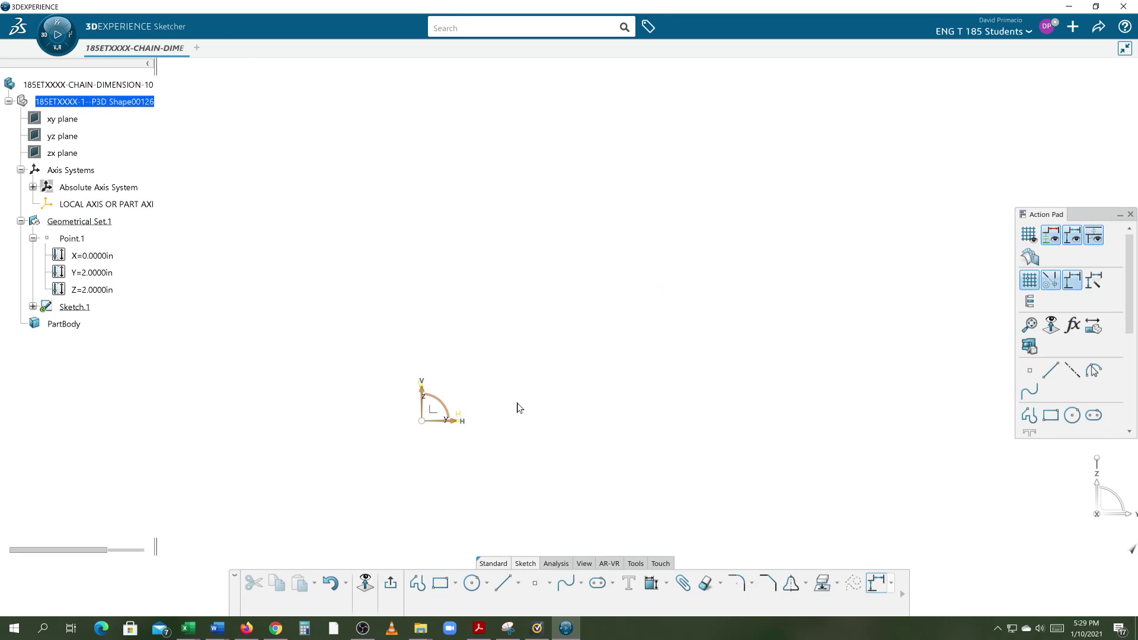
click(1030, 237)
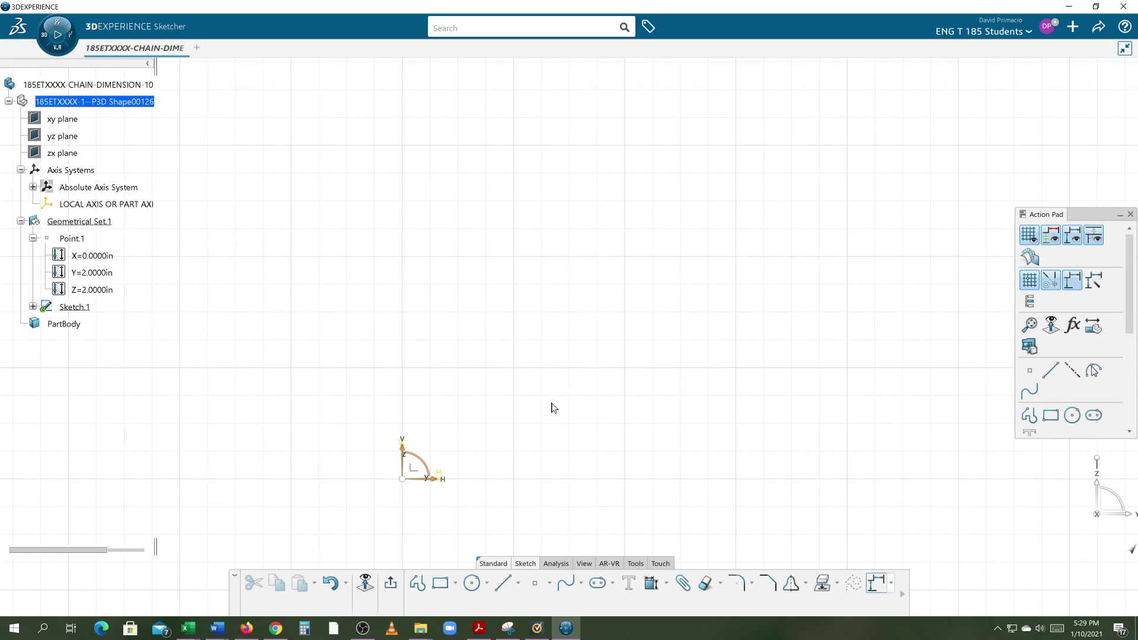
mouse_move(551, 406)
middle_down()
mouse_move(560, 390)
mouse_move(539, 414)
mouse_move(539, 440)
mouse_move(600, 389)
mouse_move(558, 420)
mouse_move(559, 411)
middle_up()
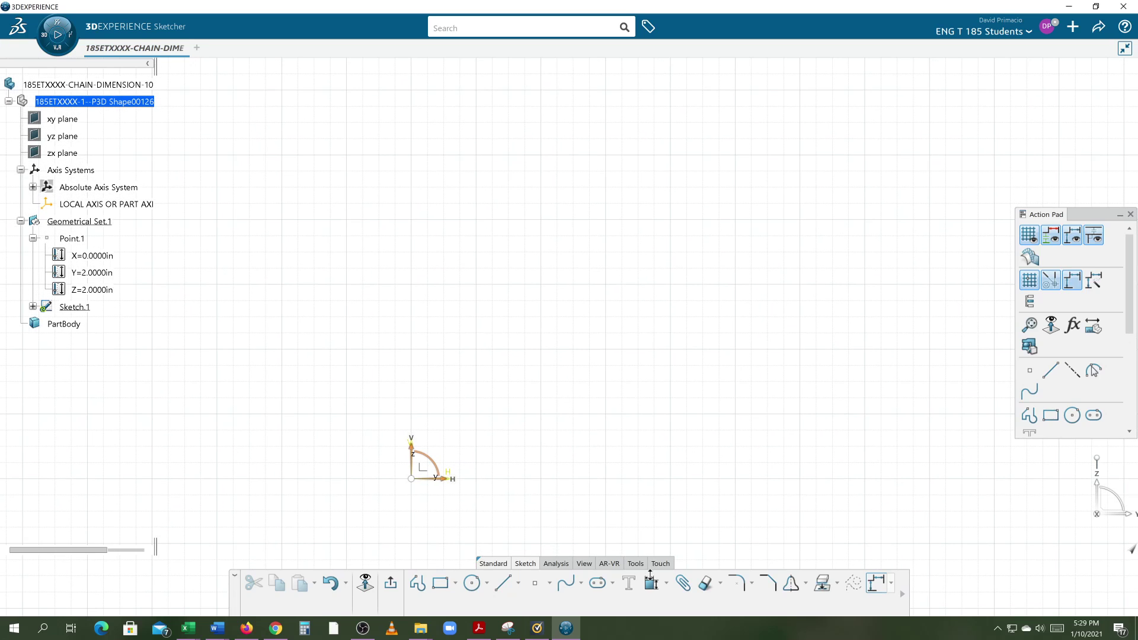
- Start a profile at point 1,1 and draw the 3-inch left side up to height 4
click(417, 583)
click(471, 415)
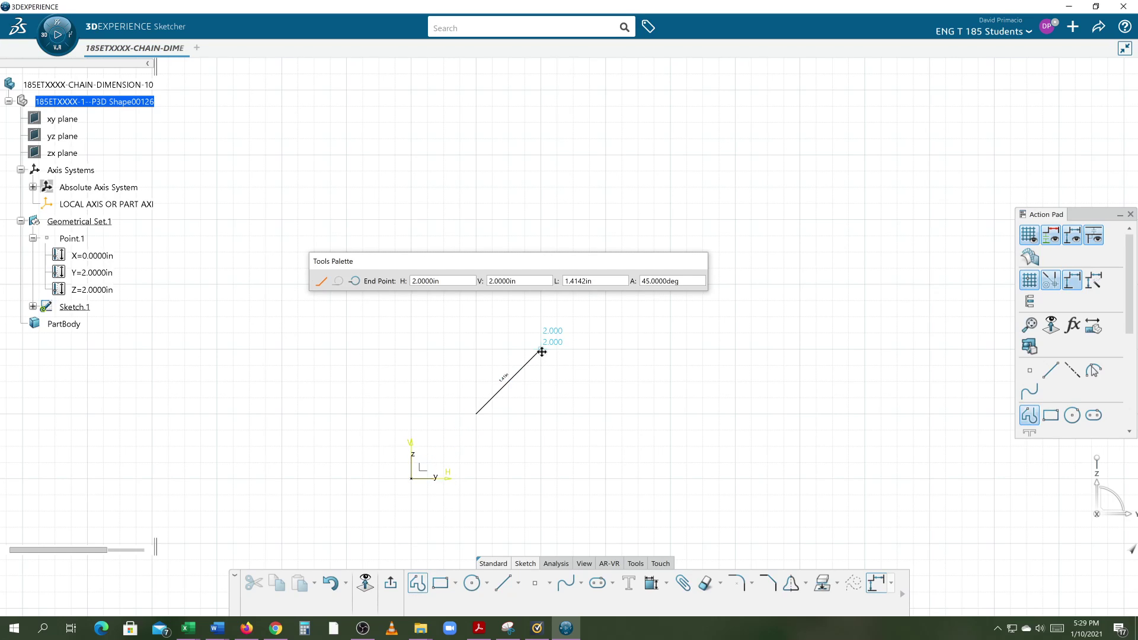
middle_drag(538, 354, 533, 386)
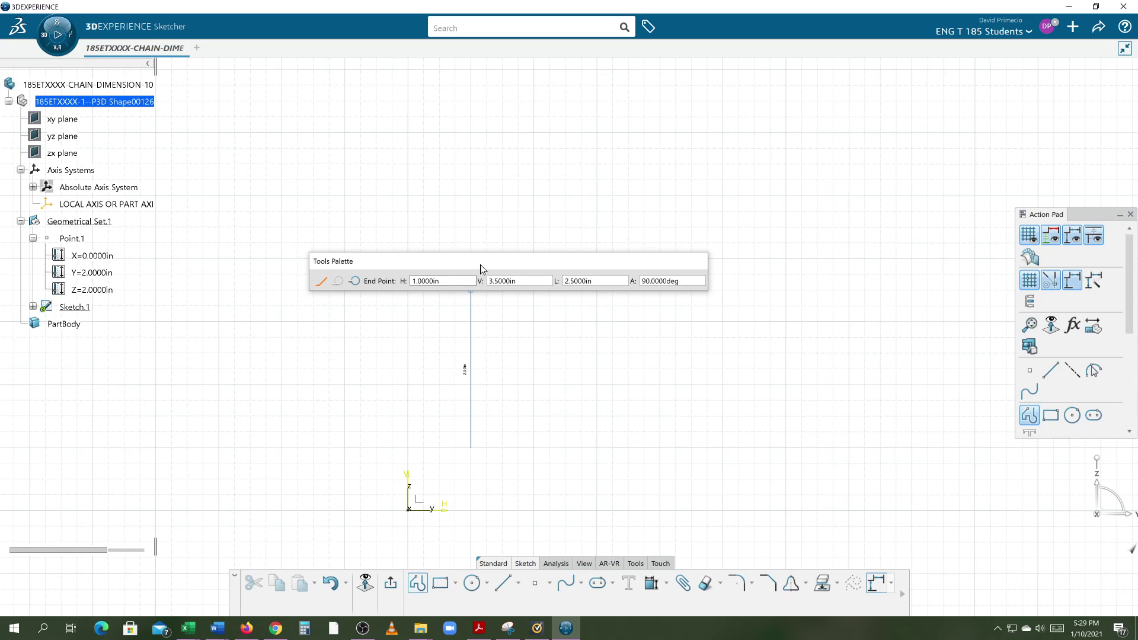
drag(481, 261, 326, 94)
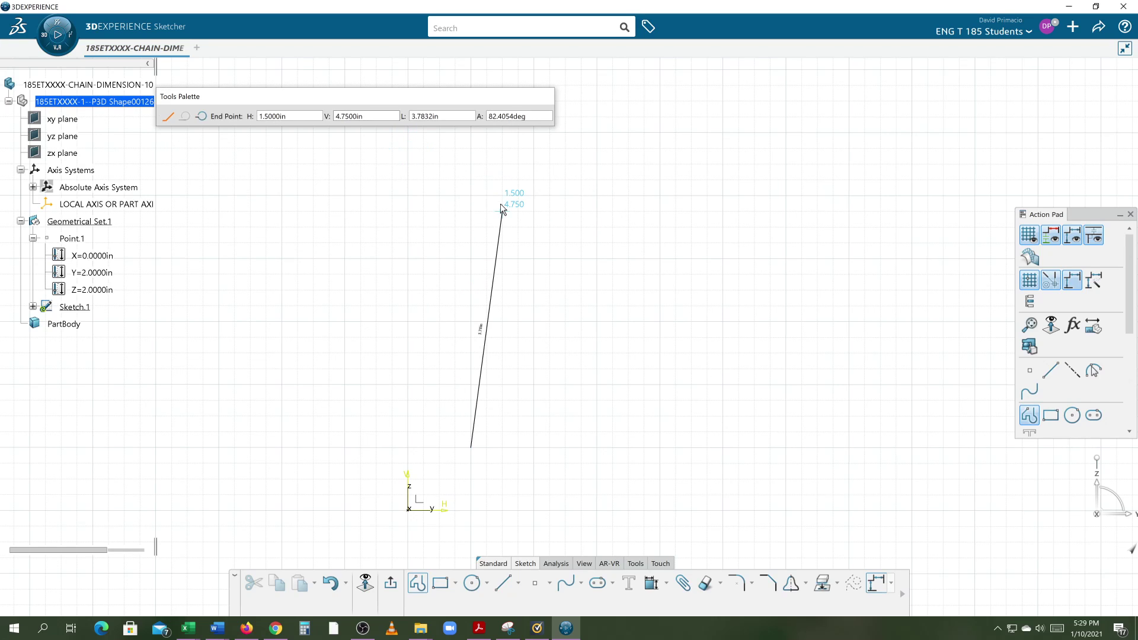
mouse_move(482, 235)
middle_down()
mouse_move(480, 251)
mouse_move(470, 234)
middle_up()
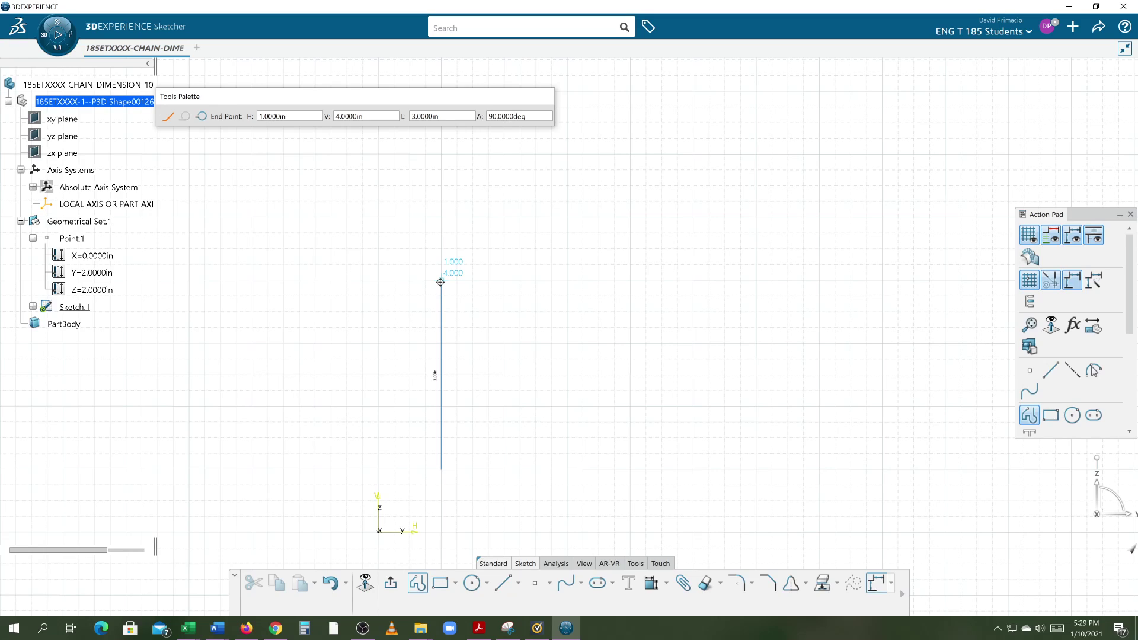
click(440, 281)
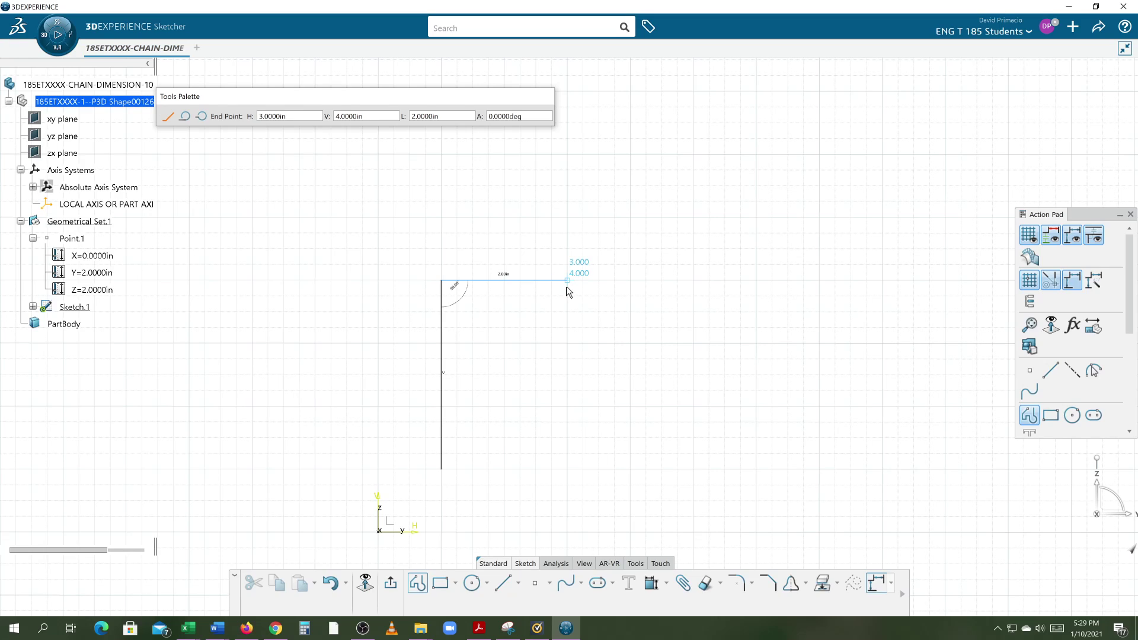
- Draw three steps, each 2 inches right and 1 inch down, then close along the 6-inch base
click(566, 287)
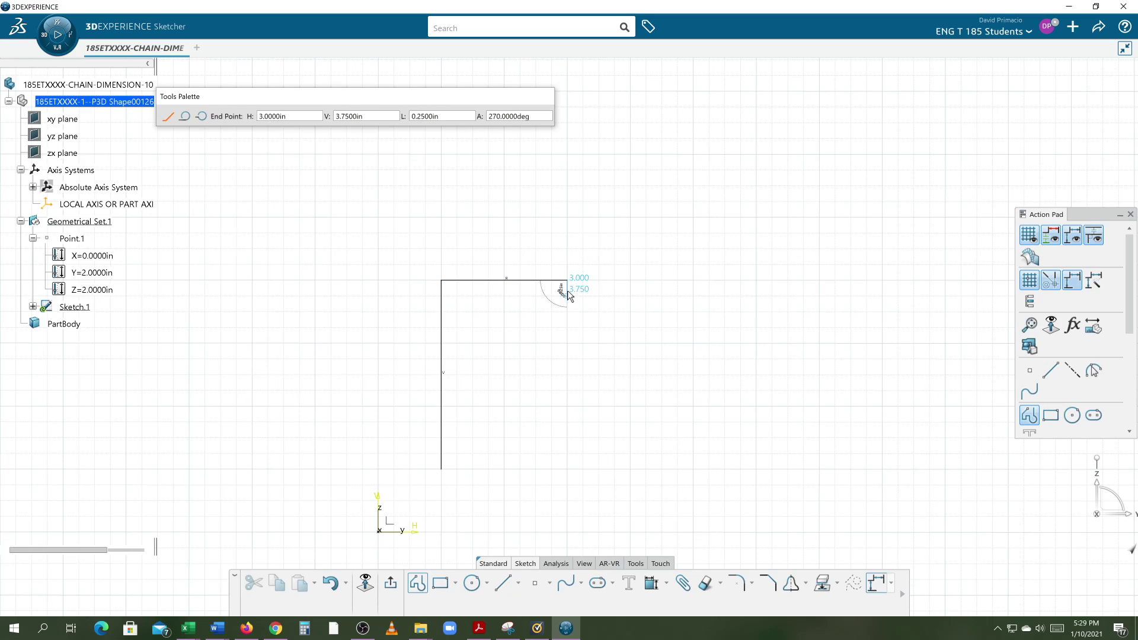
click(566, 342)
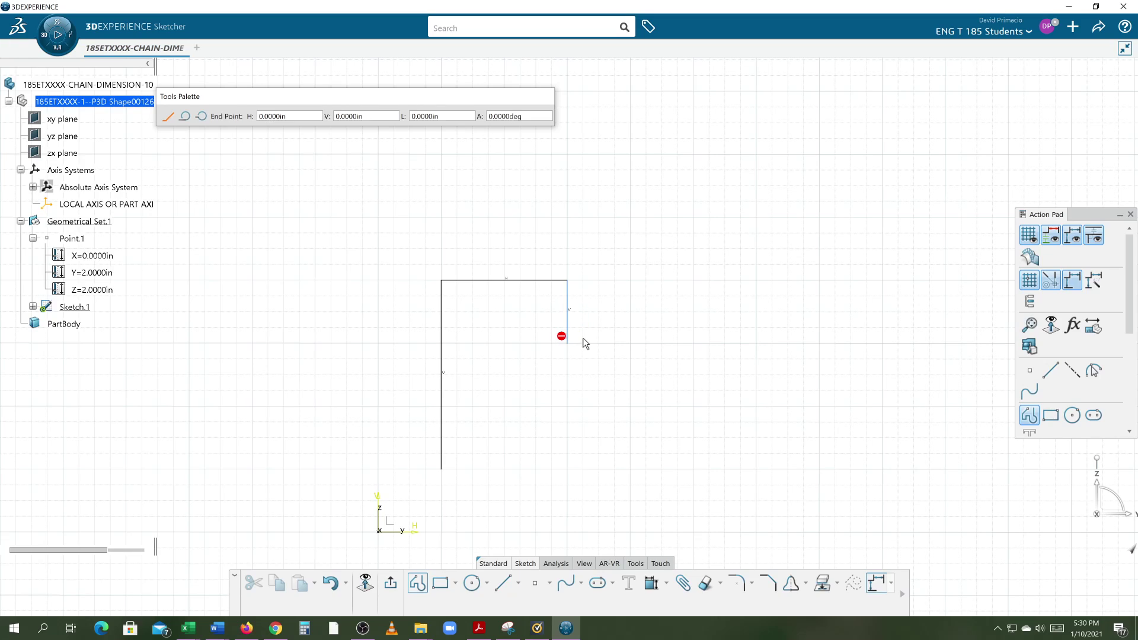
click(693, 342)
click(693, 406)
click(819, 405)
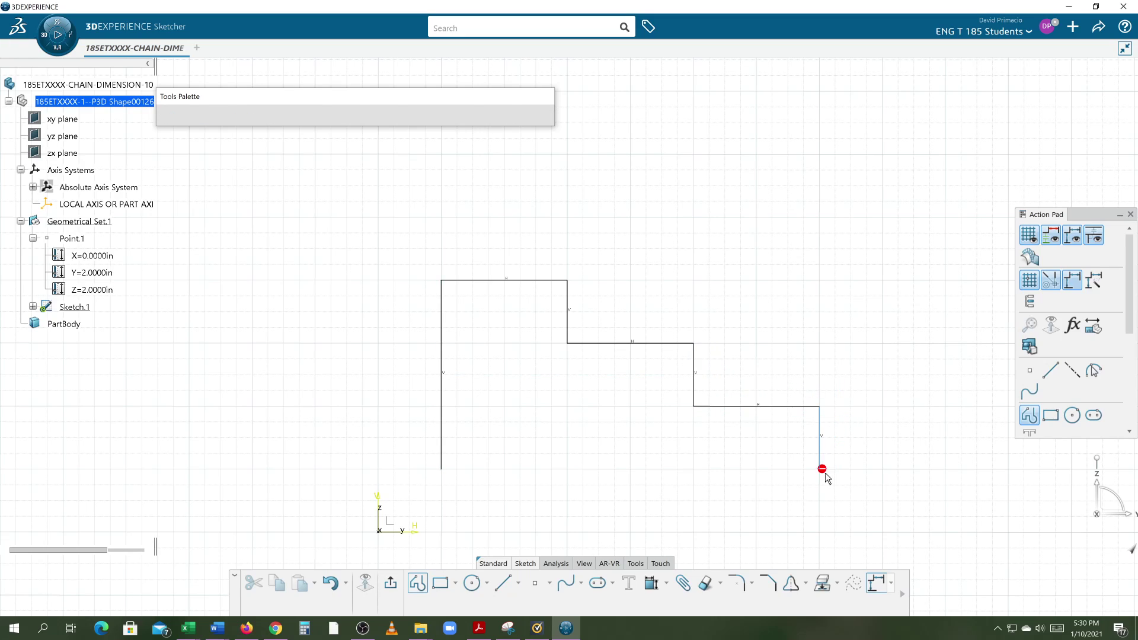
click(822, 469)
click(443, 470)
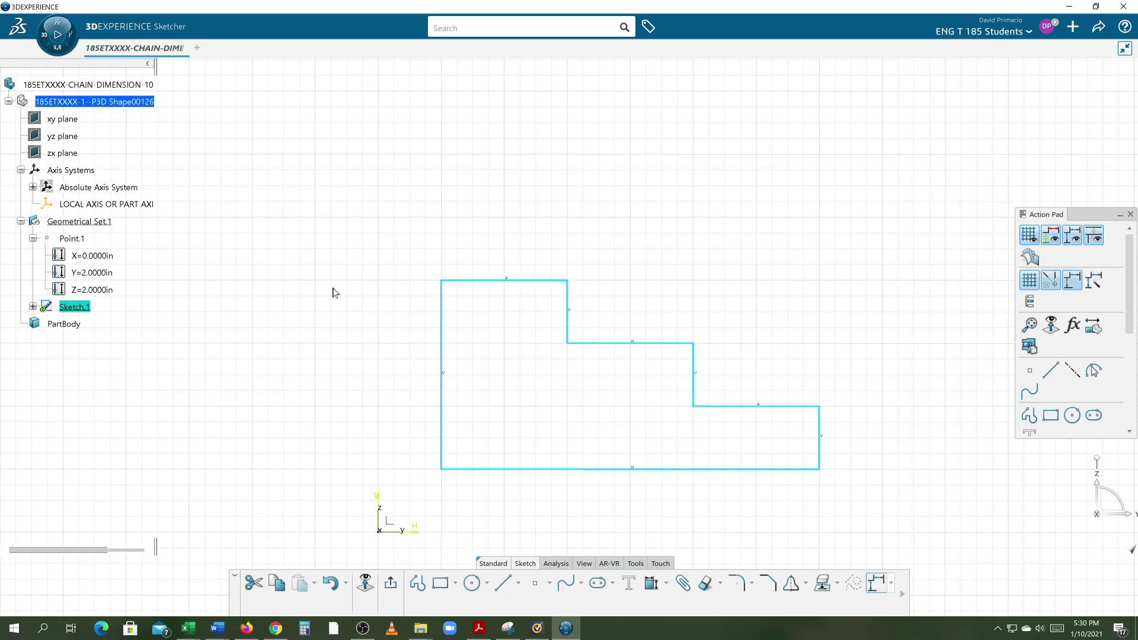
- Auto Constraint the whole profile in Chained mode with the left and bottom lines as references
middle_drag(308, 314, 384, 202)
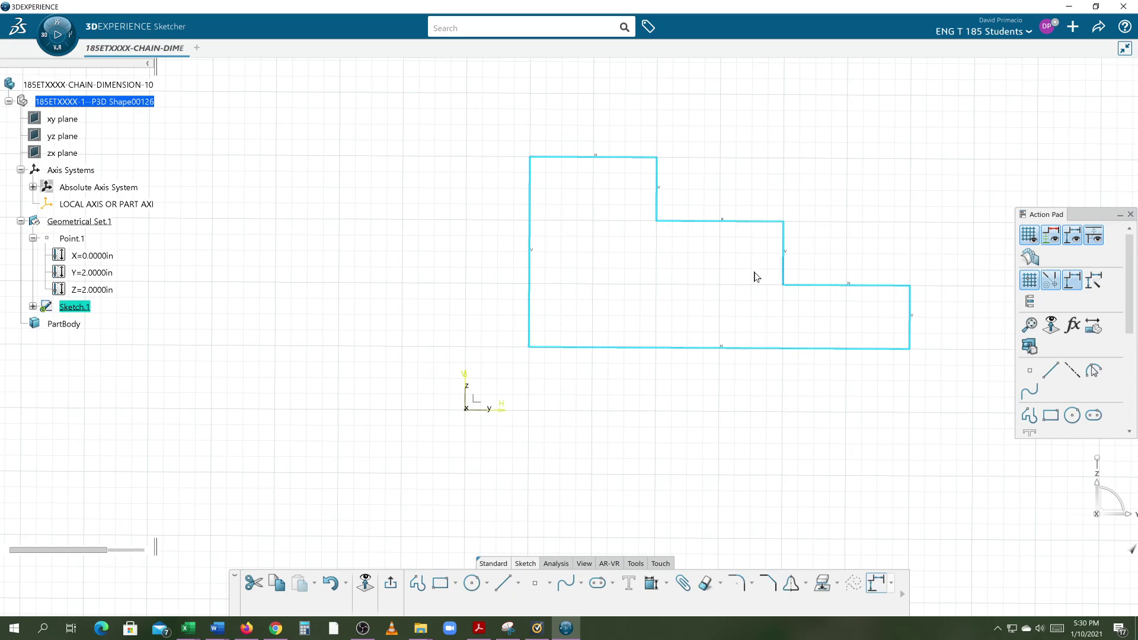
click(263, 219)
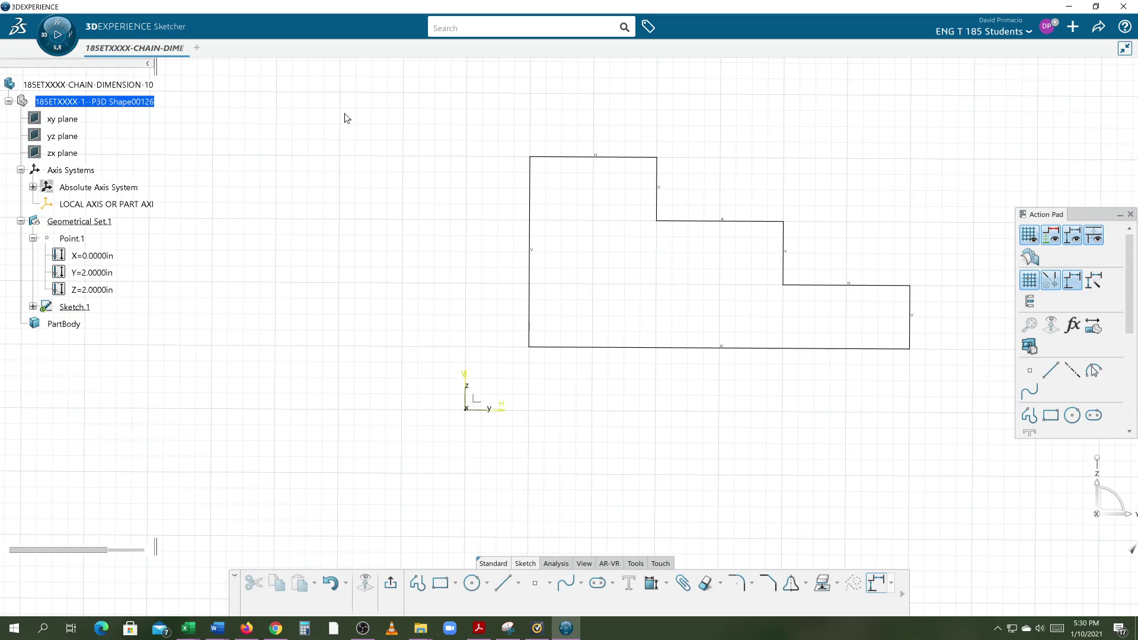
drag(304, 96, 1025, 522)
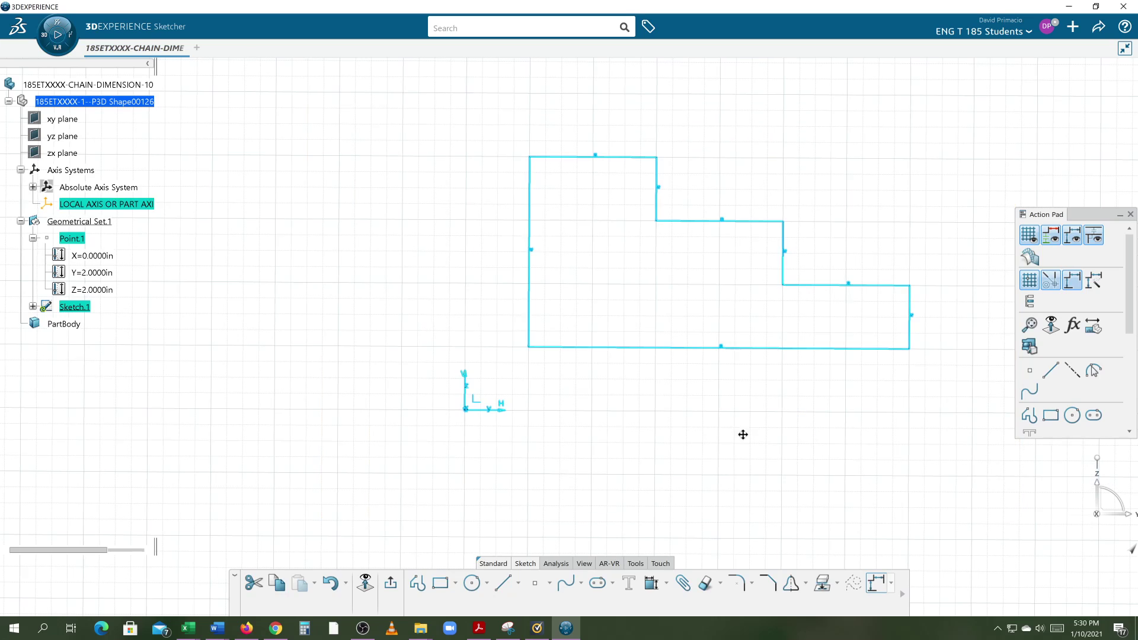
middle_drag(719, 449, 693, 468)
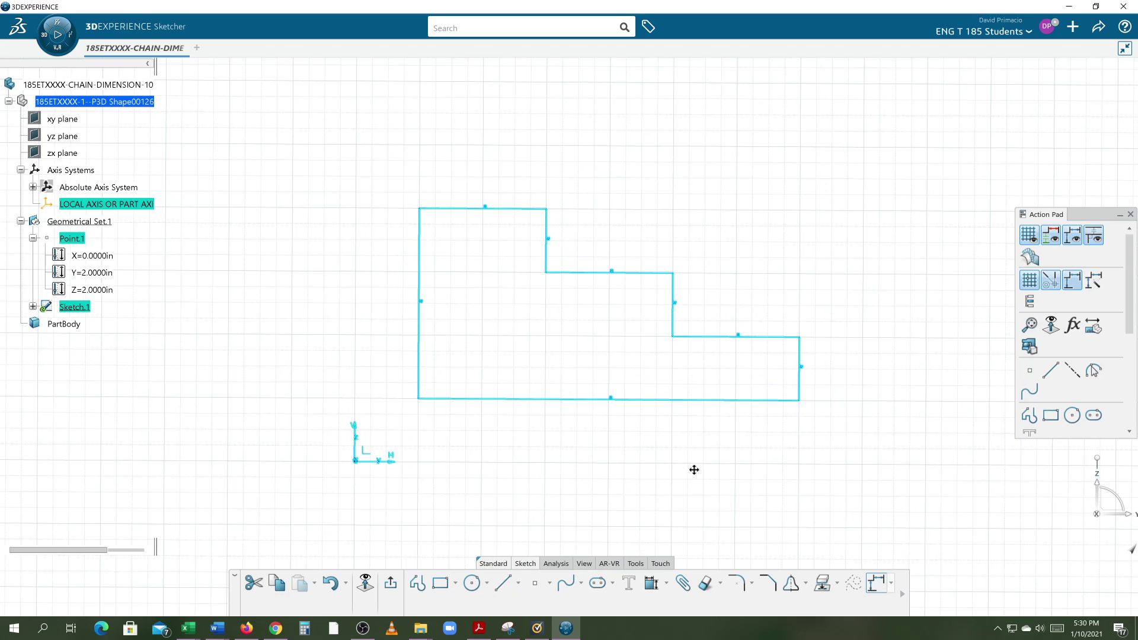
click(666, 584)
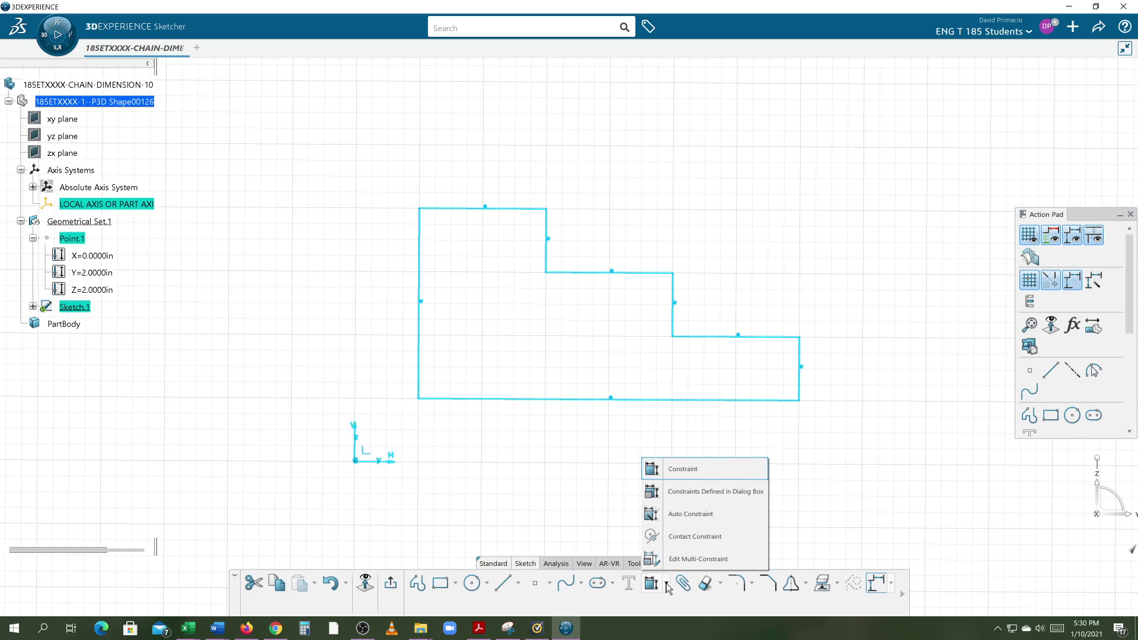
click(651, 515)
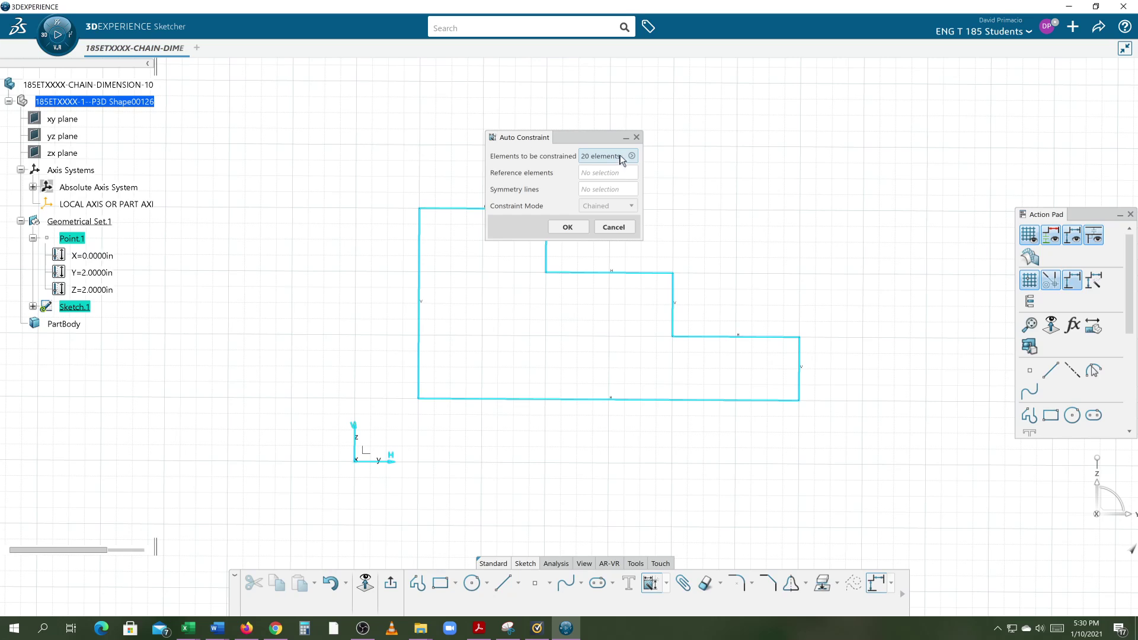
middle_drag(741, 239, 706, 287)
click(622, 176)
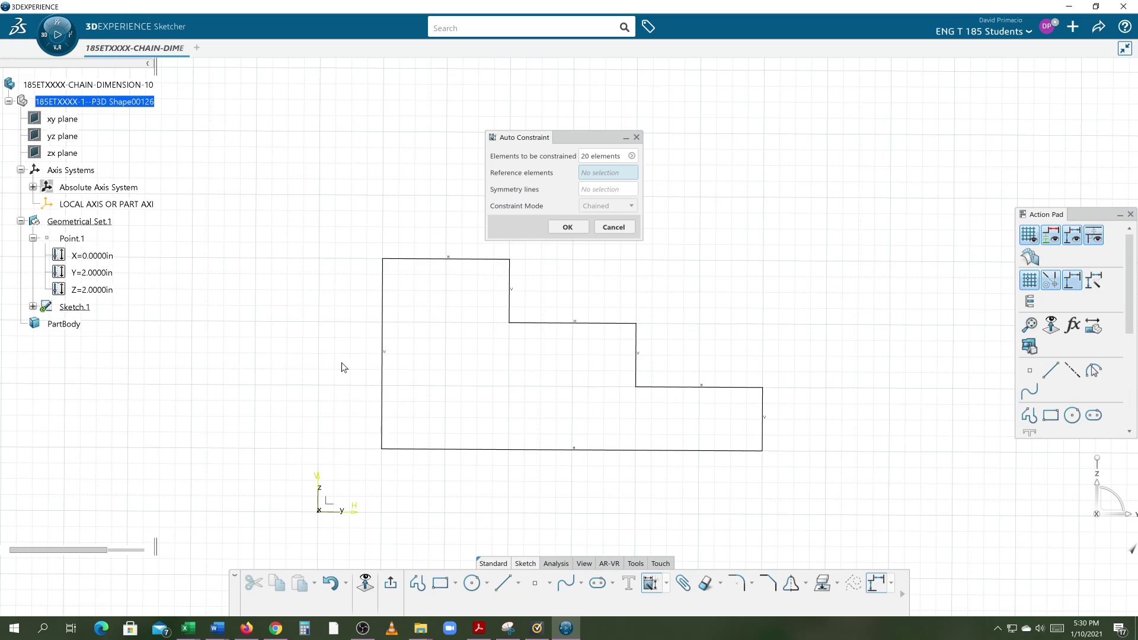
click(382, 397)
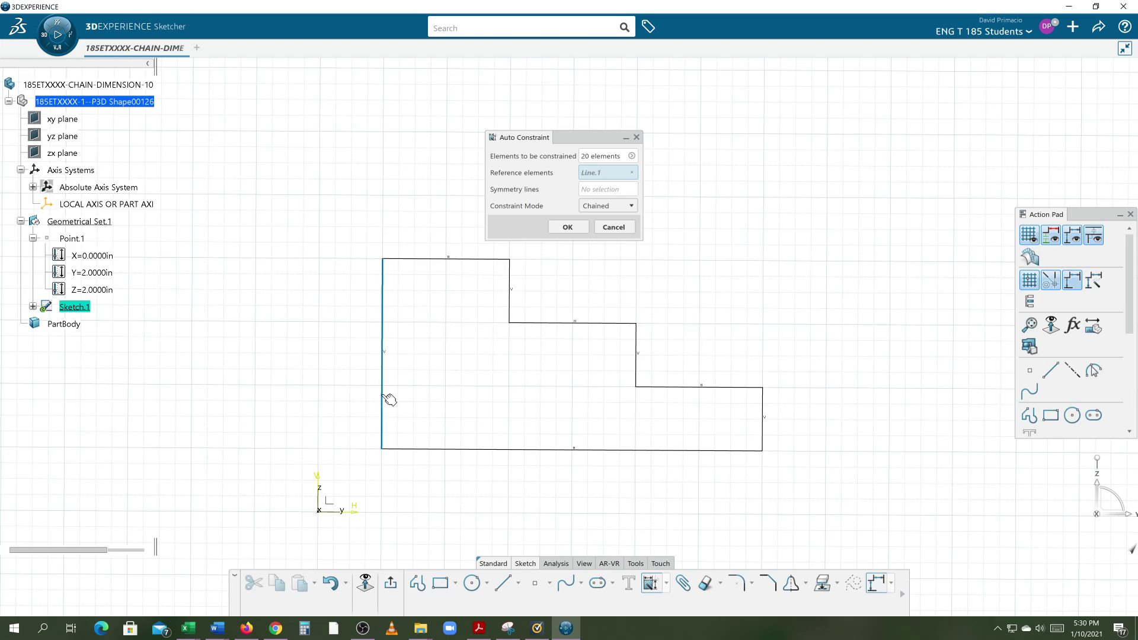
click(421, 451)
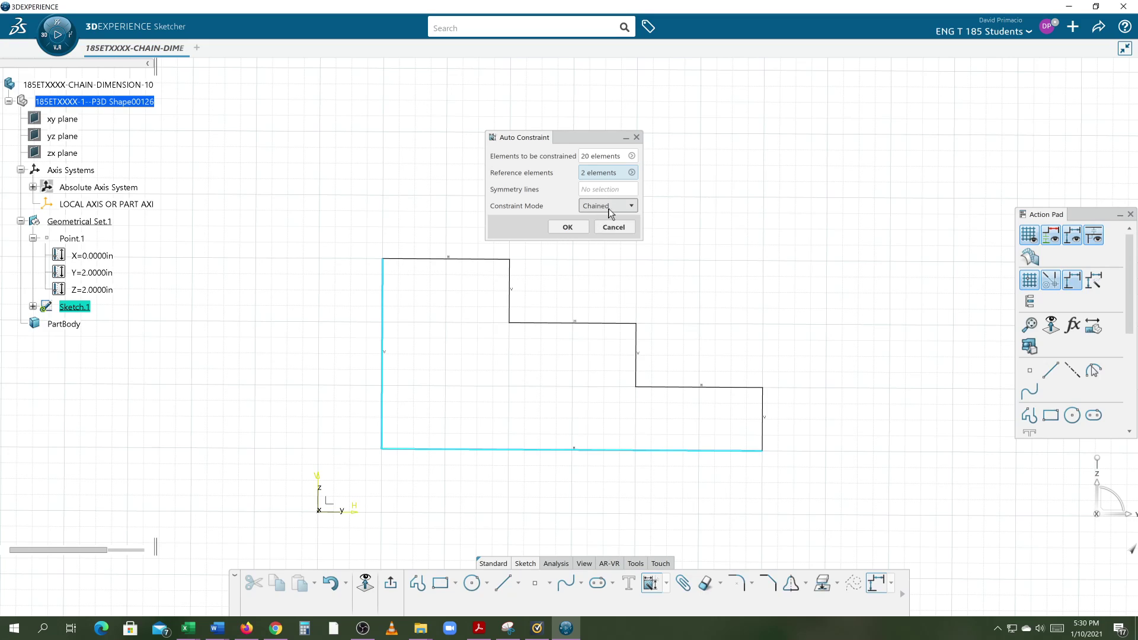
click(569, 227)
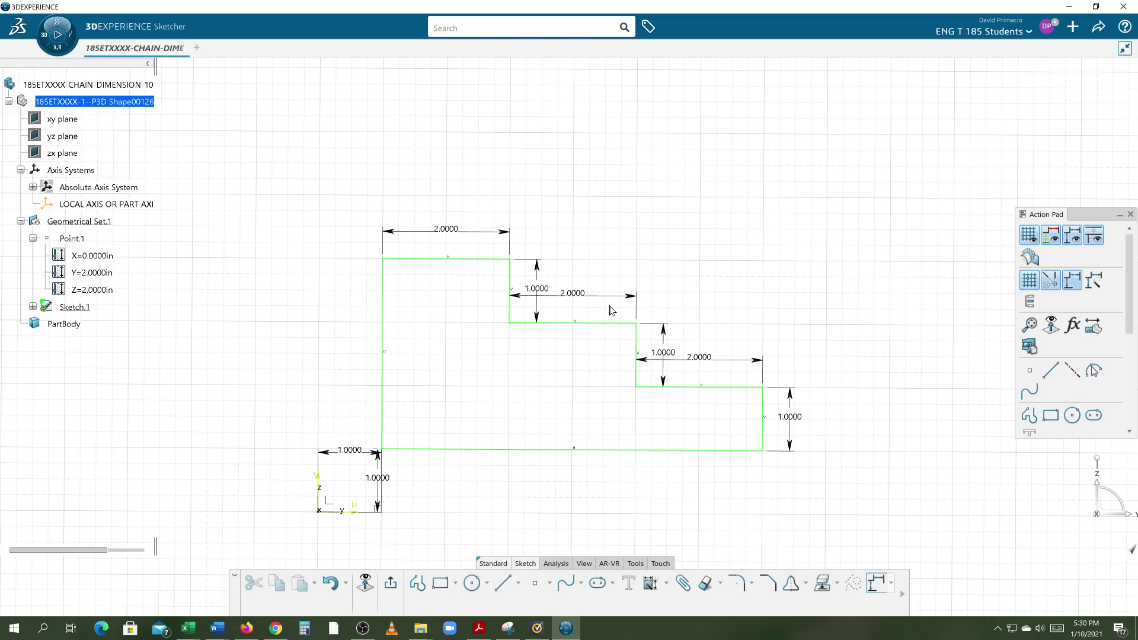
- Raise the middle and right 2.0000 widths into one row above the profile
drag(610, 299, 603, 239)
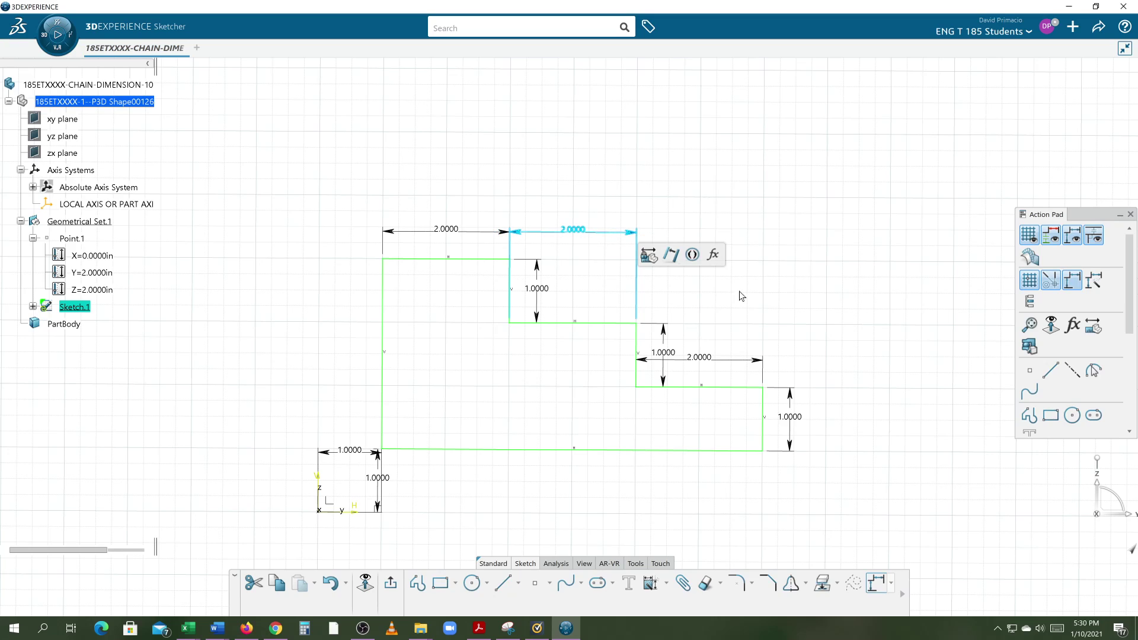
click(760, 340)
mouse_move(737, 359)
mouse_down()
mouse_move(728, 221)
mouse_move(724, 237)
mouse_up()
click(614, 320)
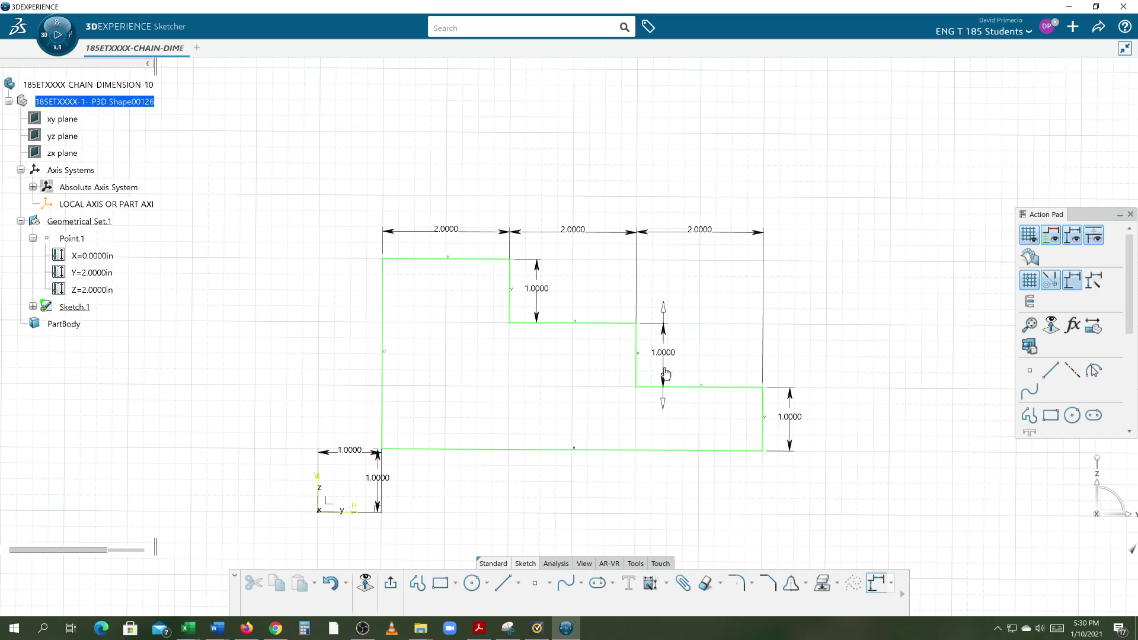
- Move the middle and top 1.0000 heights into a right-hand column and reframe the sketch
drag(662, 373, 790, 378)
click(604, 283)
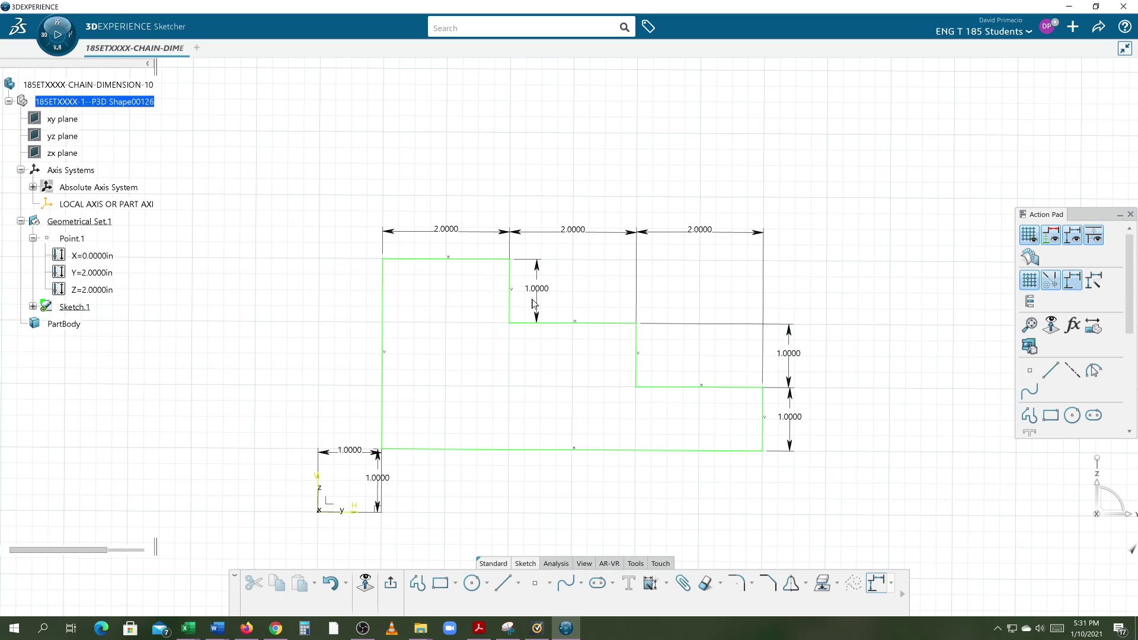
drag(541, 310, 795, 314)
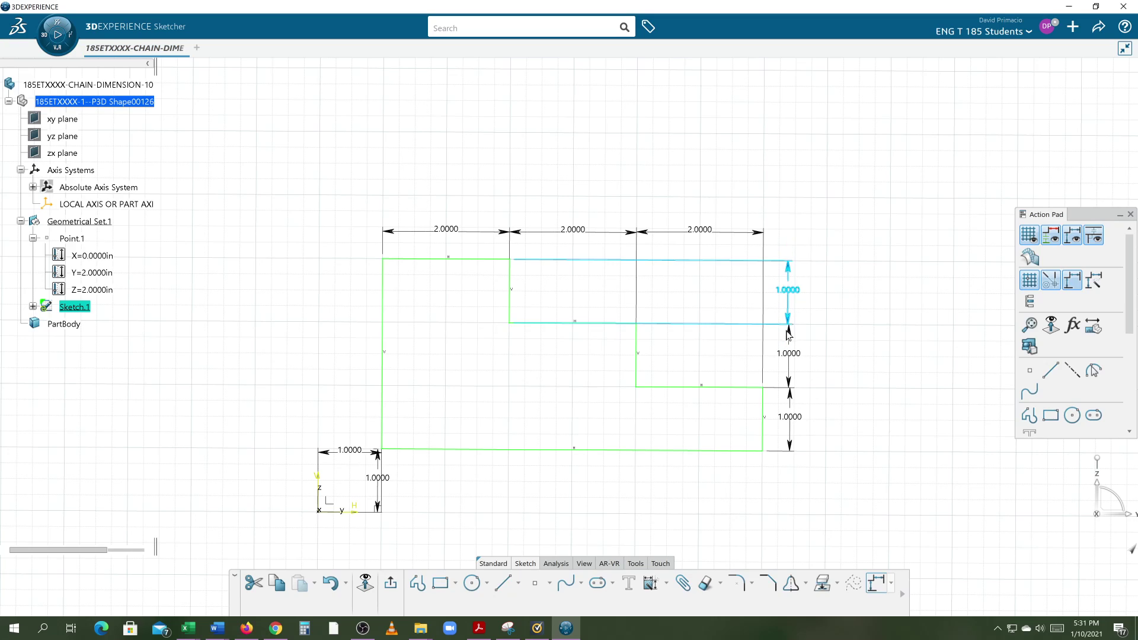
click(448, 530)
middle_drag(686, 480, 614, 477)
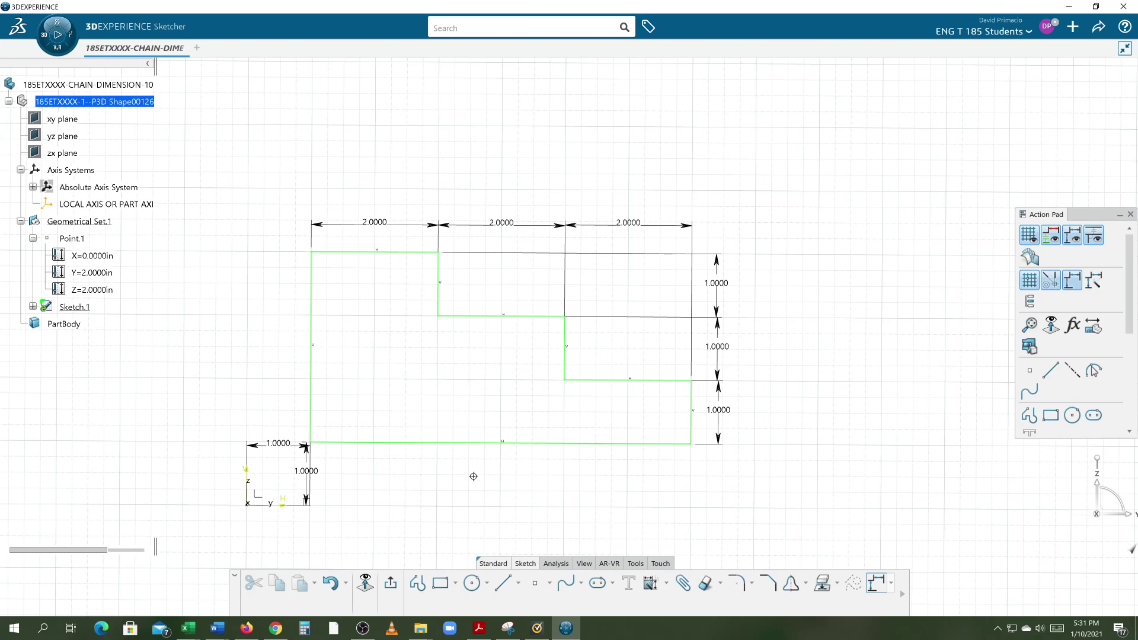
middle_drag(473, 477, 757, 406)
mouse_move(584, 477)
middle_down()
mouse_move(551, 470)
mouse_move(575, 477)
middle_up()
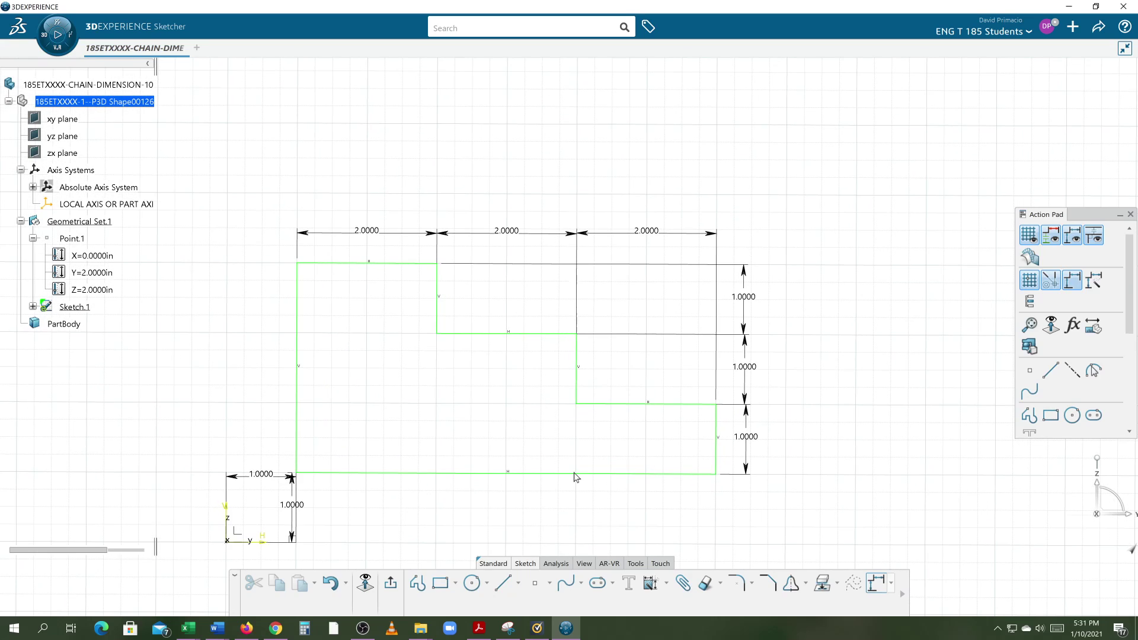
- Select the whole connected staircase profile with Auto Search from the bottom line
right_click(611, 474)
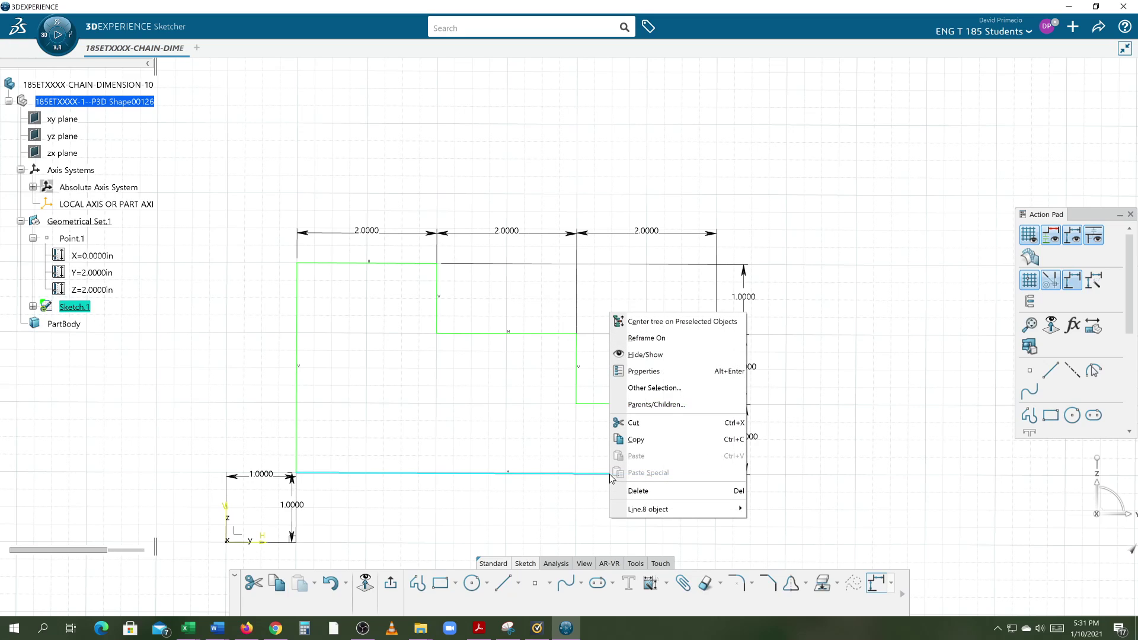
click(619, 372)
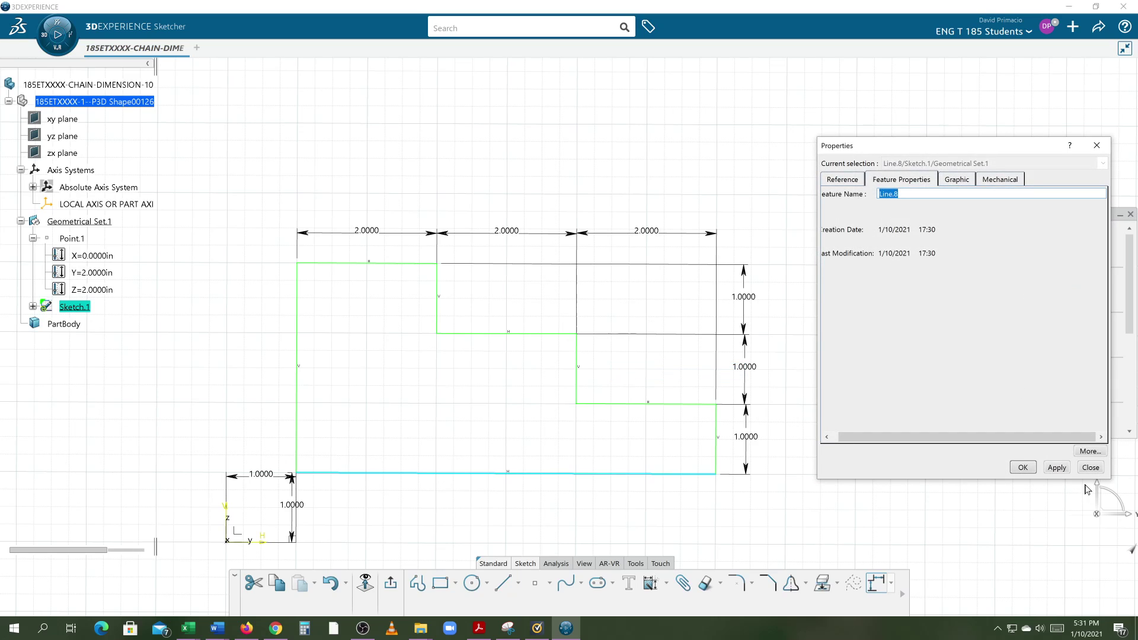
click(1088, 469)
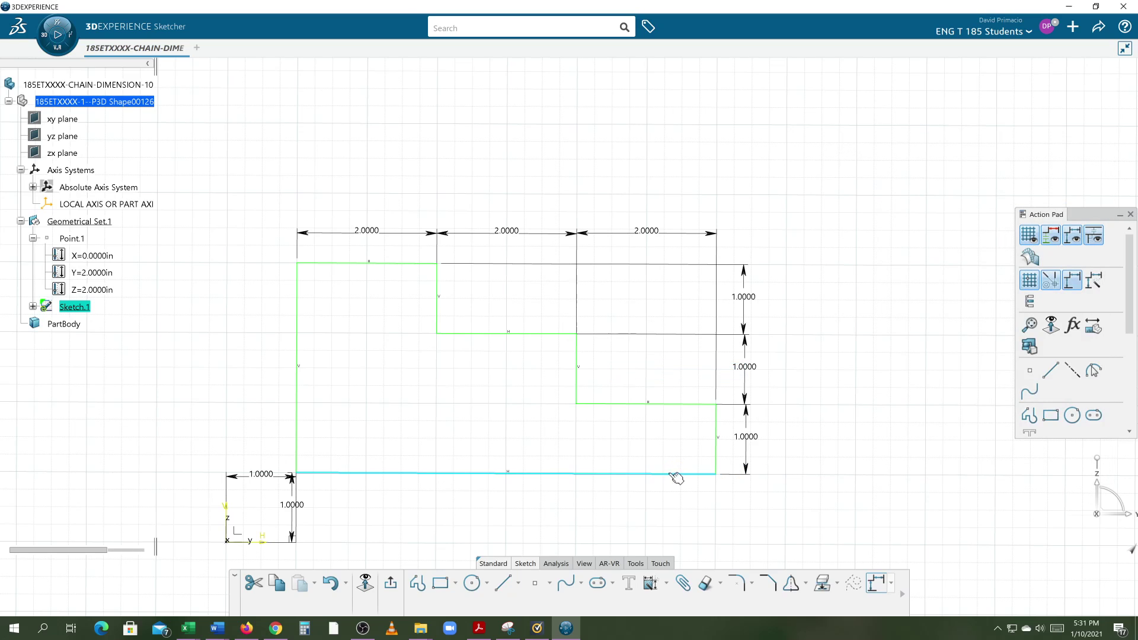
right_click(671, 474)
mouse_move(693, 520)
click(840, 440)
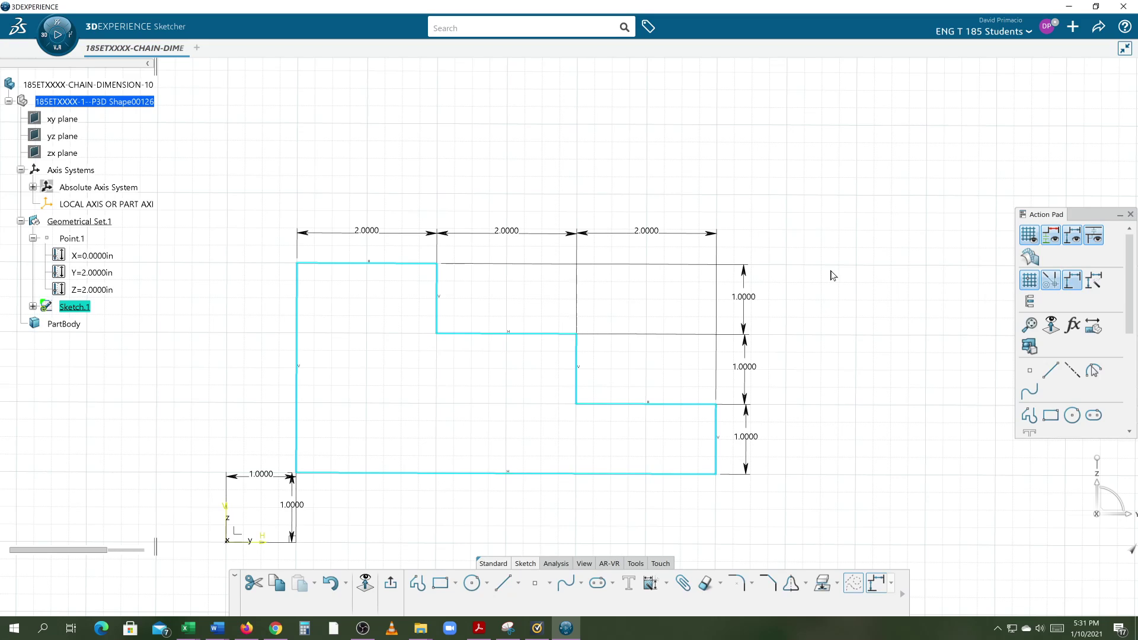
- Set the selected profile's graphic line thickness to 5: 0.05512 in
right_click(645, 478)
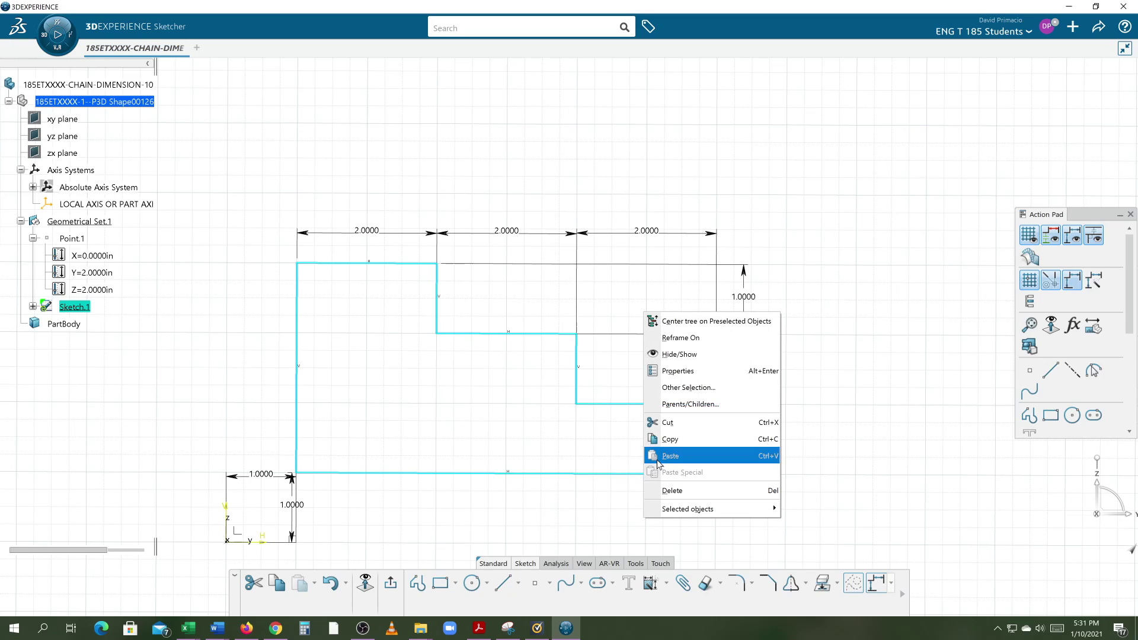
click(688, 374)
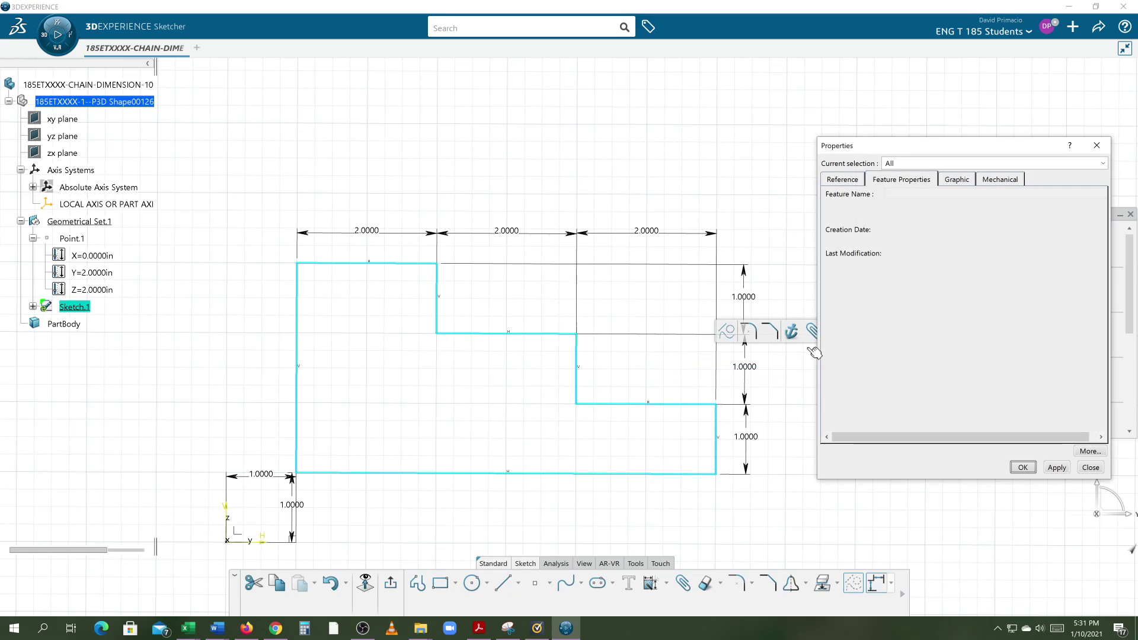
click(963, 180)
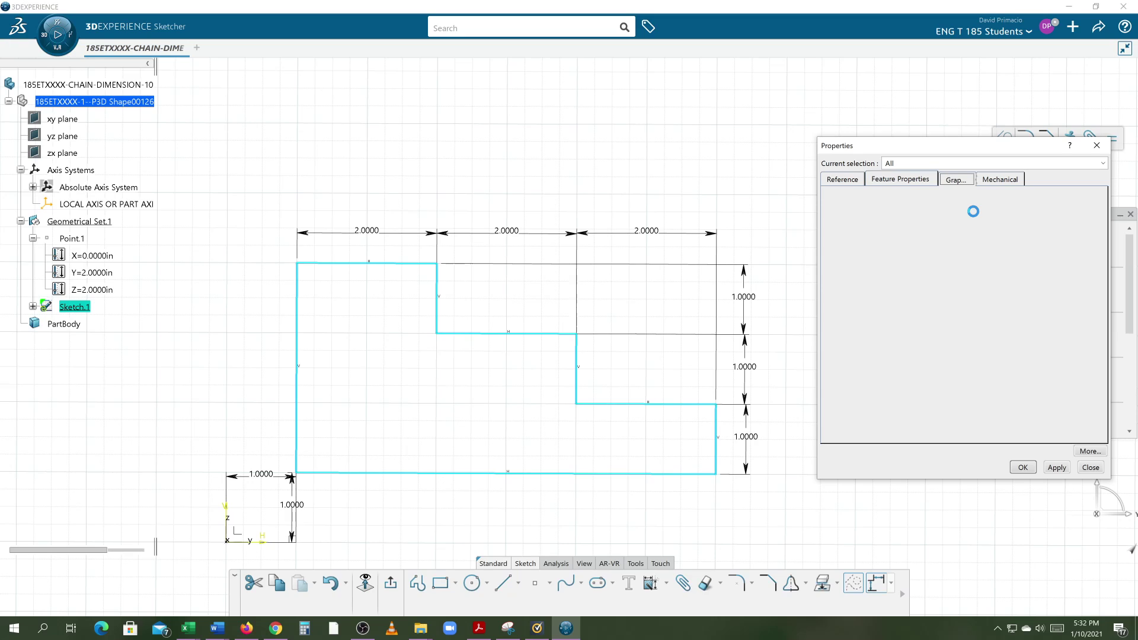
click(957, 183)
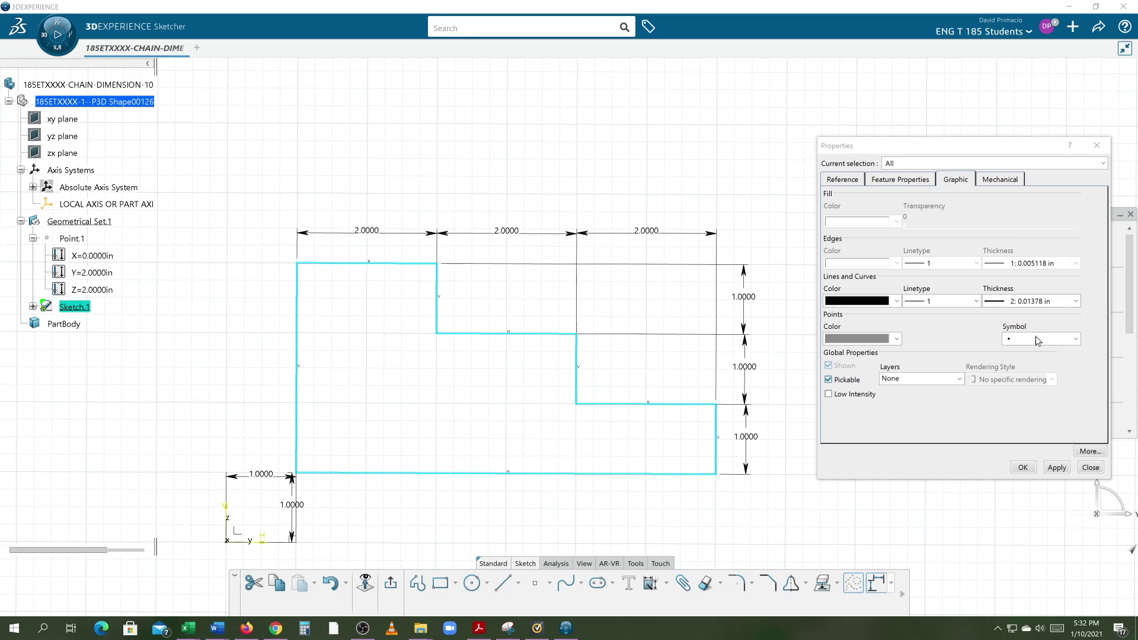
click(1035, 302)
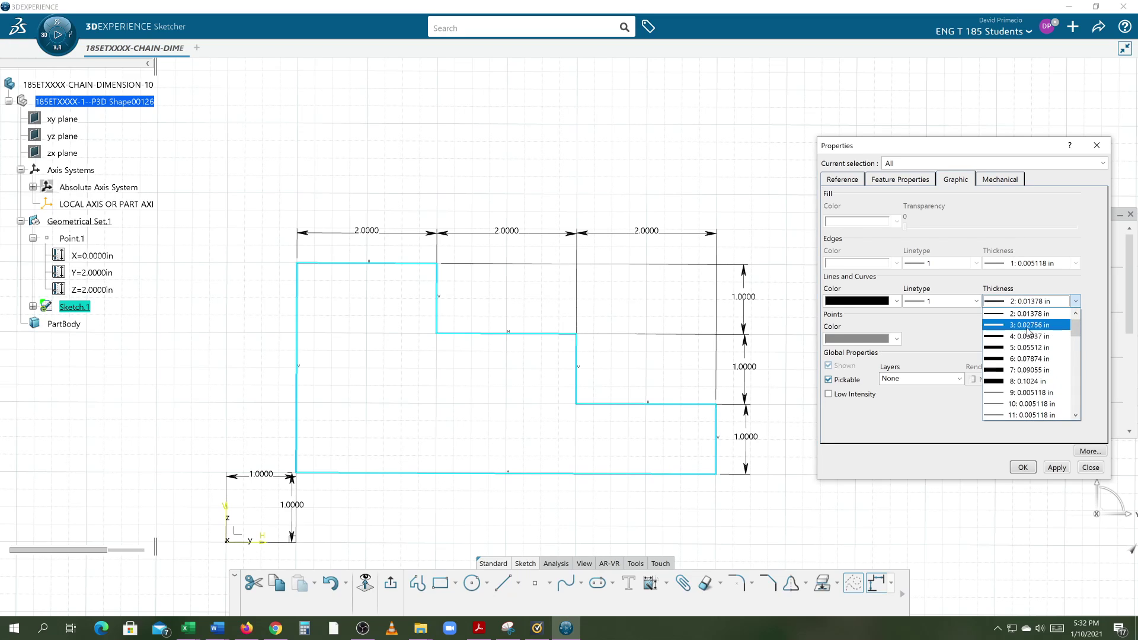
click(1019, 349)
click(1055, 467)
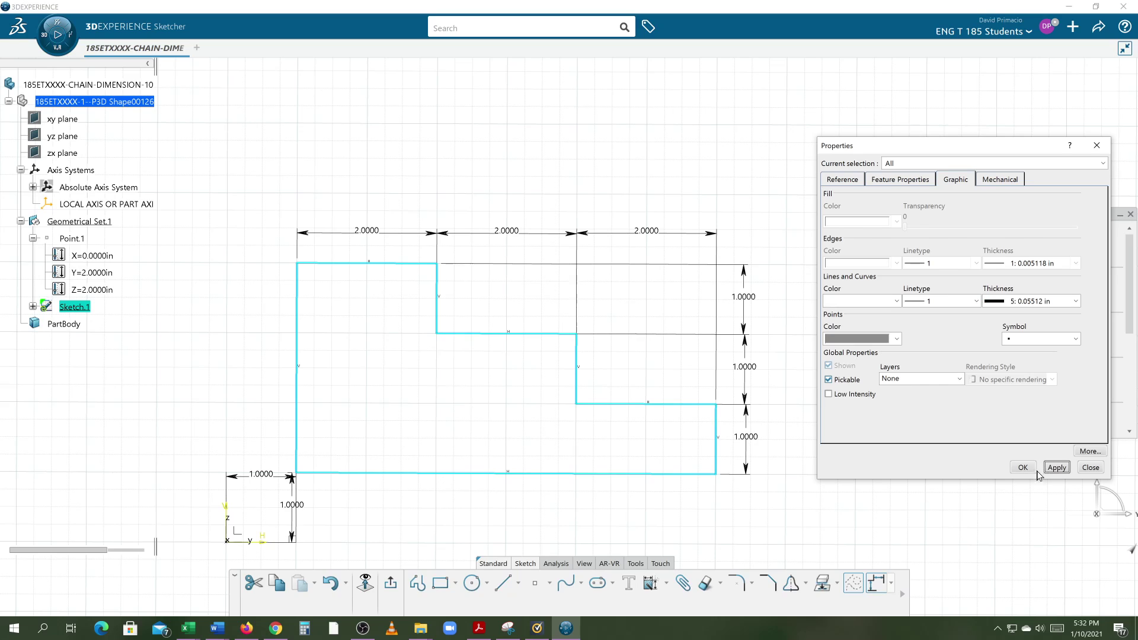
click(1023, 467)
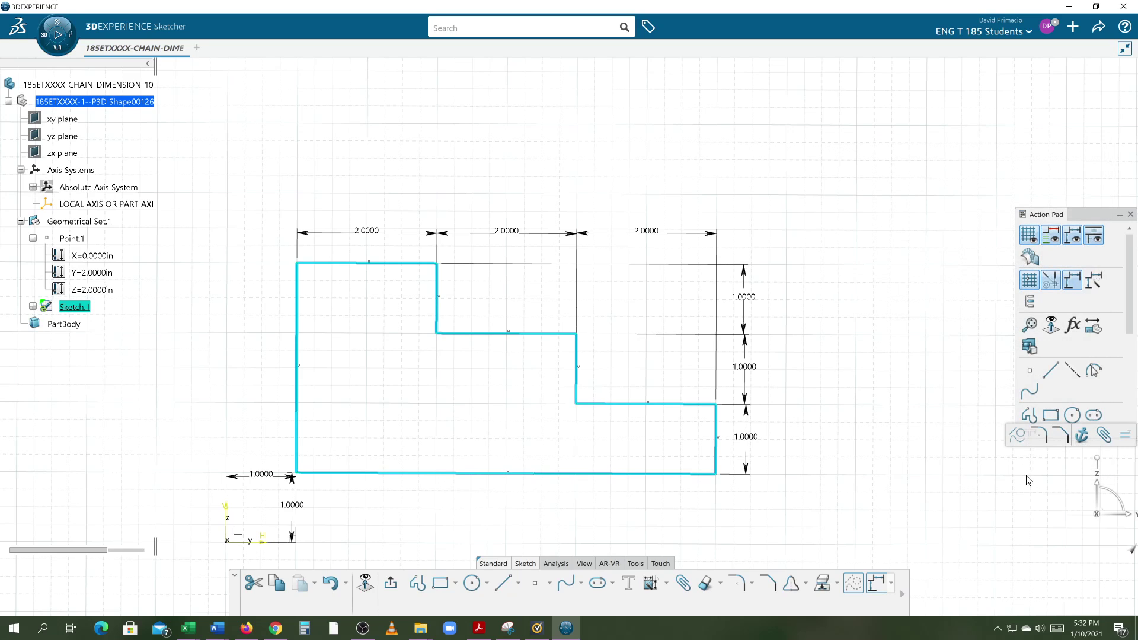
- Hide the sketch grid and zoom in on the staircase profile
click(933, 471)
middle_drag(813, 397, 828, 363)
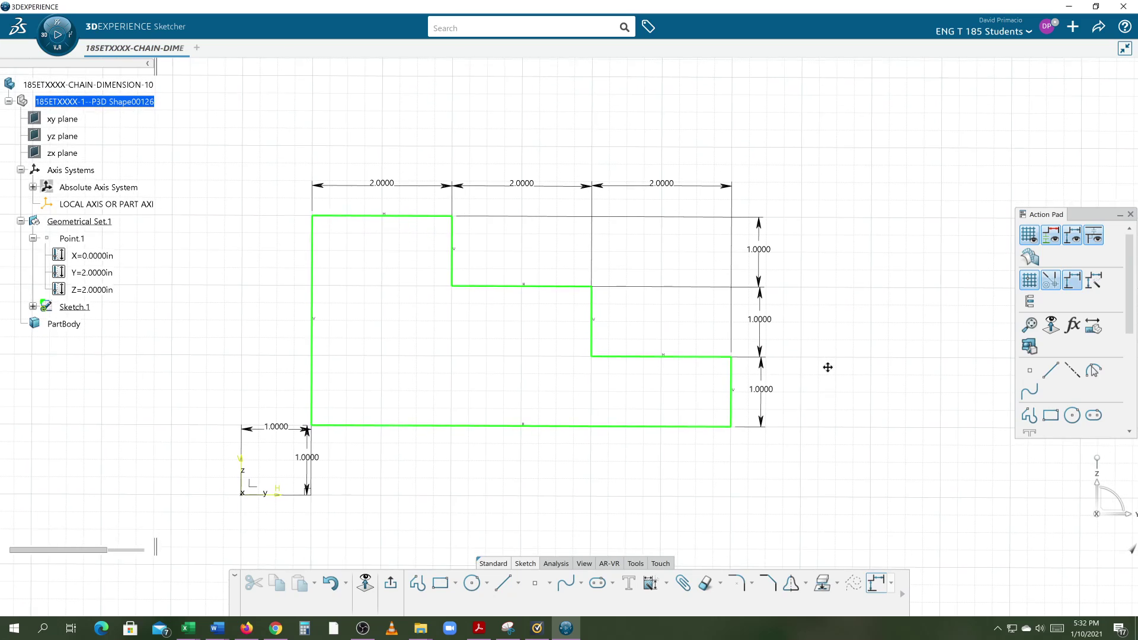
click(1029, 235)
middle_drag(900, 320, 921, 335)
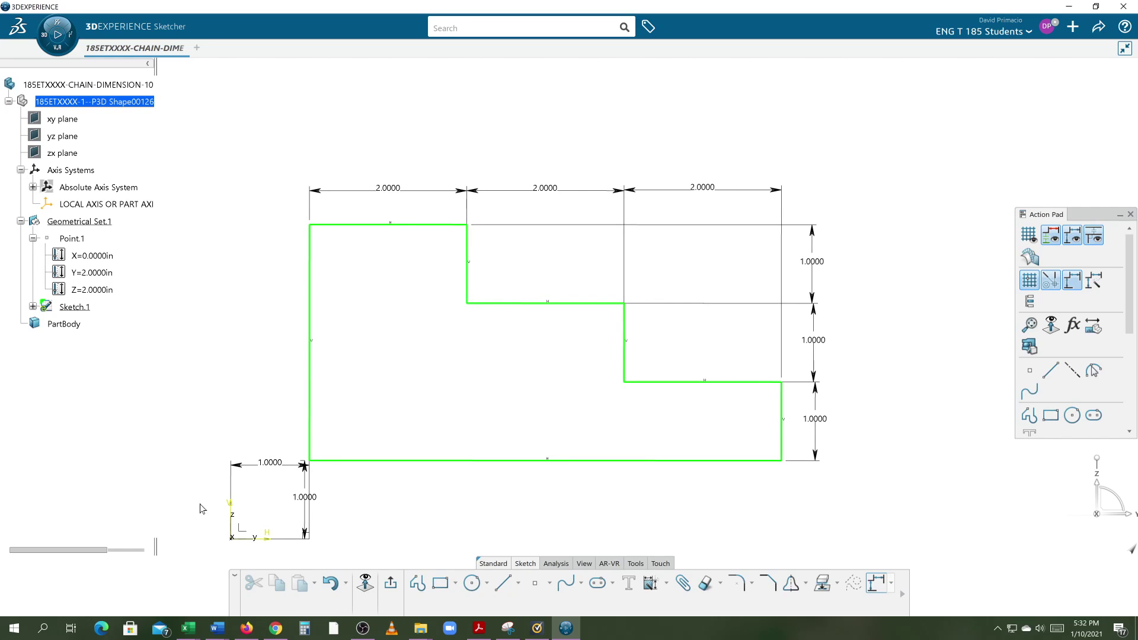
middle_drag(202, 508, 203, 459)
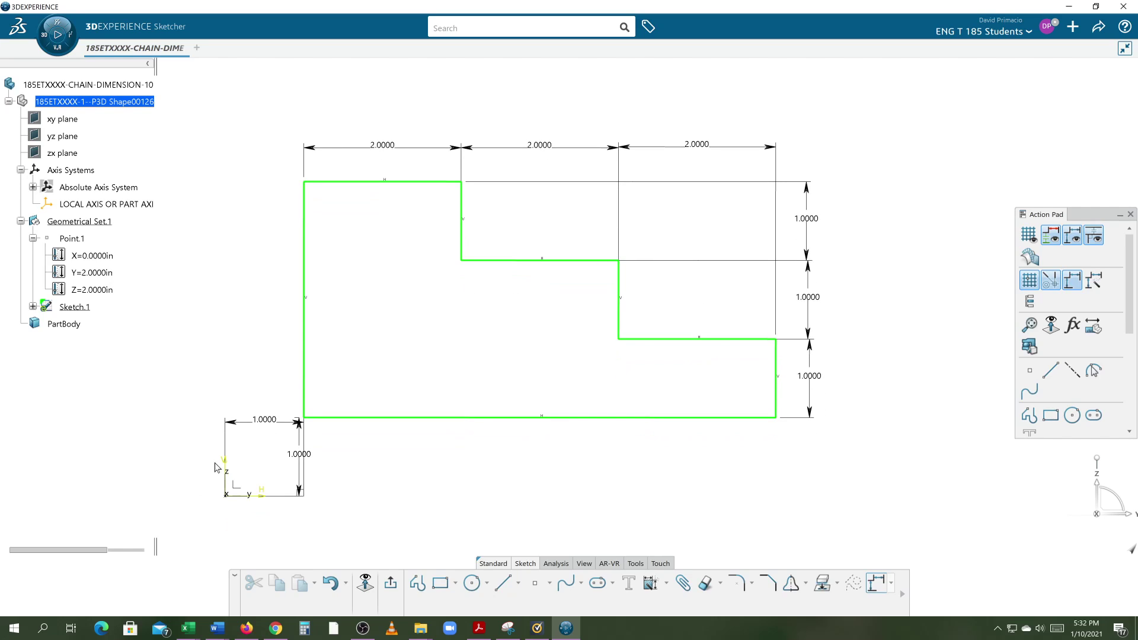
- Set the vertical and horizontal 1.0000 origin offset dimensions both to 0
click(301, 475)
click(300, 473)
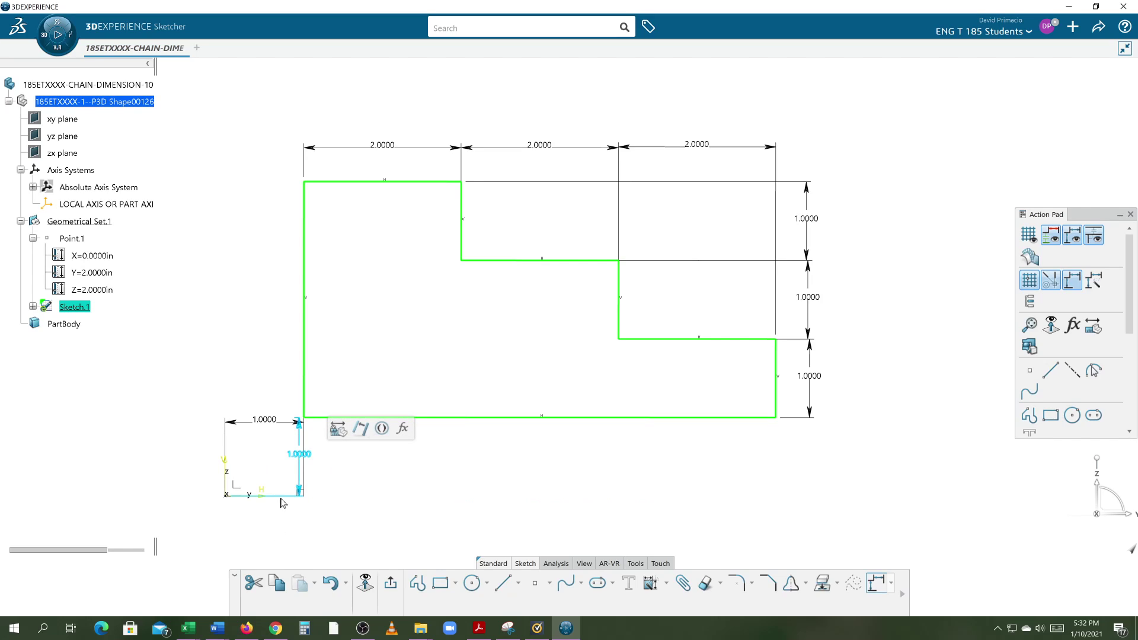
double_click(291, 462)
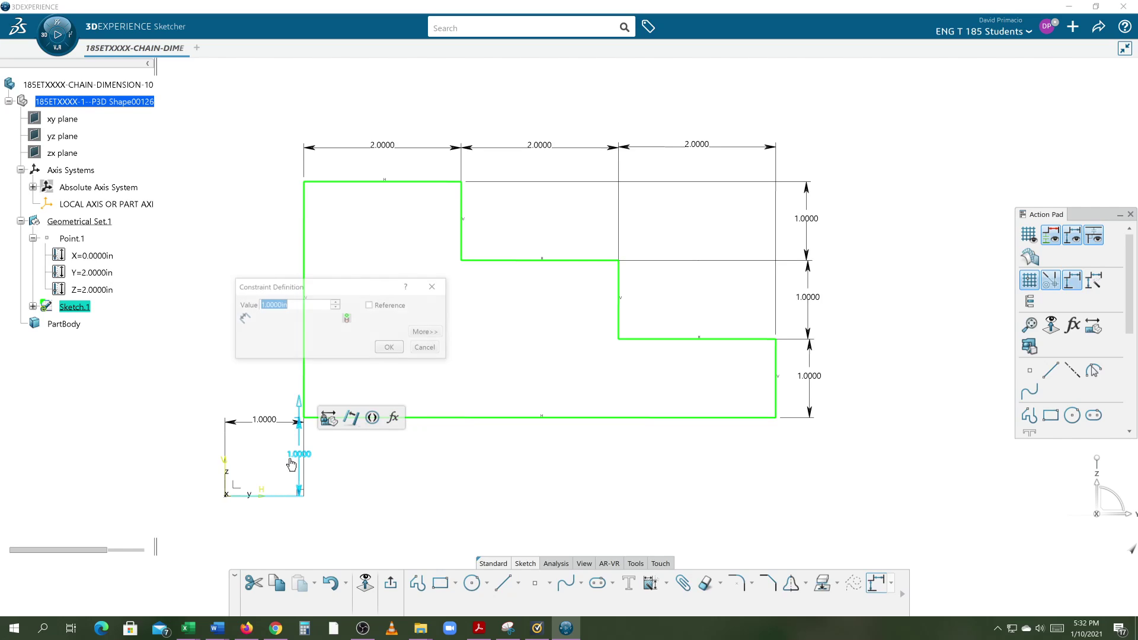
text(0)
key(Return)
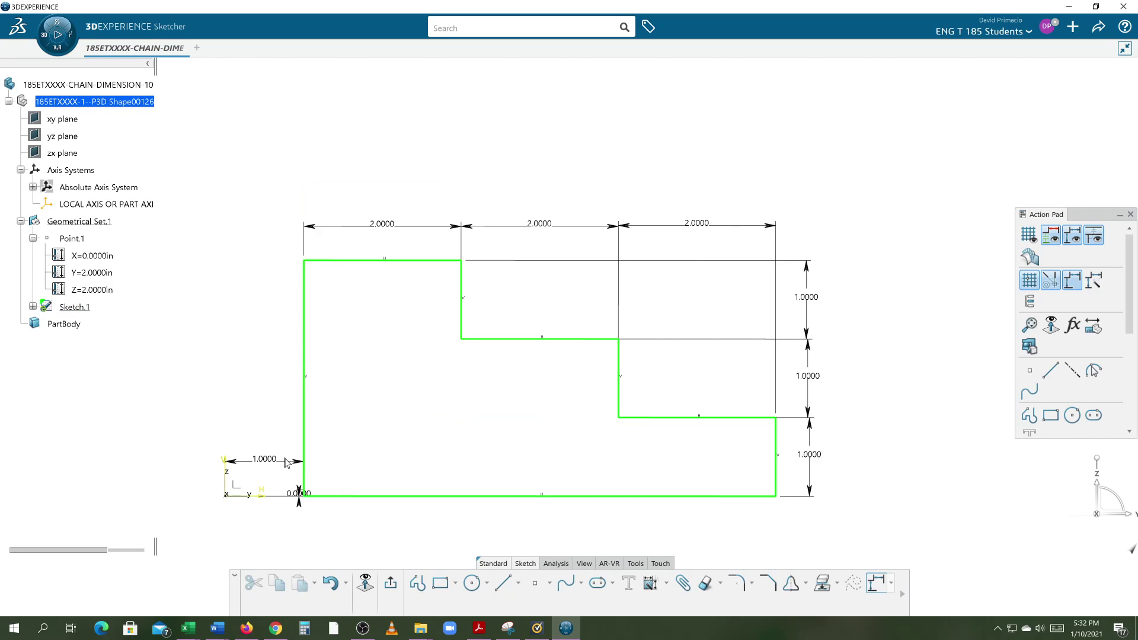
double_click(279, 459)
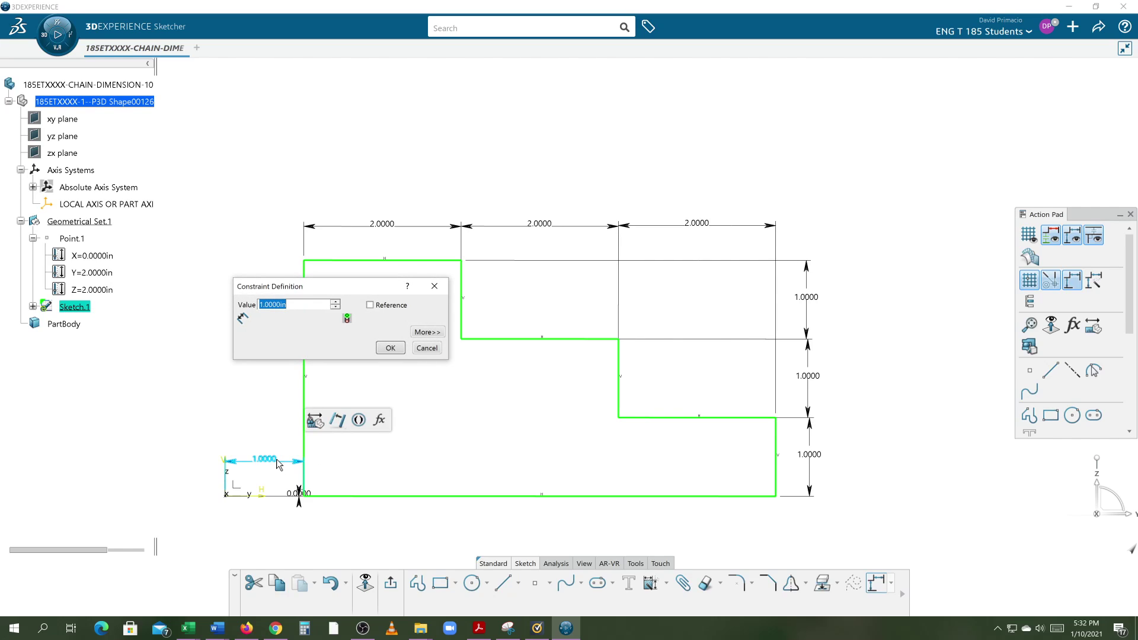
text(0)
key(Return)
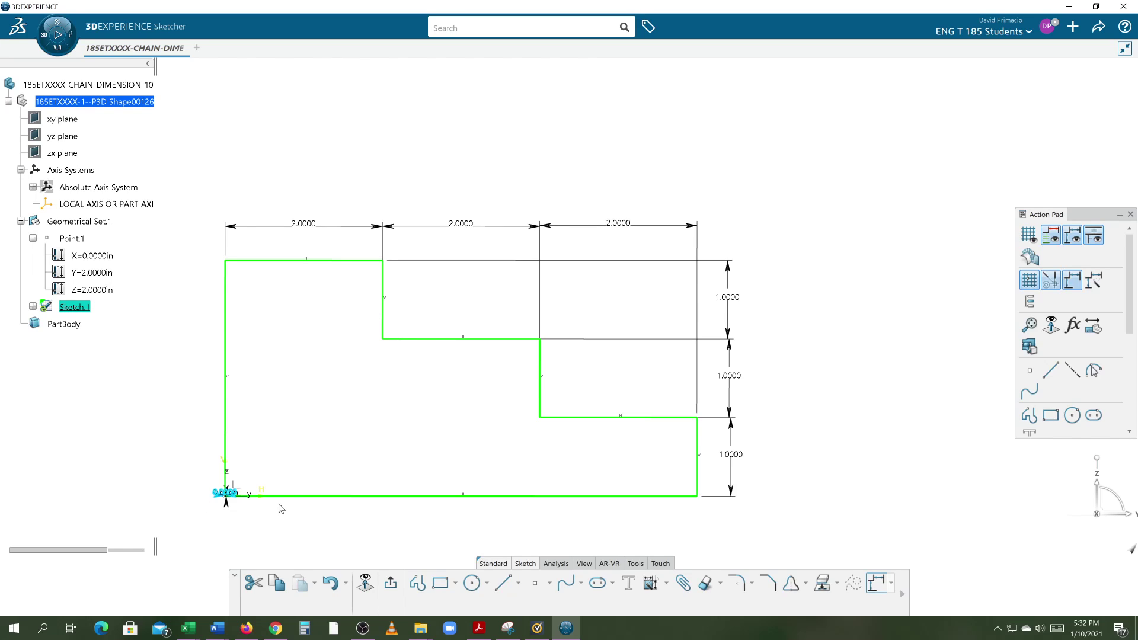
- Expand Sketch.1 and its Constraints list in the tree, then collapse Constraints
middle_drag(363, 424, 385, 410)
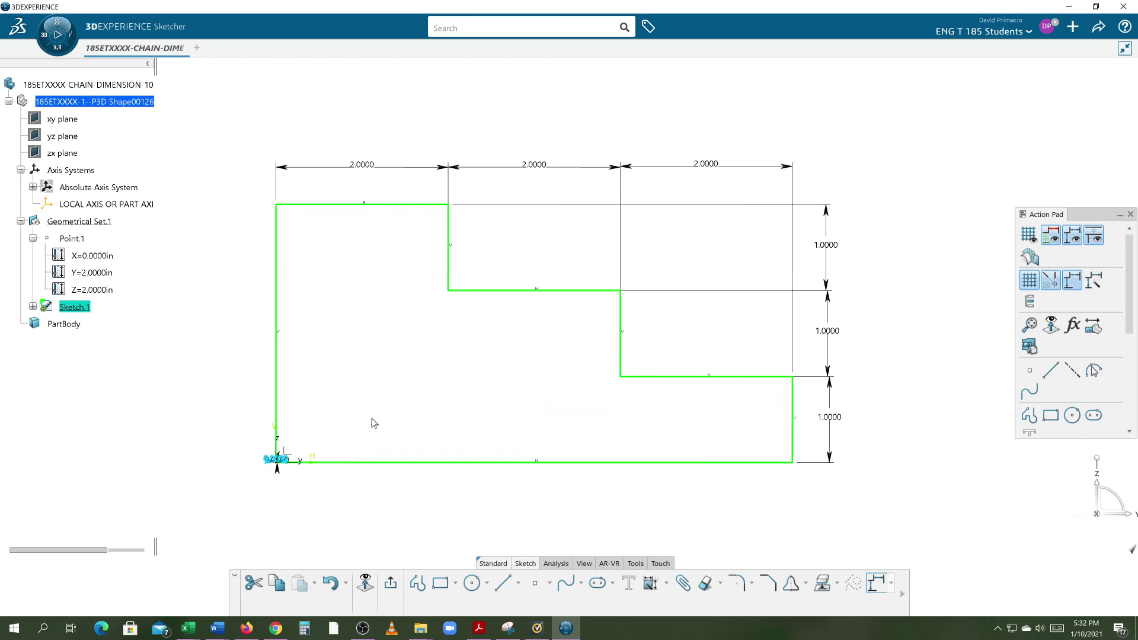
middle_drag(313, 498, 317, 510)
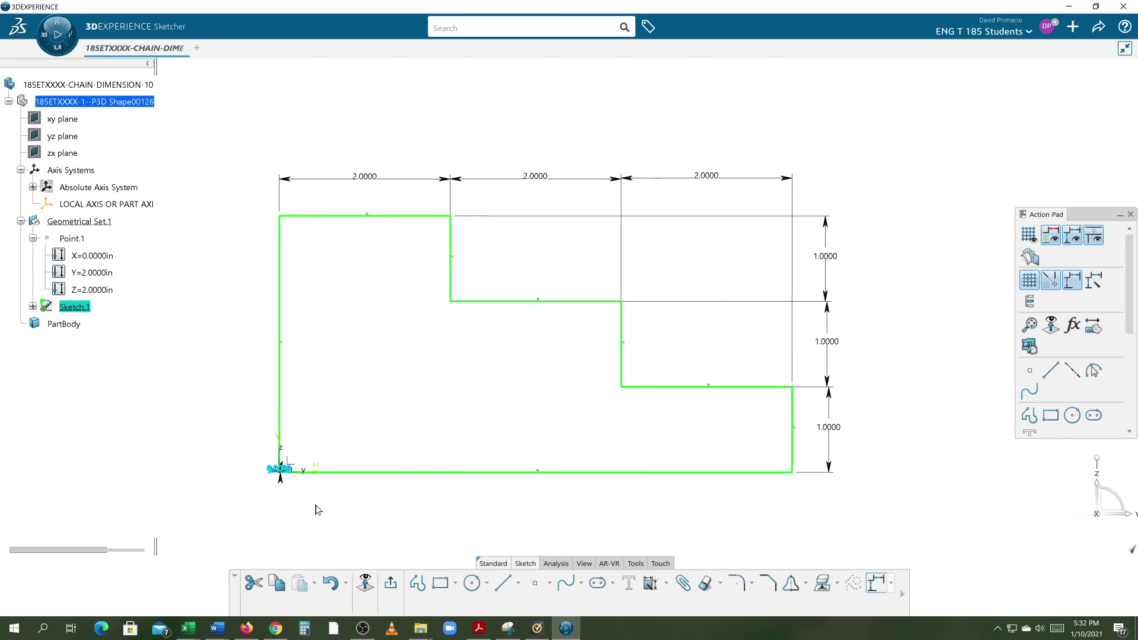
click(33, 306)
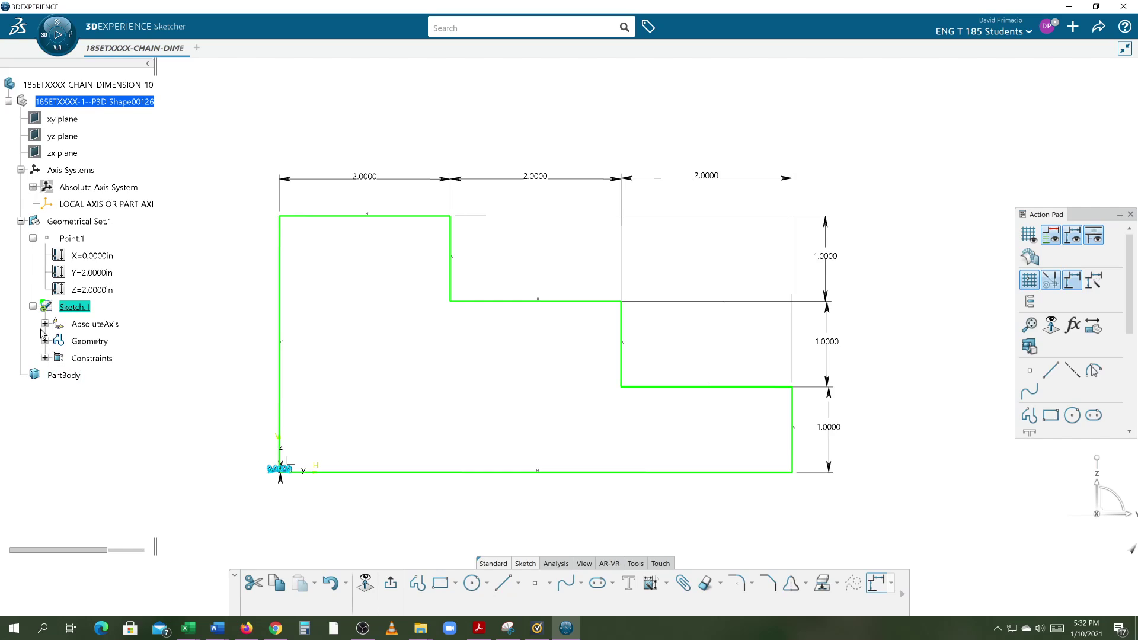
click(45, 359)
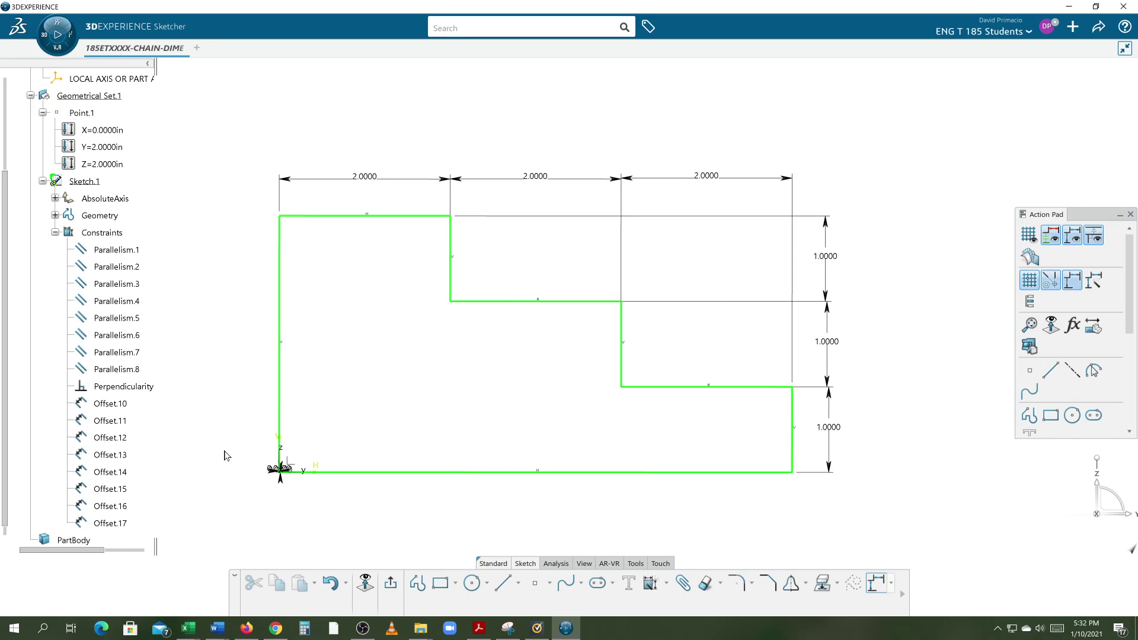
click(55, 233)
- Try a 3-inch offset on the sketch axis, then undo it
click(273, 471)
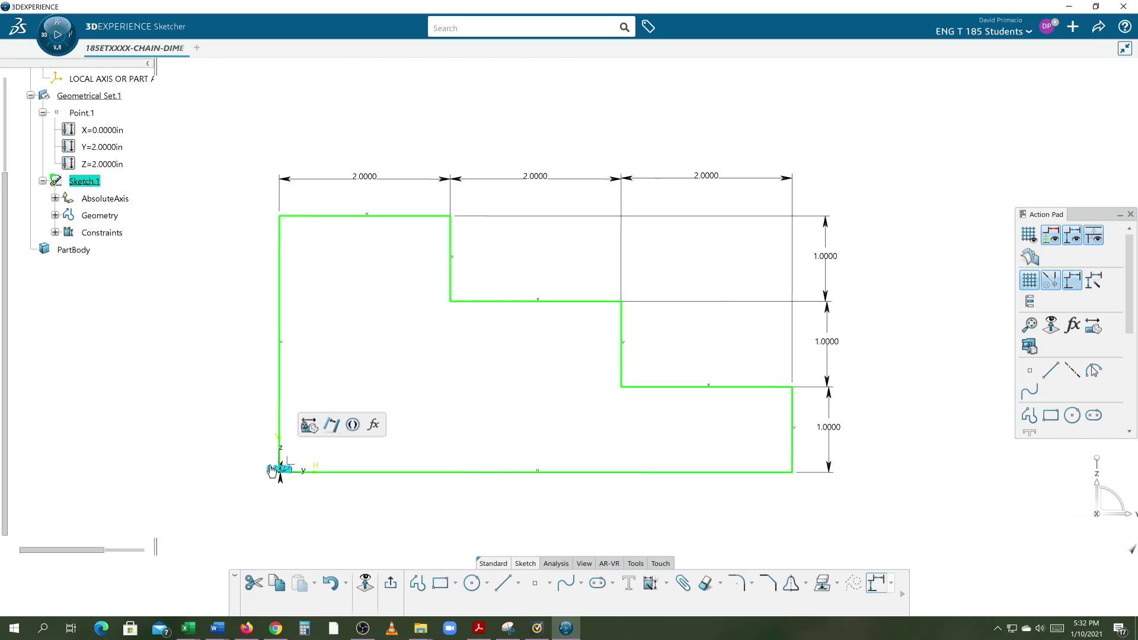
double_click(273, 470)
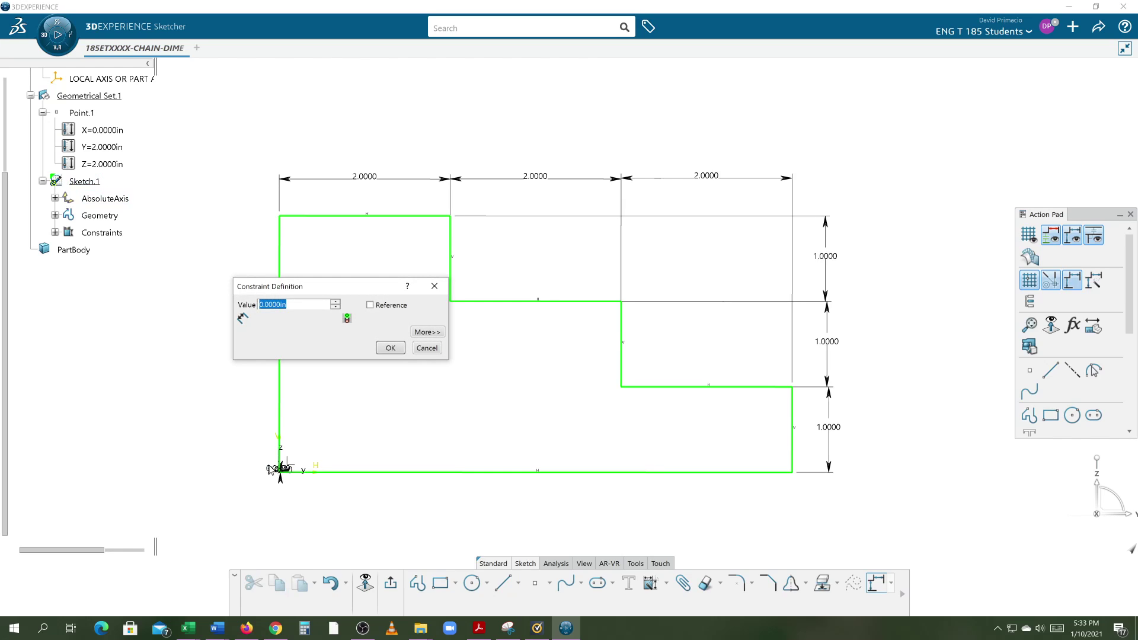
text(3)
key(Return)
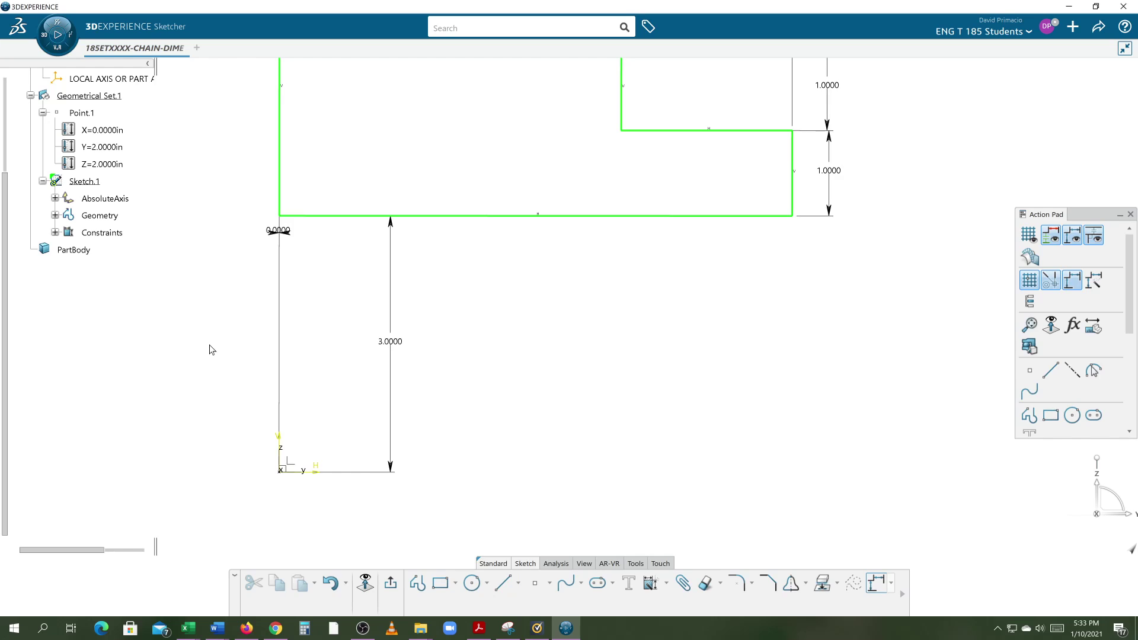
key(ctrl+z)
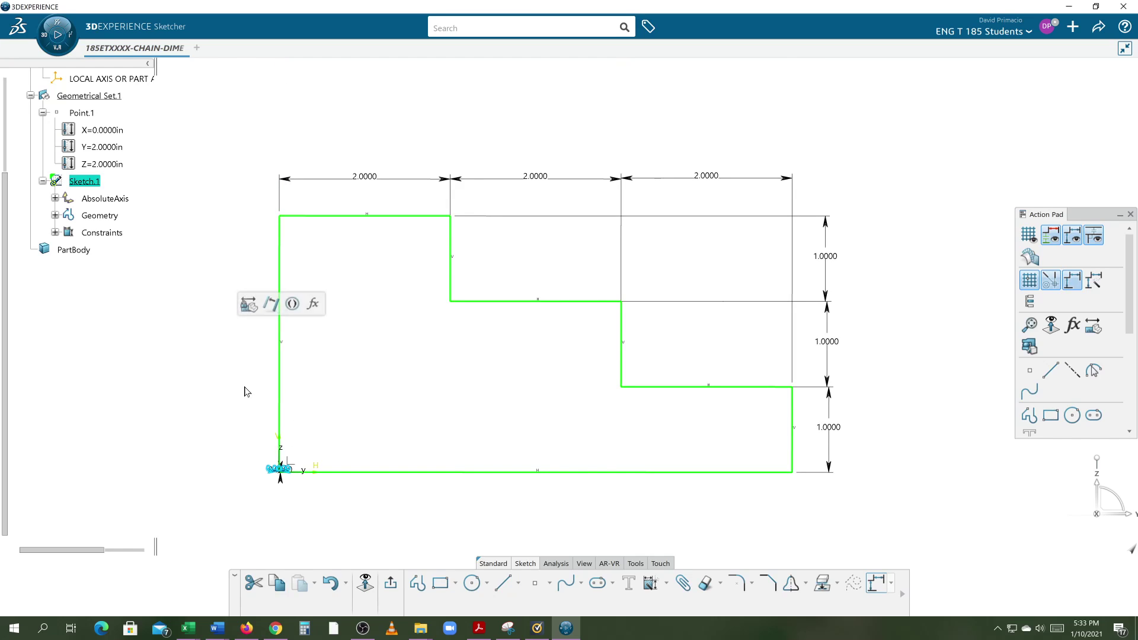
- Link the middle 2.0000 width to the first width with a formula and verify it
click(183, 343)
middle_drag(183, 344, 198, 368)
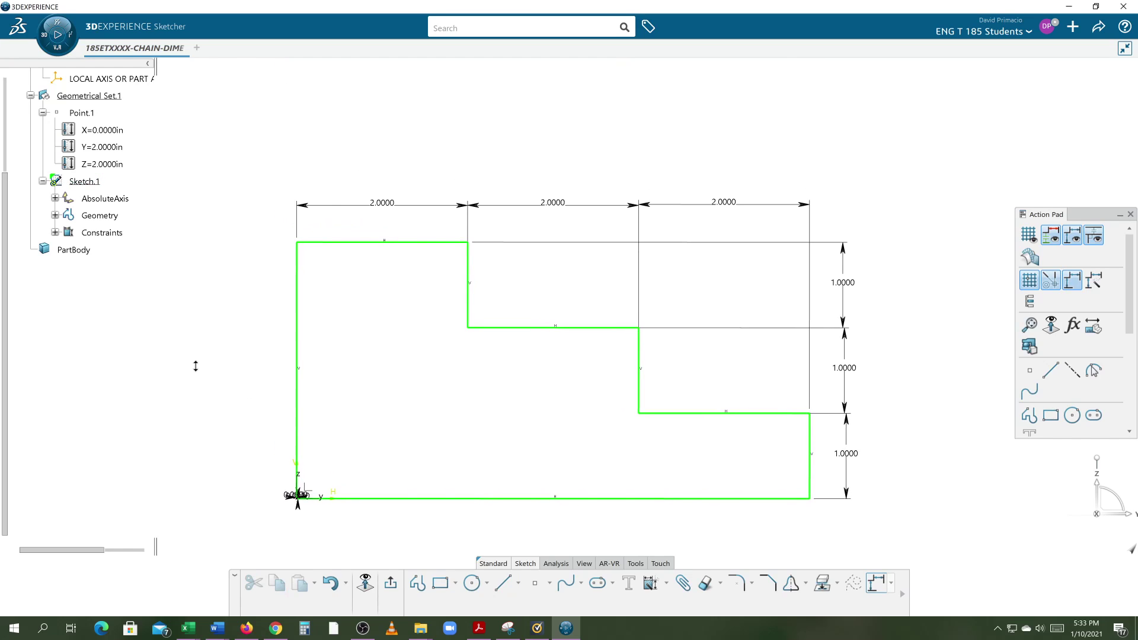
middle_drag(196, 365, 196, 368)
middle_drag(386, 356, 369, 348)
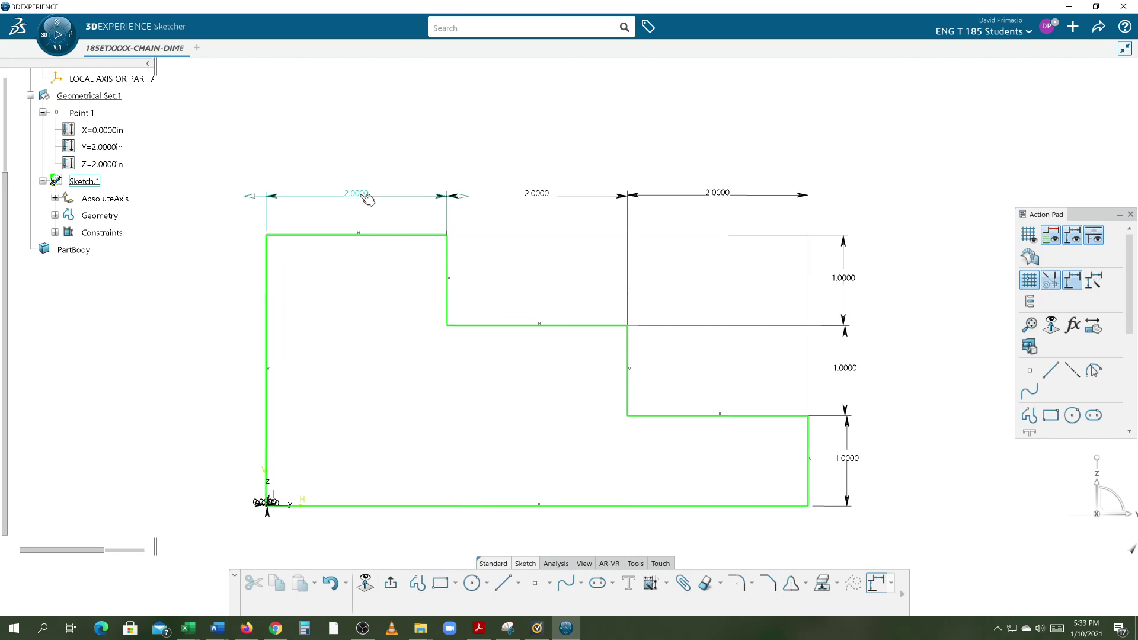
double_click(537, 195)
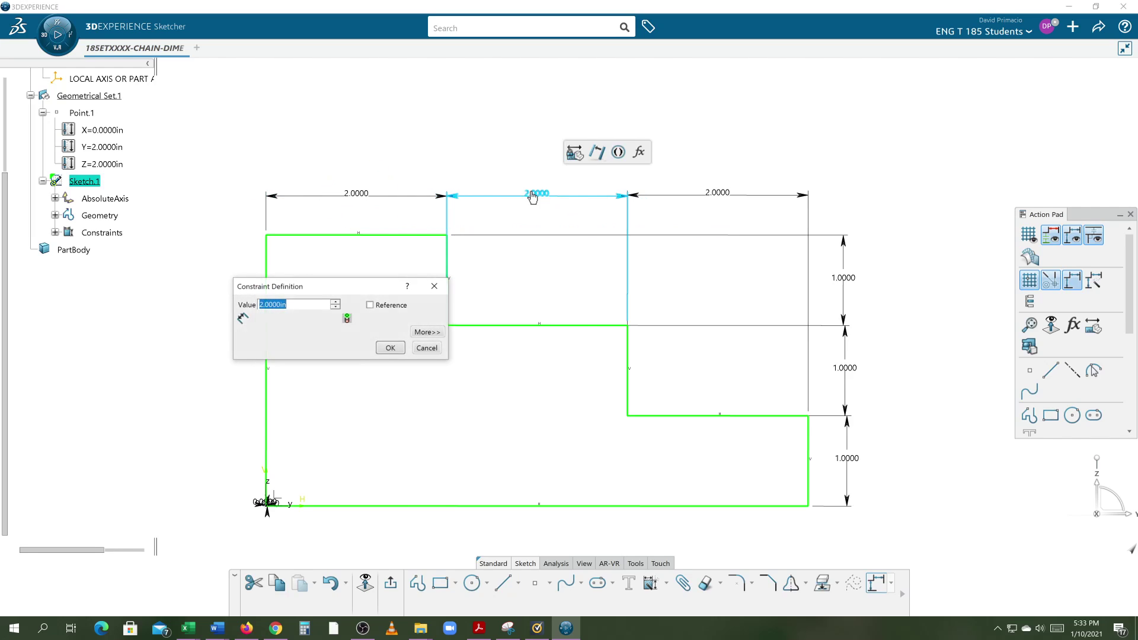
text(=)
click(354, 197)
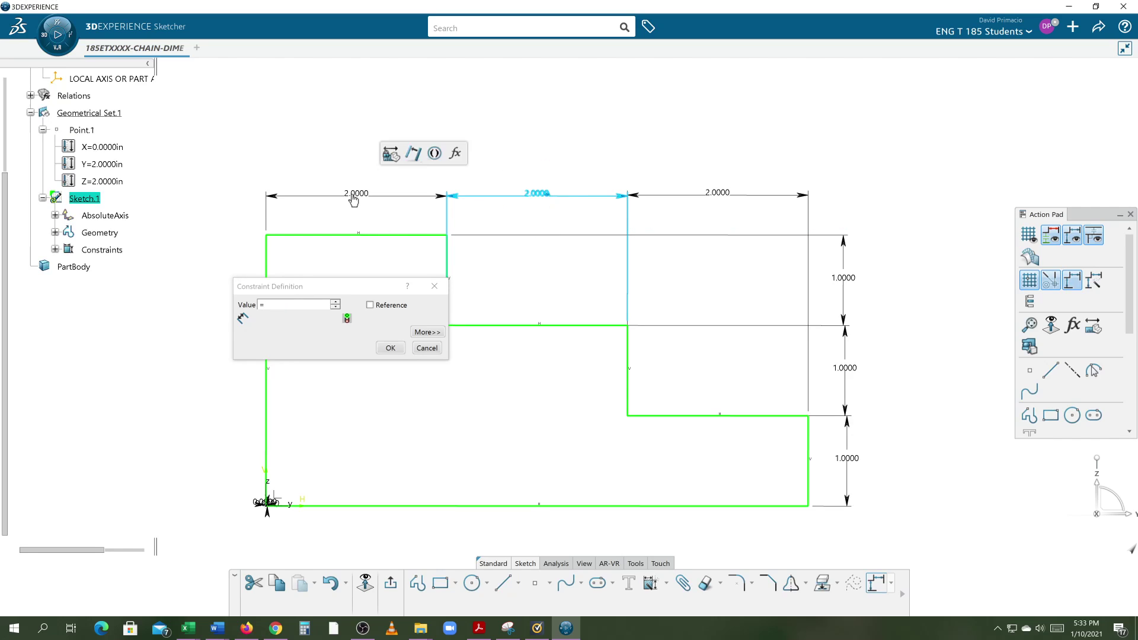
click(395, 350)
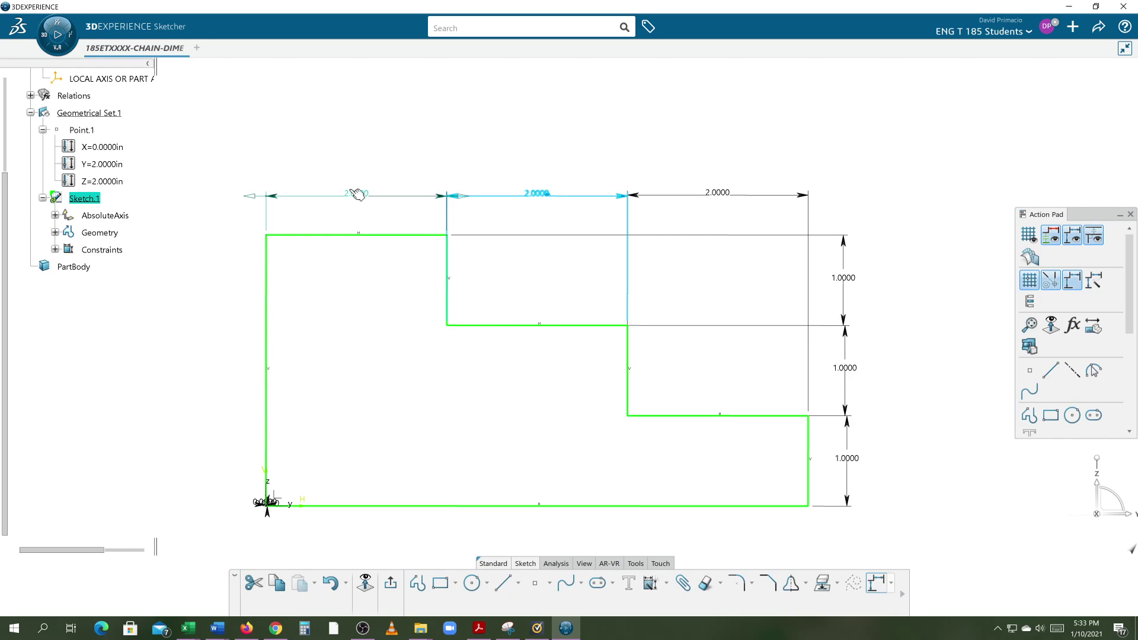
click(532, 229)
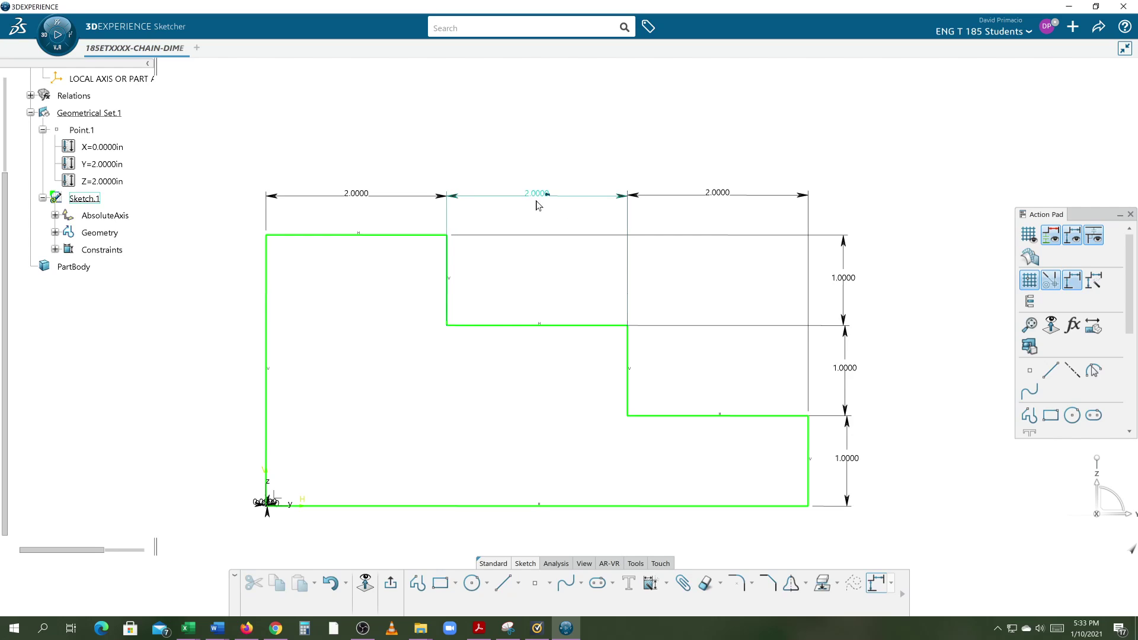
click(555, 198)
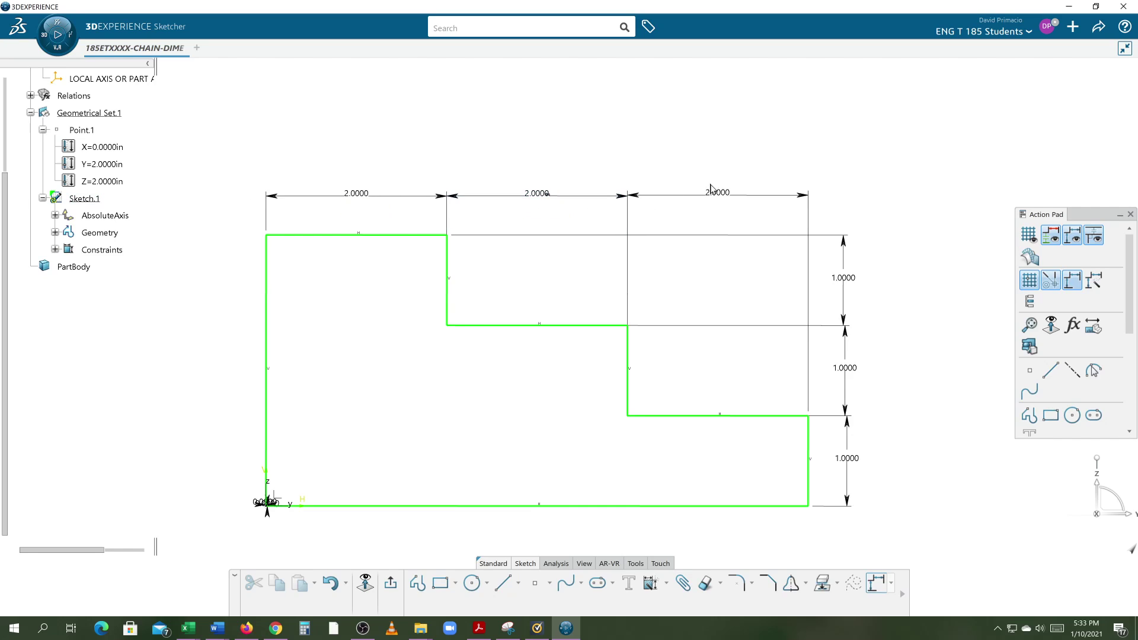
double_click(537, 195)
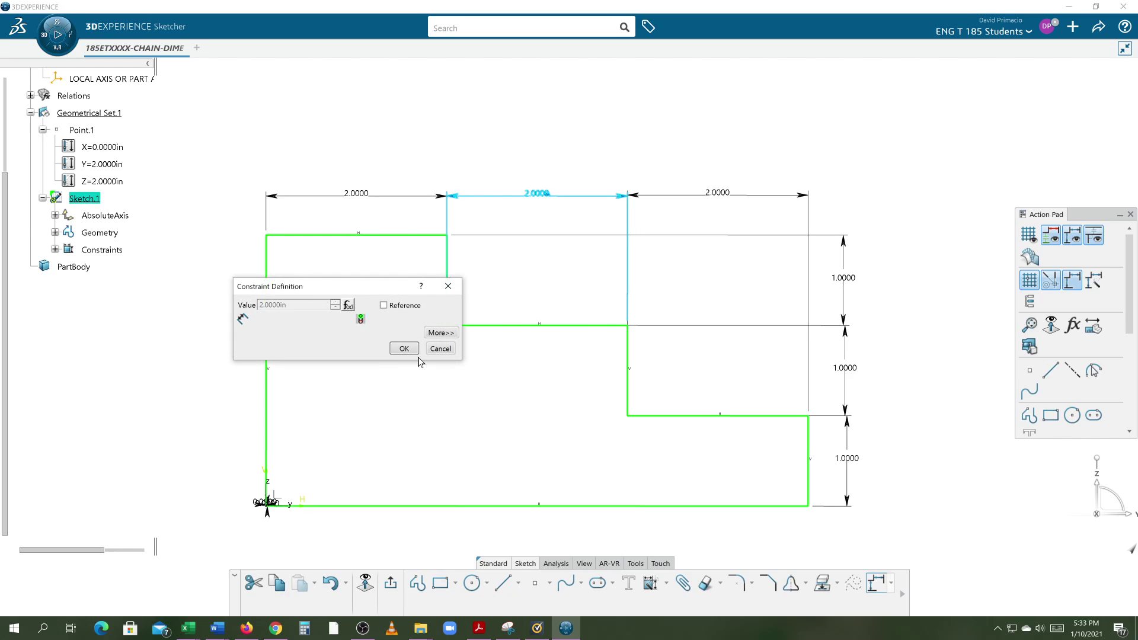
click(438, 349)
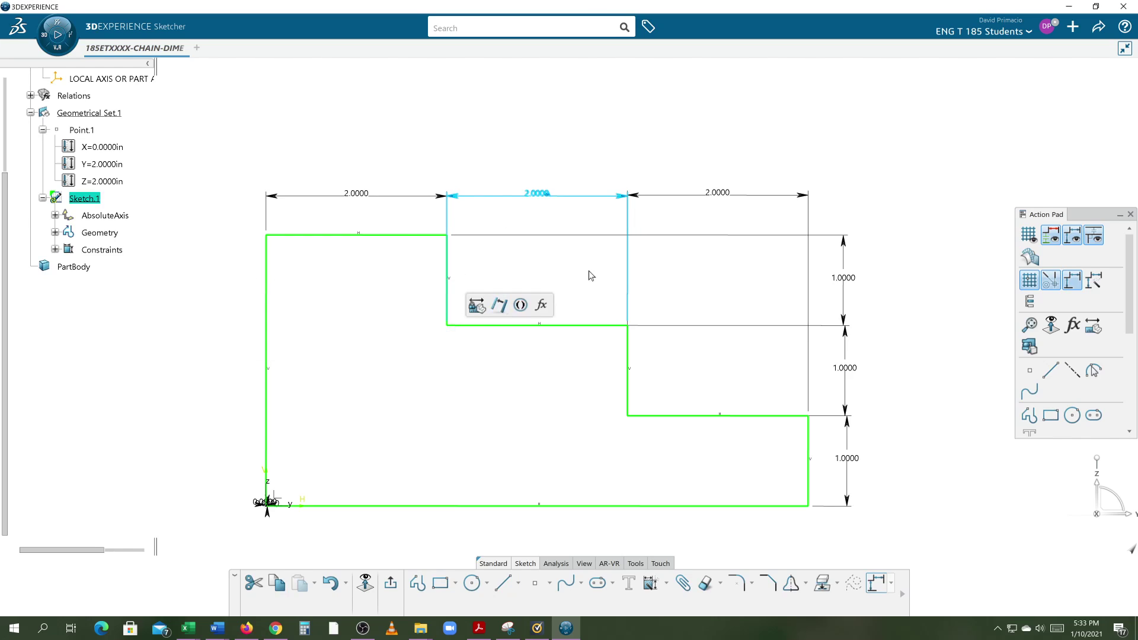
- Link the right width dimension to the first width with a formula
double_click(718, 196)
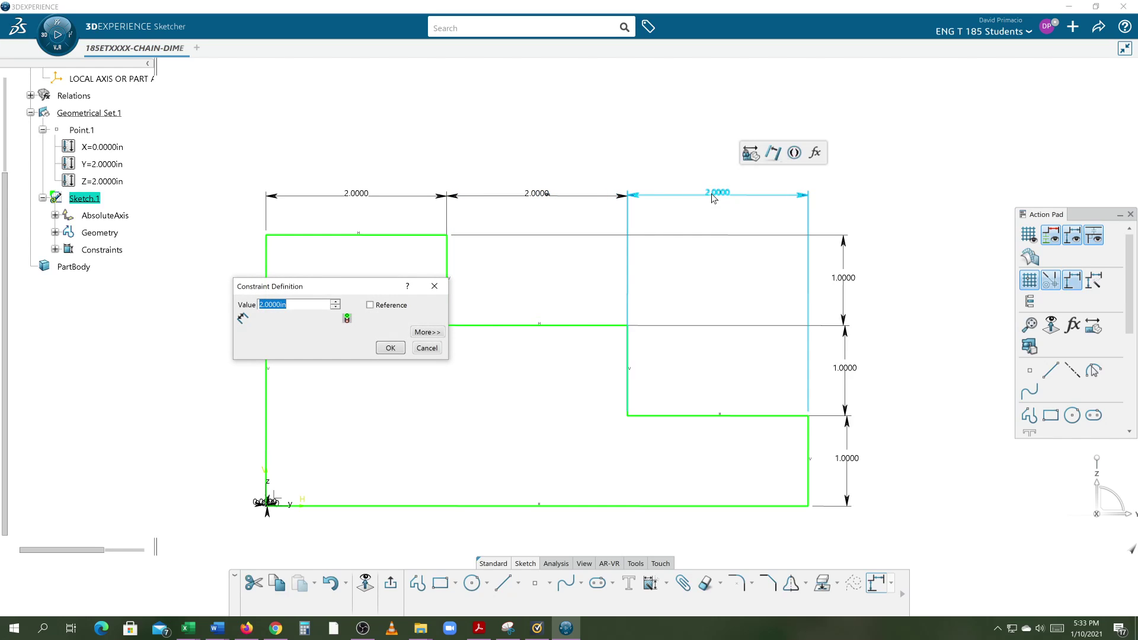
text(3)
key(Return)
click(717, 259)
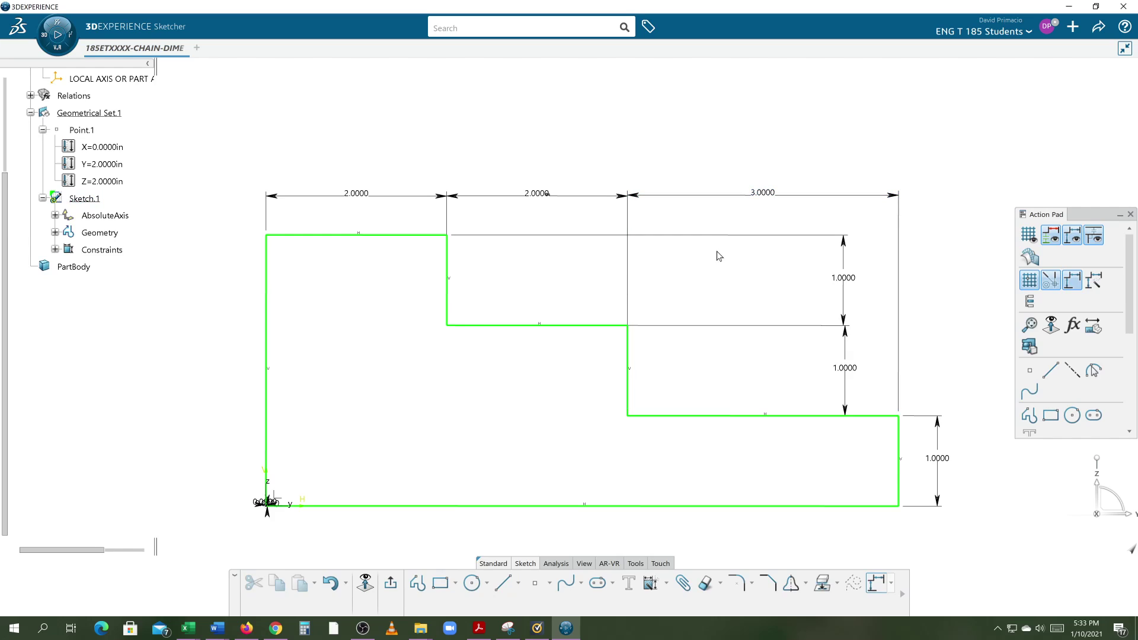
double_click(760, 195)
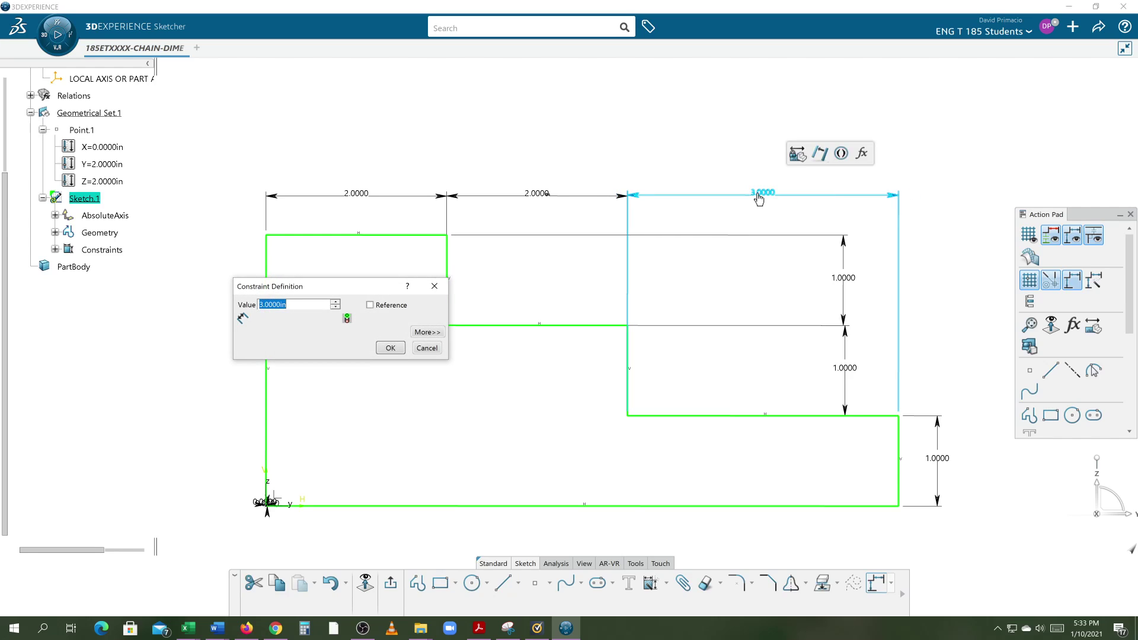
text(=)
click(366, 197)
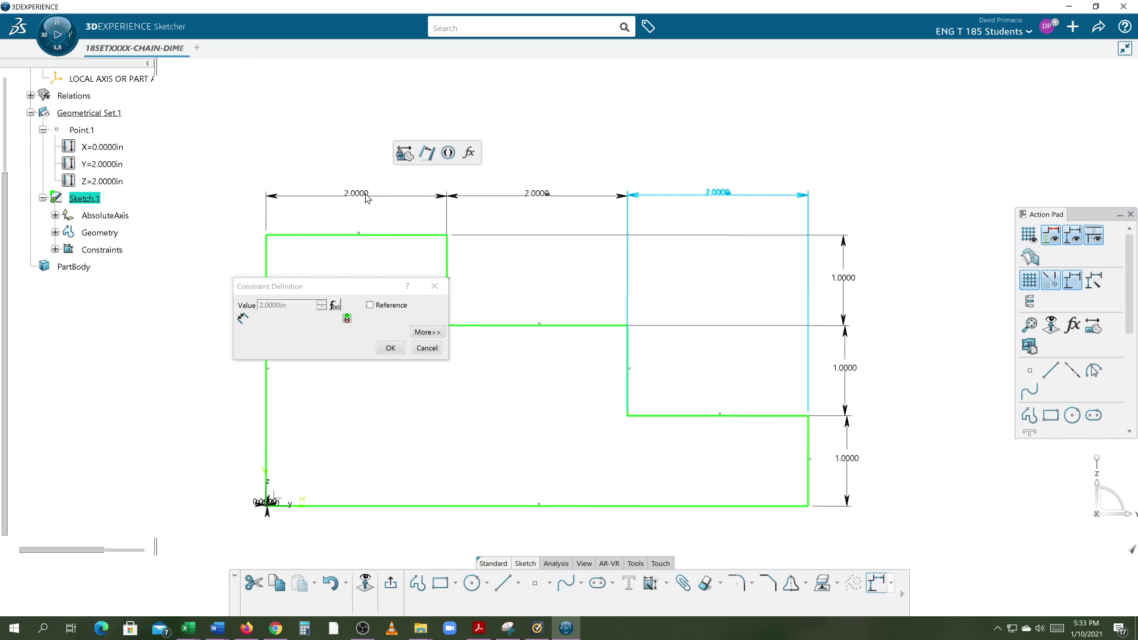
click(391, 348)
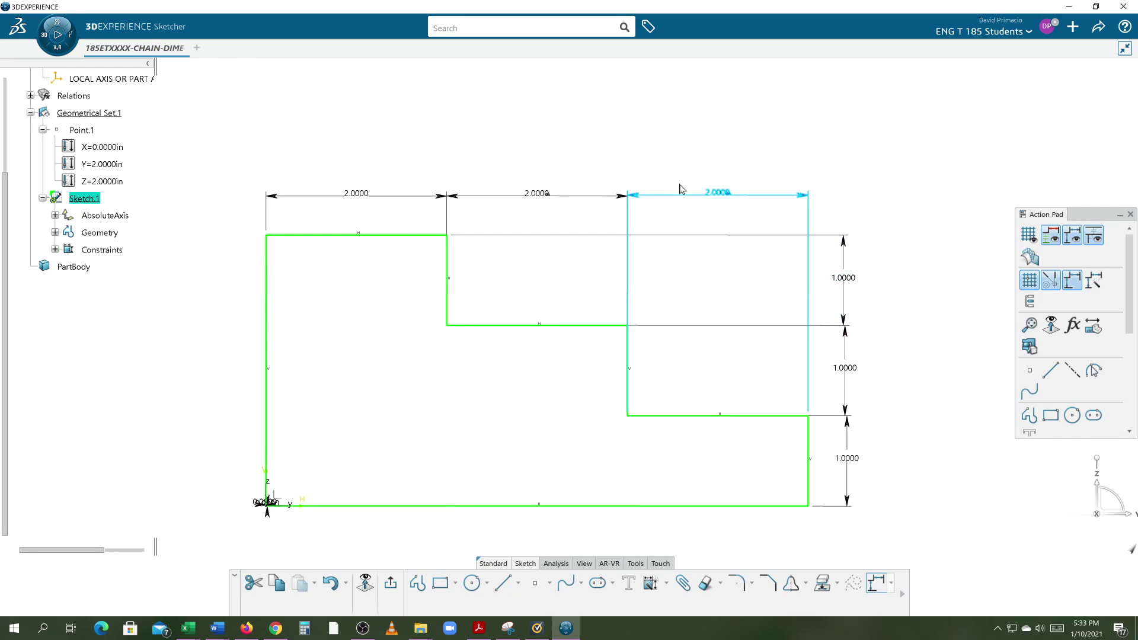
- Test the links by setting the first width to 3, then undo back to 2.0000
click(538, 196)
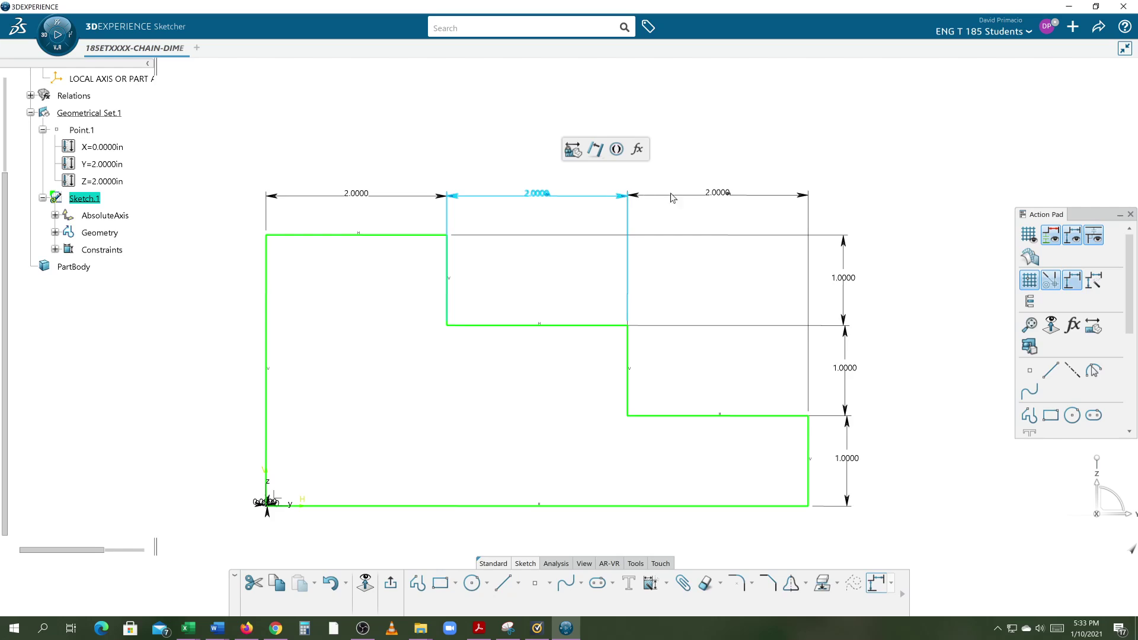
click(710, 199)
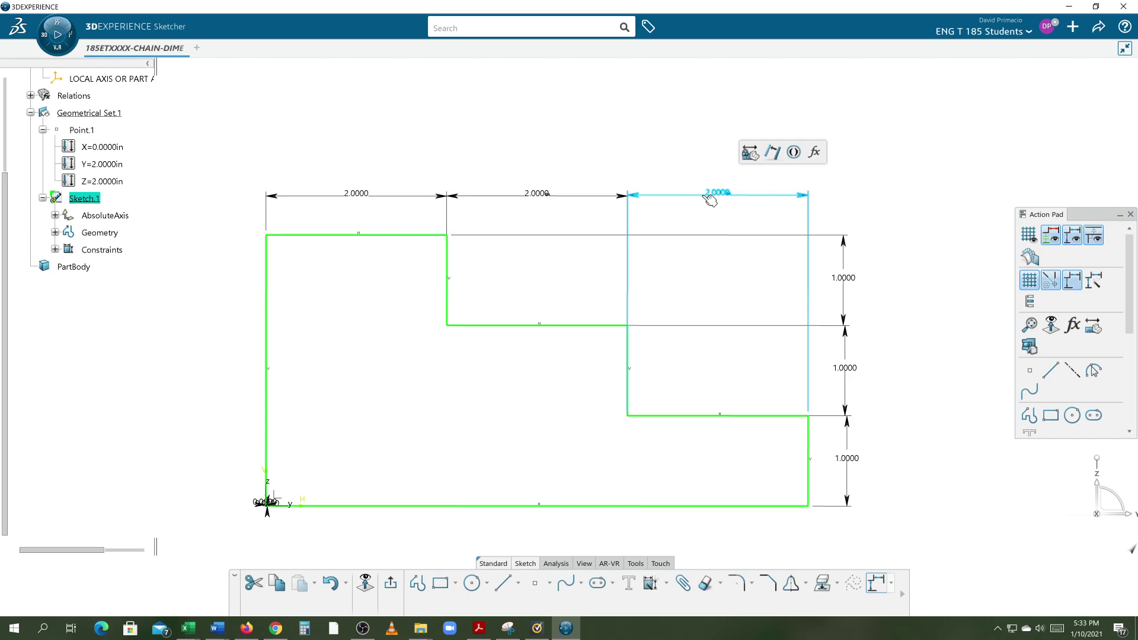
double_click(357, 194)
key(Return)
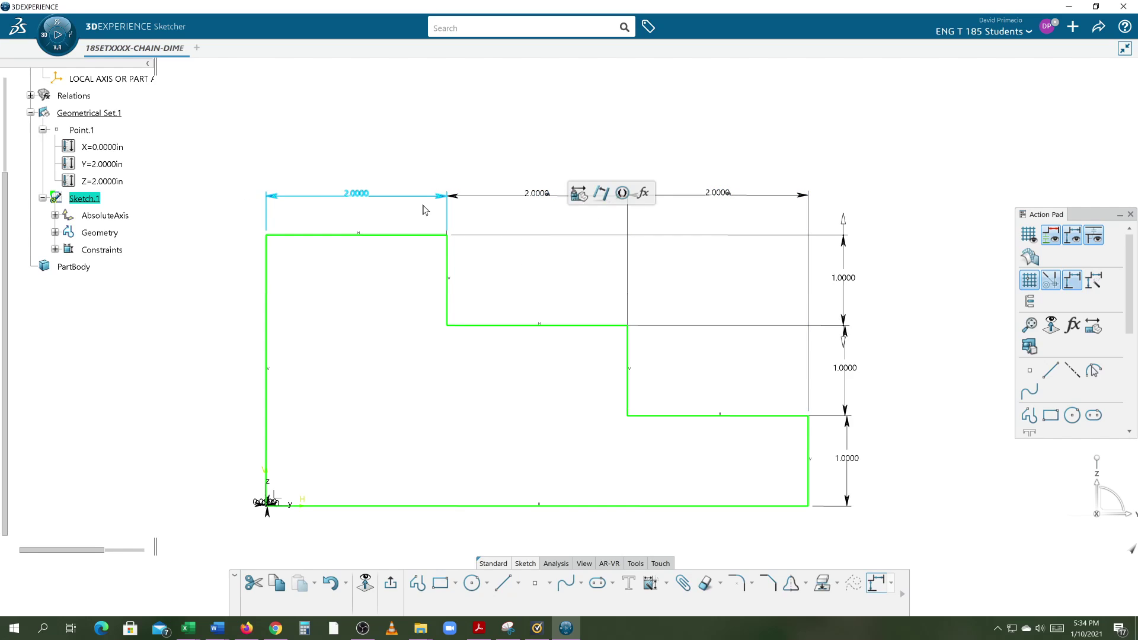
double_click(366, 196)
text(3)
key(Return)
scroll(419, 376, down, 5)
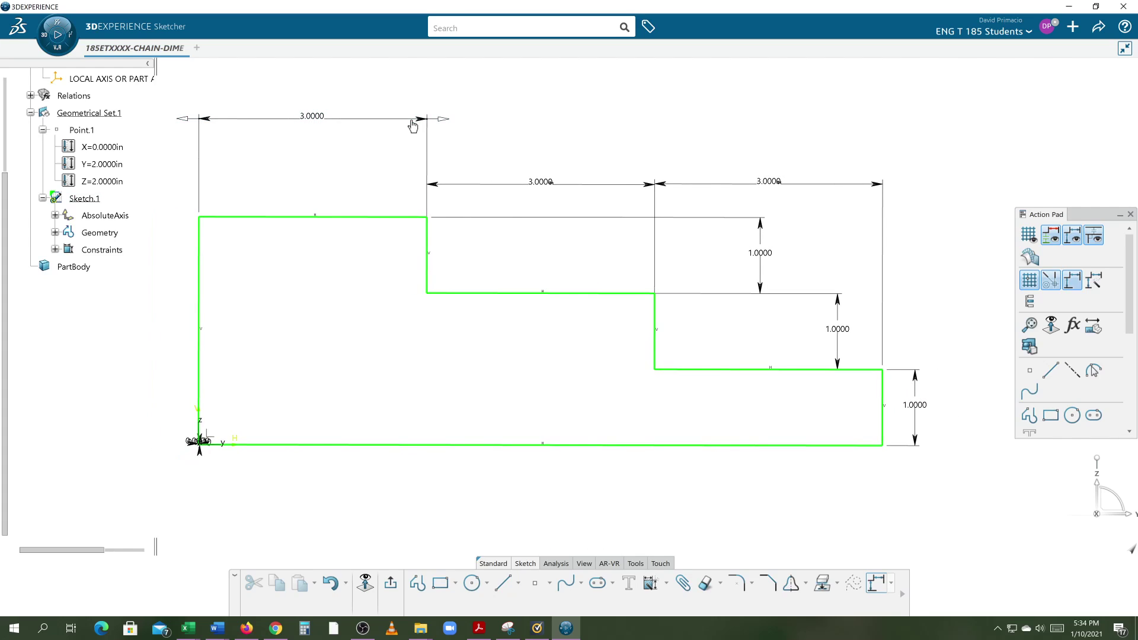
click(378, 202)
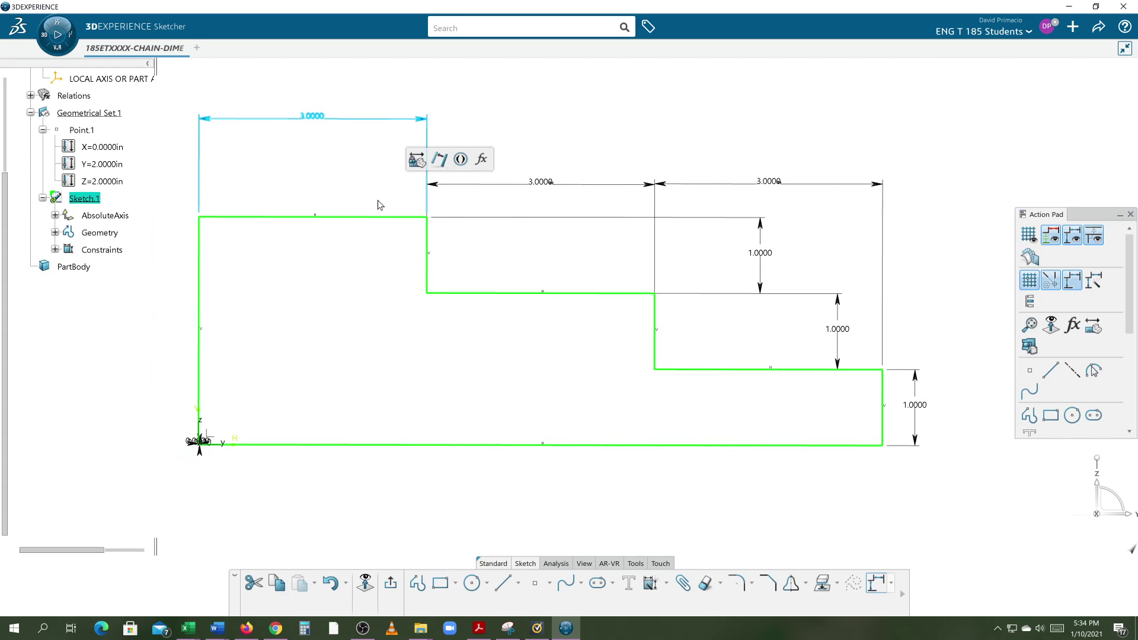
key(ctrl+z)
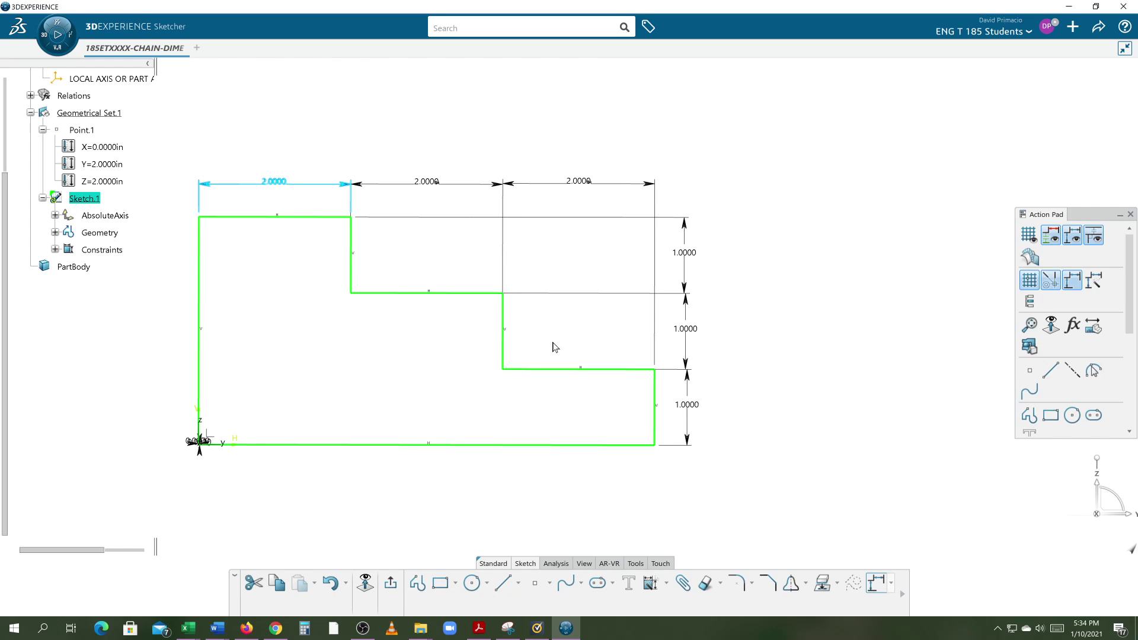
scroll(544, 322, up, 3)
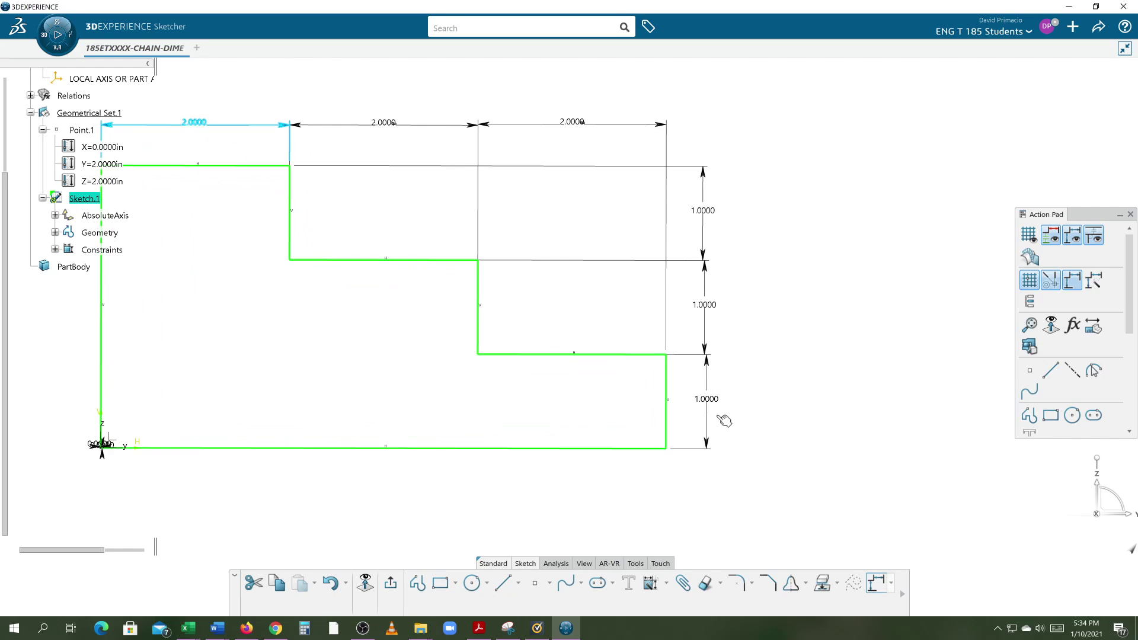
- Link the middle 1.0000 rise to the bottom rise with a formula
double_click(703, 314)
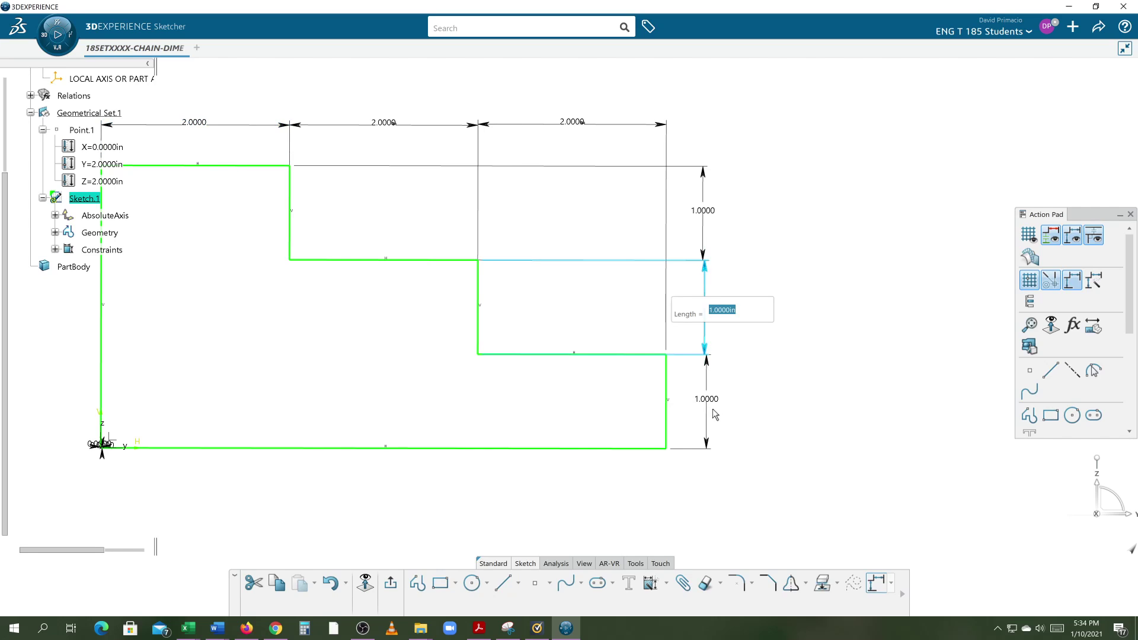
key(Return)
click(685, 493)
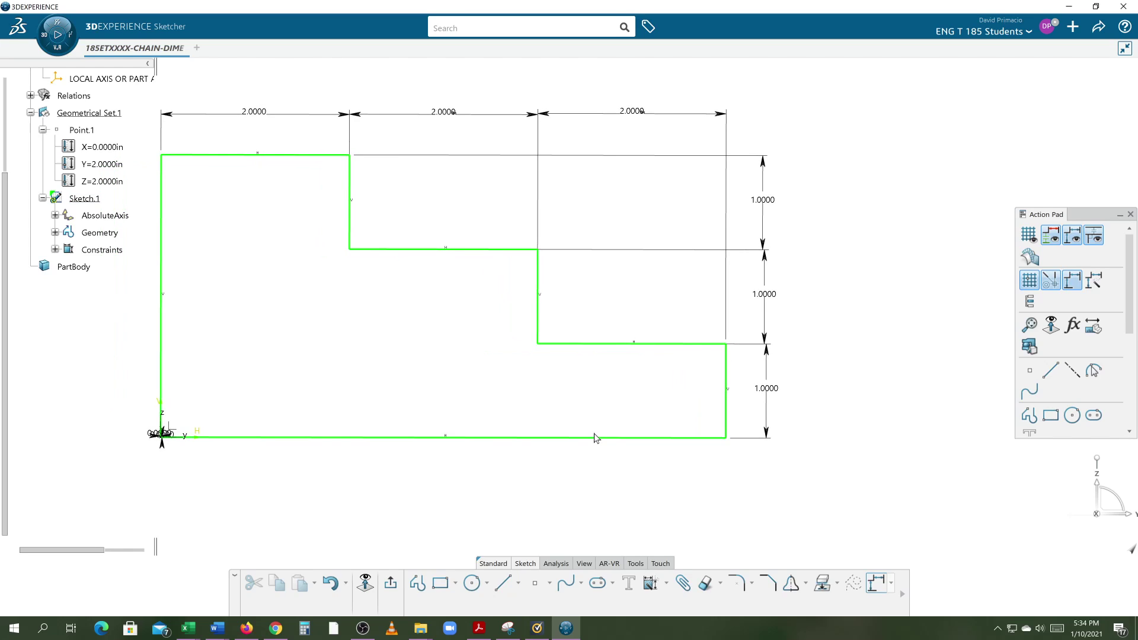
click(778, 389)
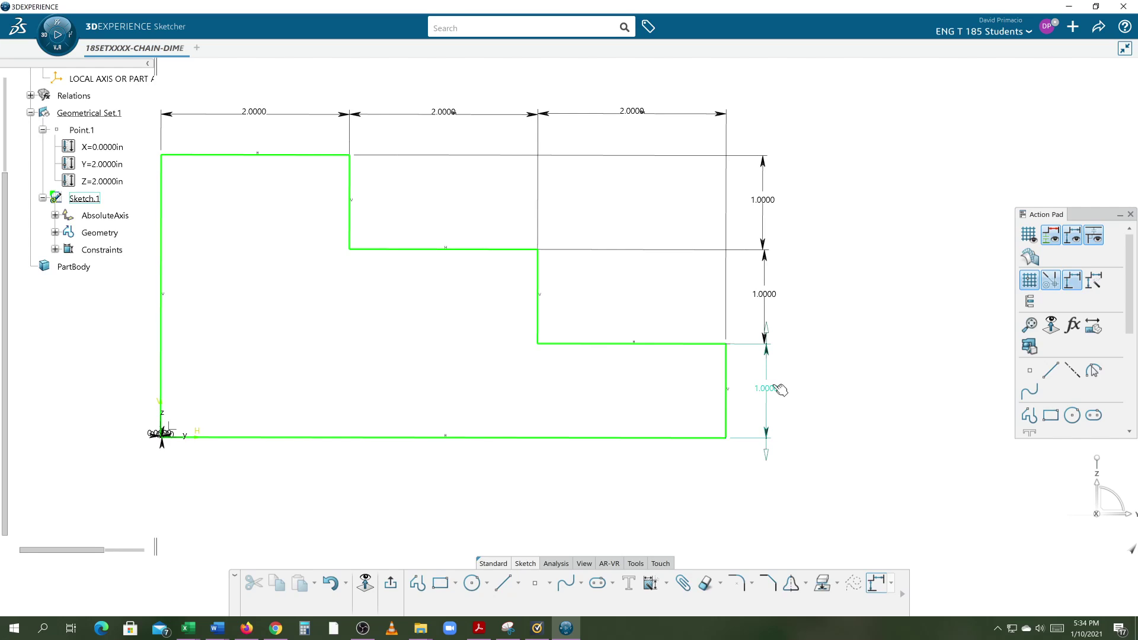
double_click(770, 295)
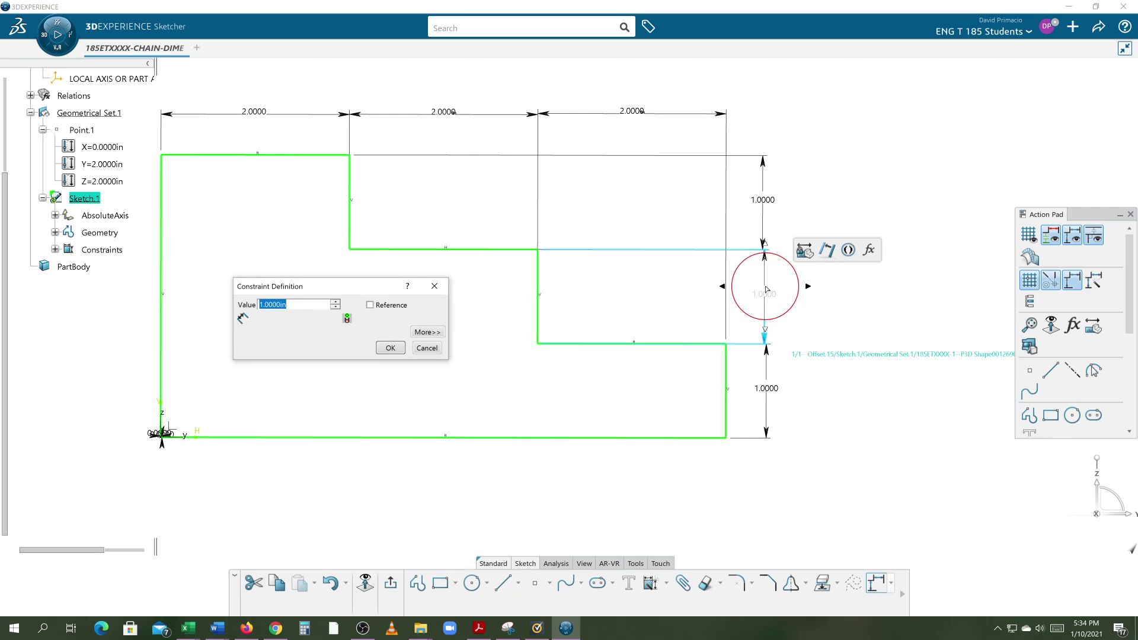
text(=)
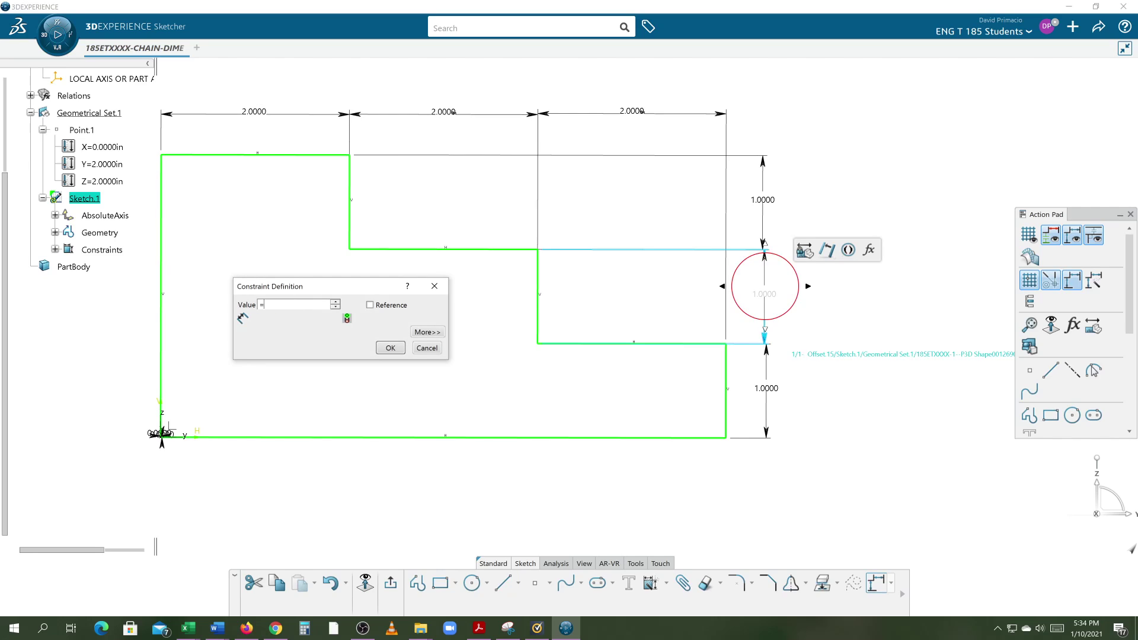
click(765, 394)
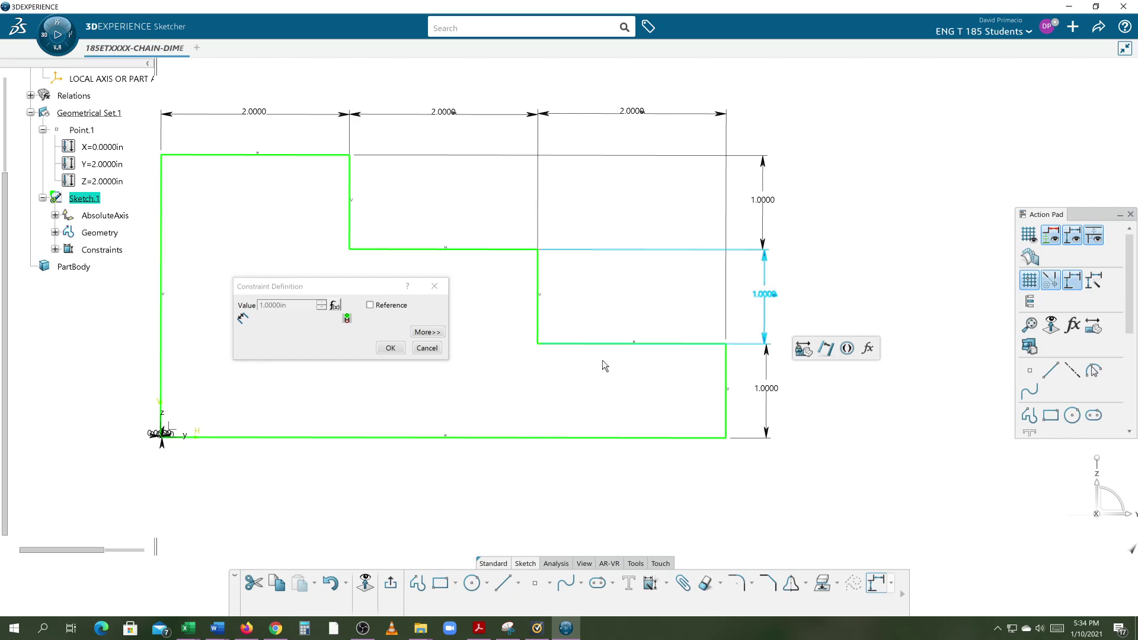
click(390, 348)
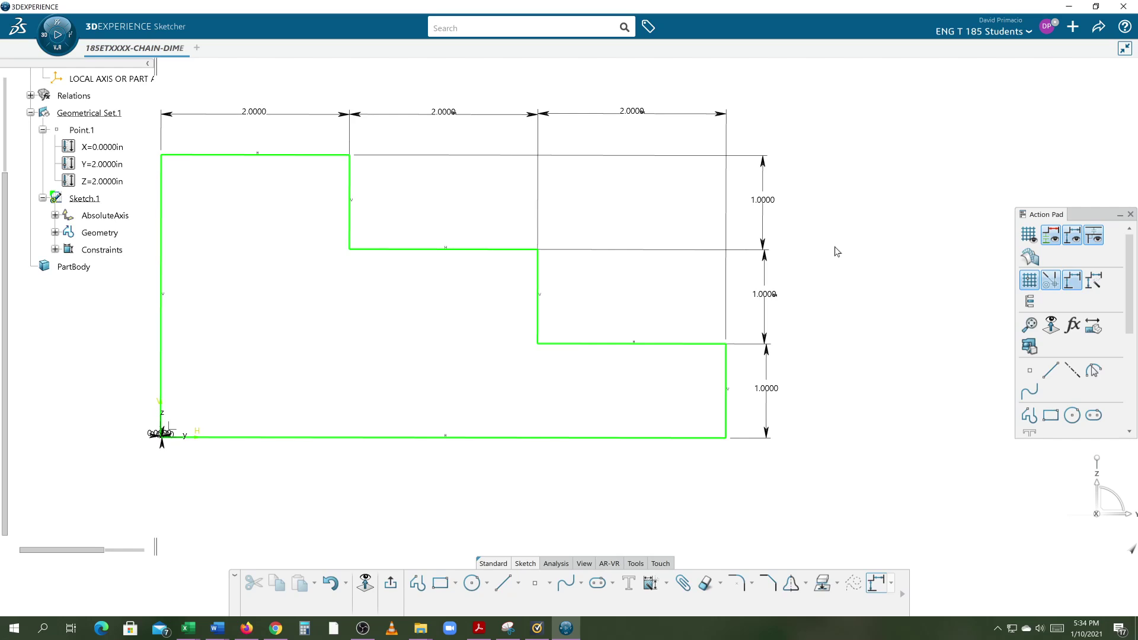
- Link the top 1.0000 rise to the middle rise and recentre the sketch
double_click(774, 204)
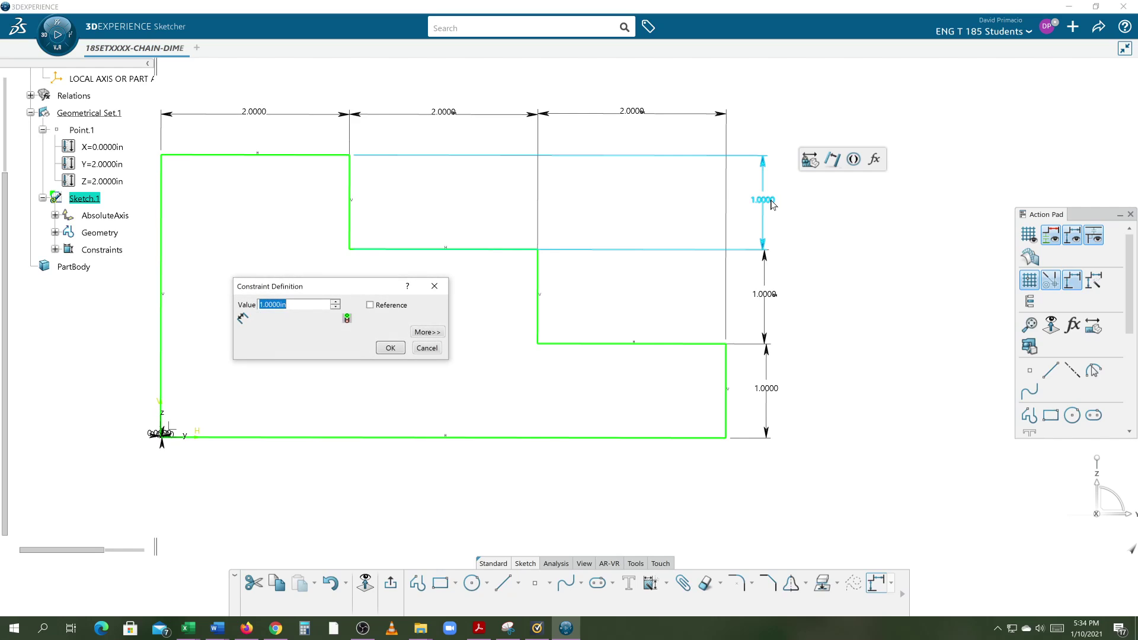
click(763, 296)
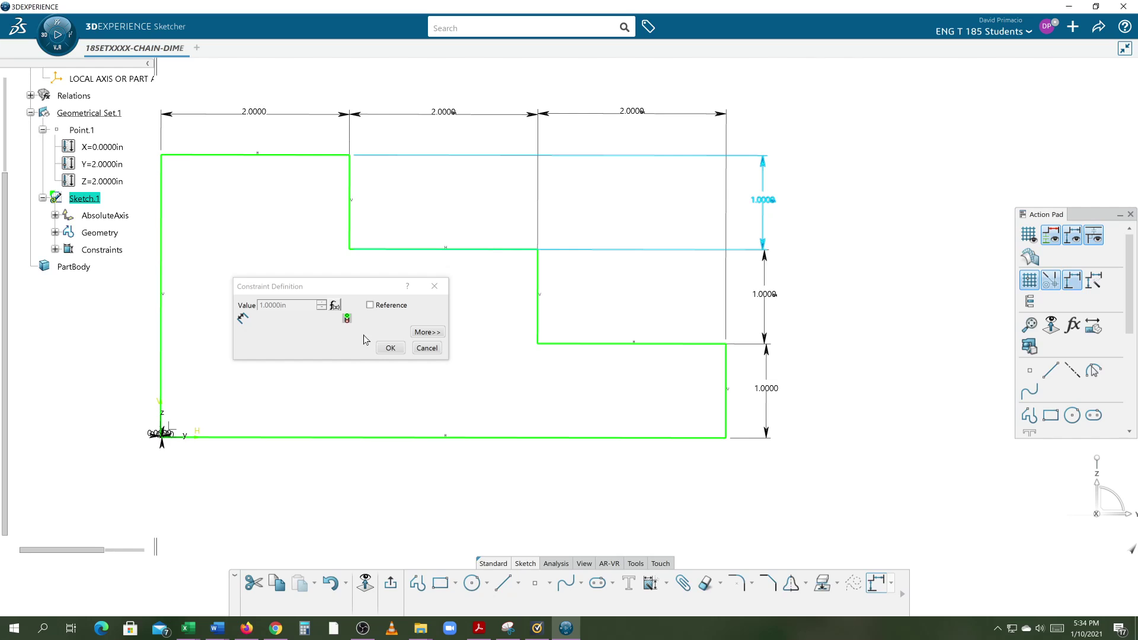
click(390, 349)
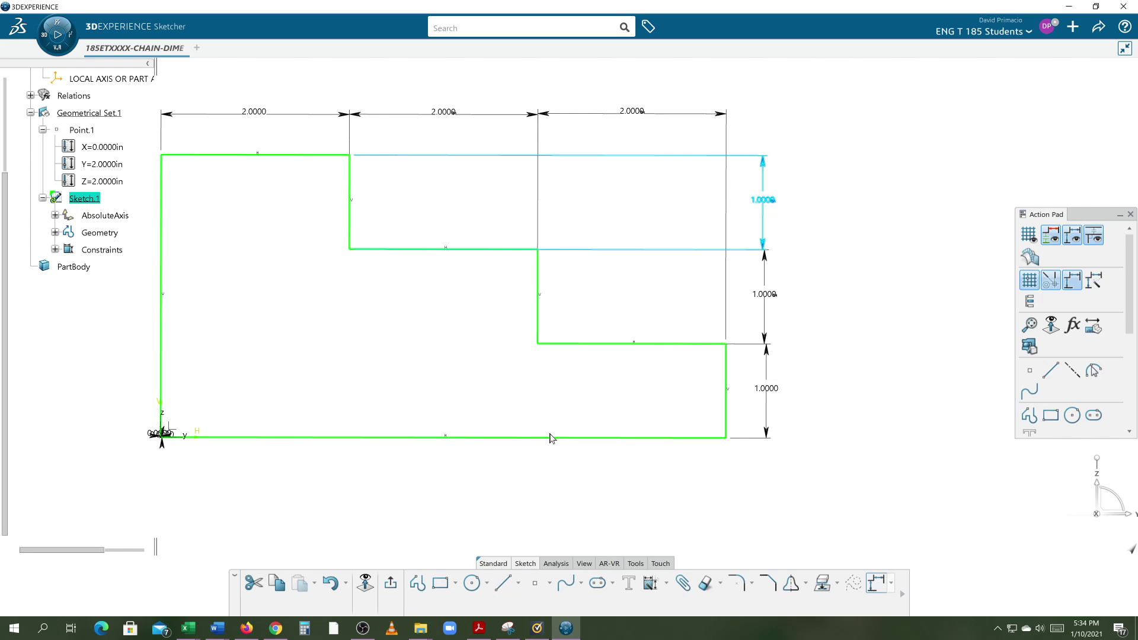
click(570, 490)
middle_drag(484, 483, 561, 494)
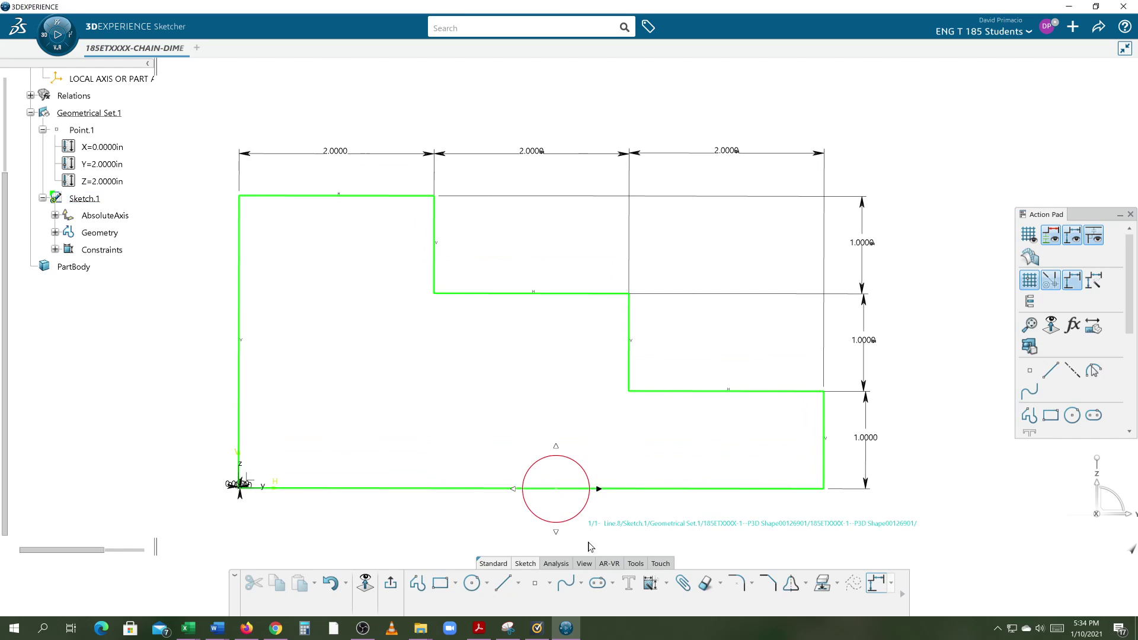
- Read the Canvas Lessons Learned on tolerance build-up, then return to 3DEXPERIENCE
click(246, 626)
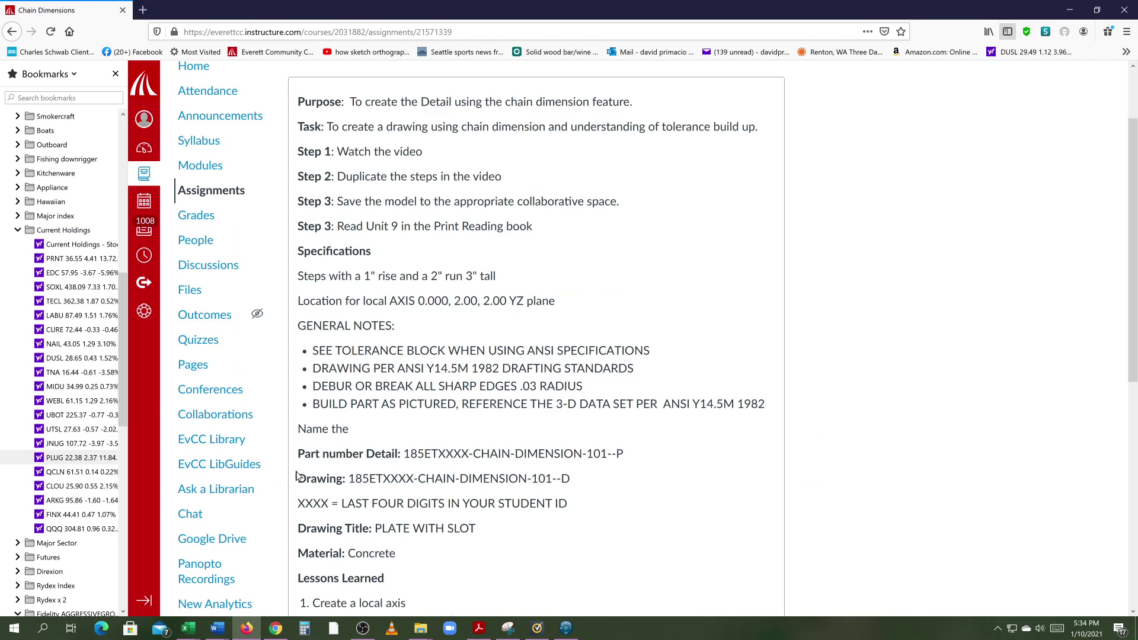
scroll(449, 467, down, 5)
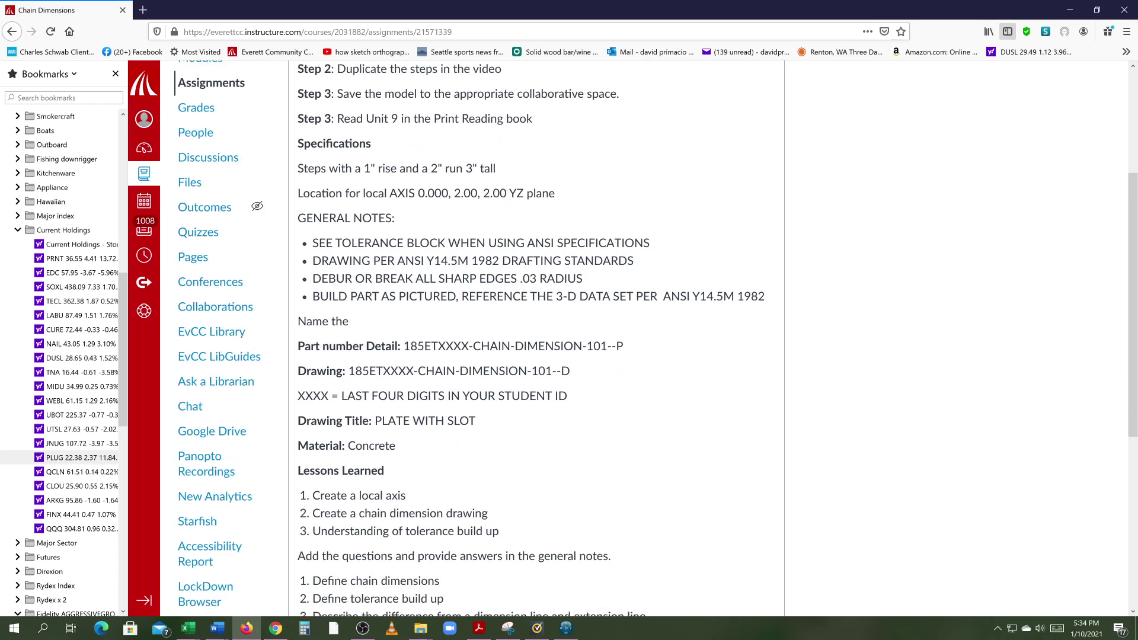
drag(500, 454, 307, 453)
click(797, 412)
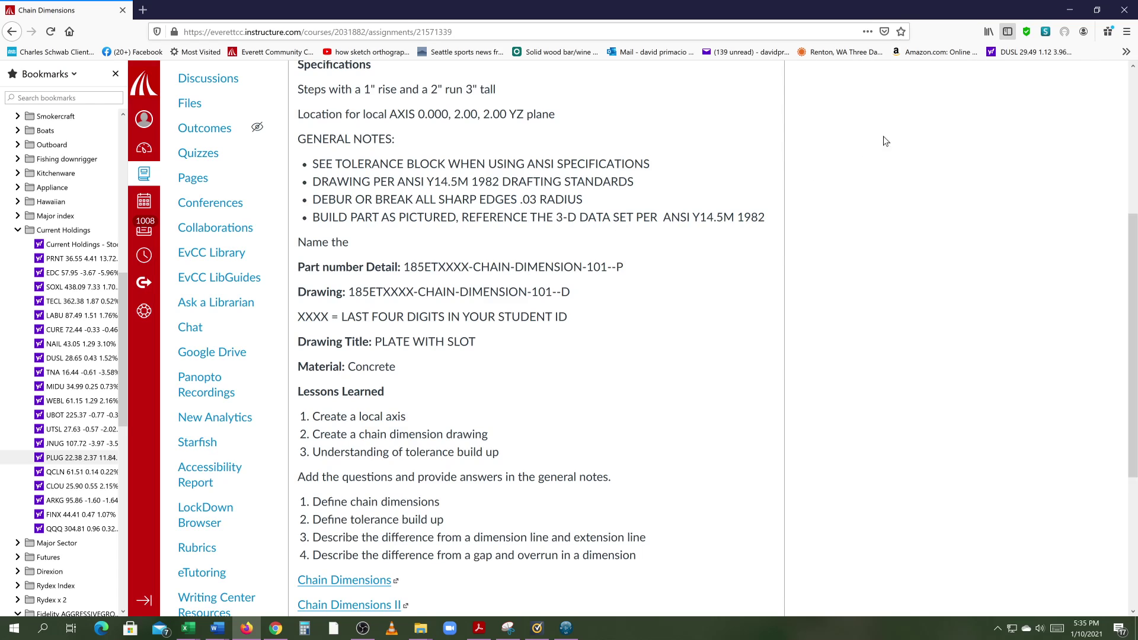
click(1069, 10)
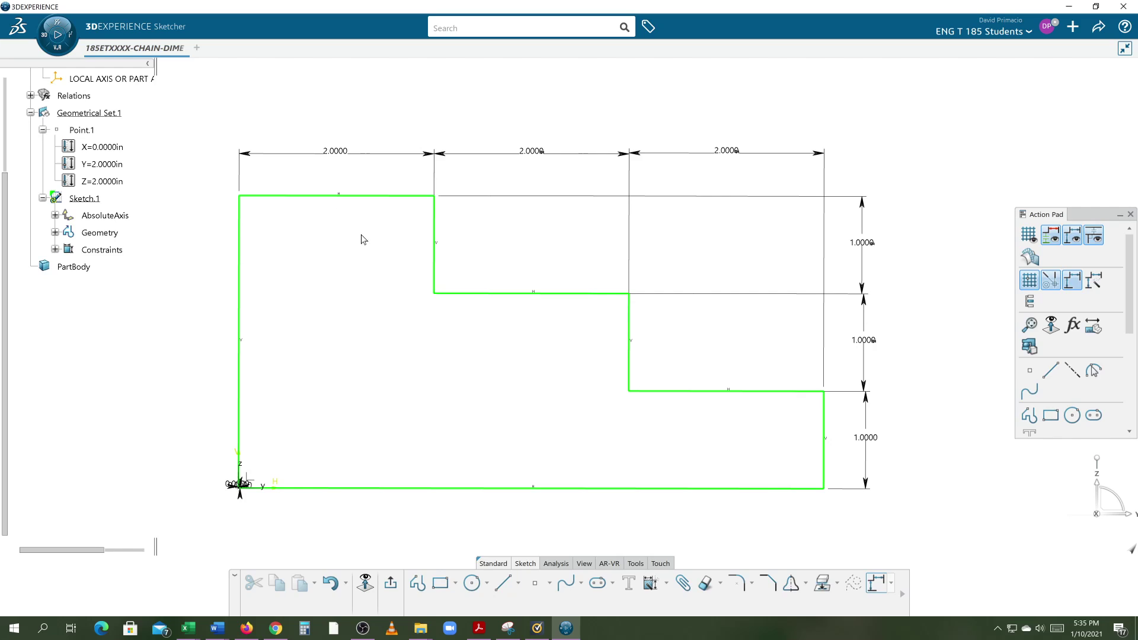
- Pan the staircase sketch into place and open the Constraint types flyout
middle_drag(366, 335, 356, 318)
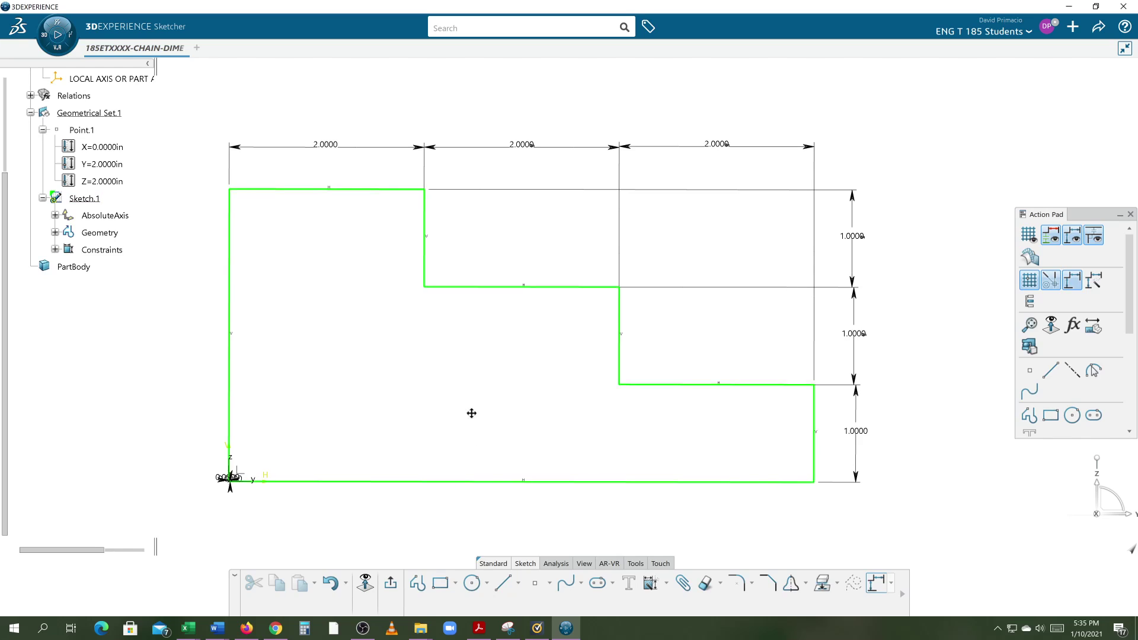
middle_drag(468, 426, 482, 398)
click(667, 586)
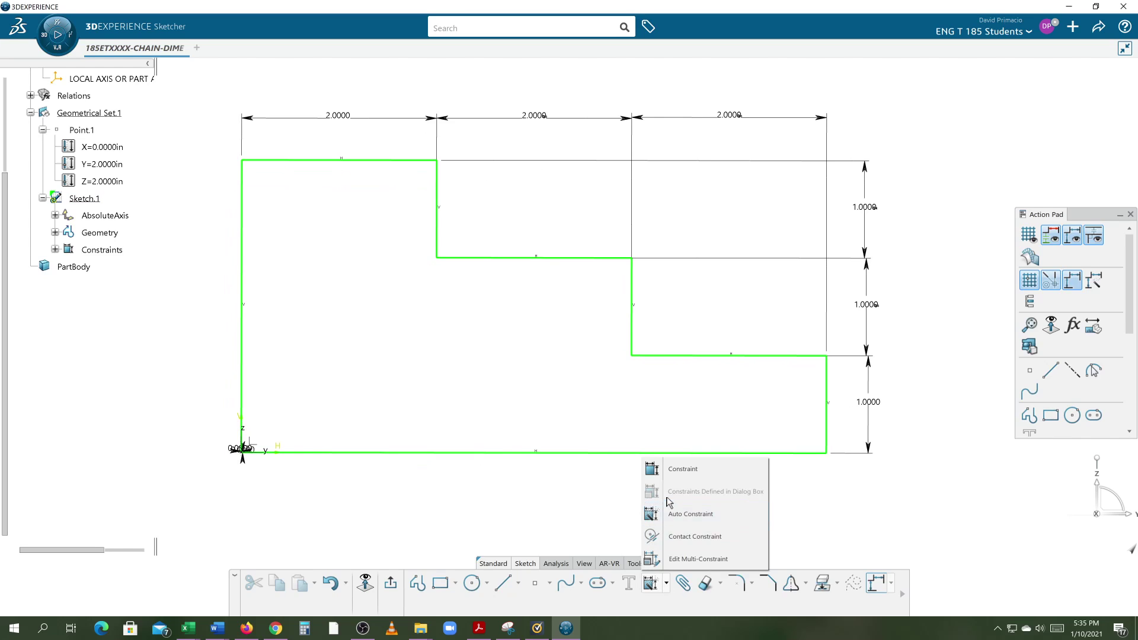
- Dimension the bottom edge with an overall 6.0000 width placed above the chain dimensions
click(675, 475)
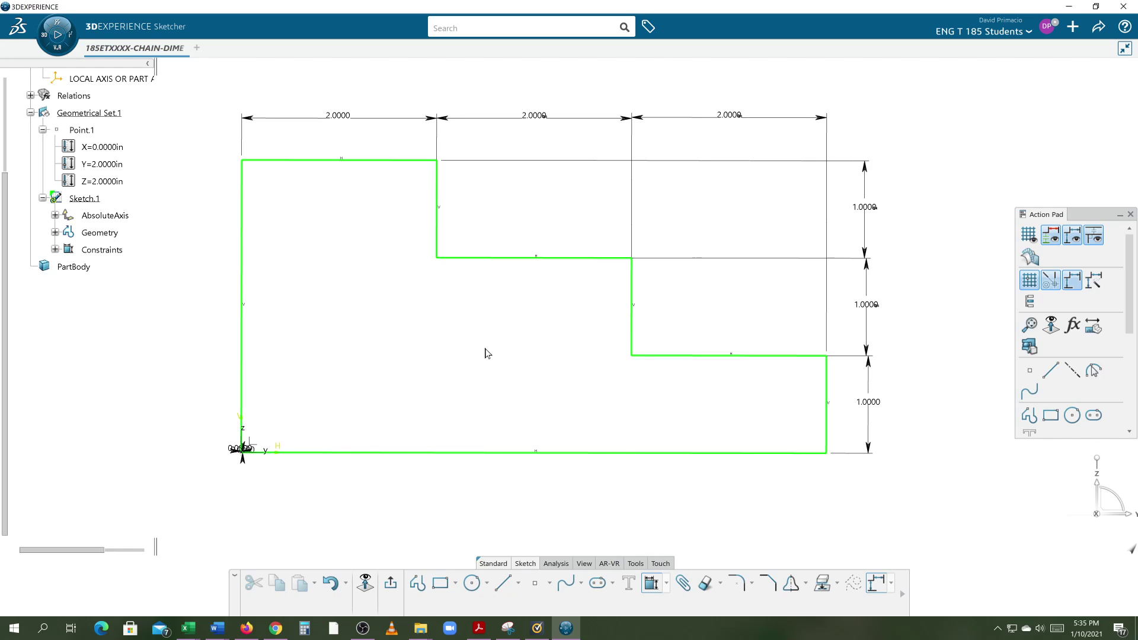
middle_drag(485, 353, 484, 399)
click(471, 503)
click(467, 482)
mouse_move(467, 481)
mouse_down()
mouse_move(488, 144)
mouse_move(495, 116)
mouse_move(517, 111)
mouse_up()
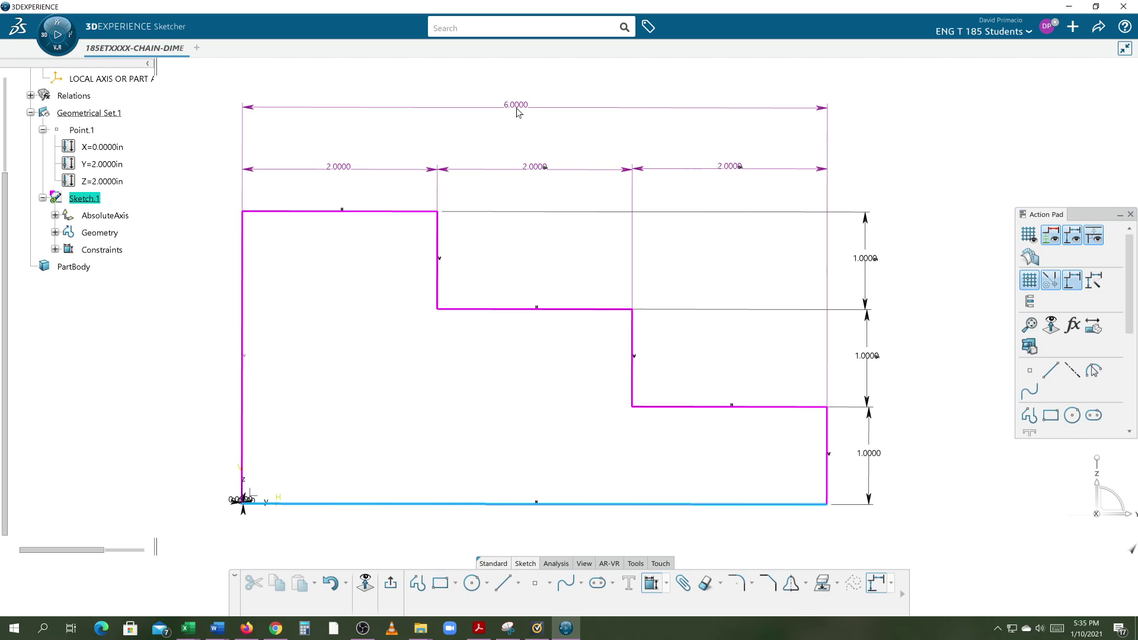
double_click(517, 111)
key(Return)
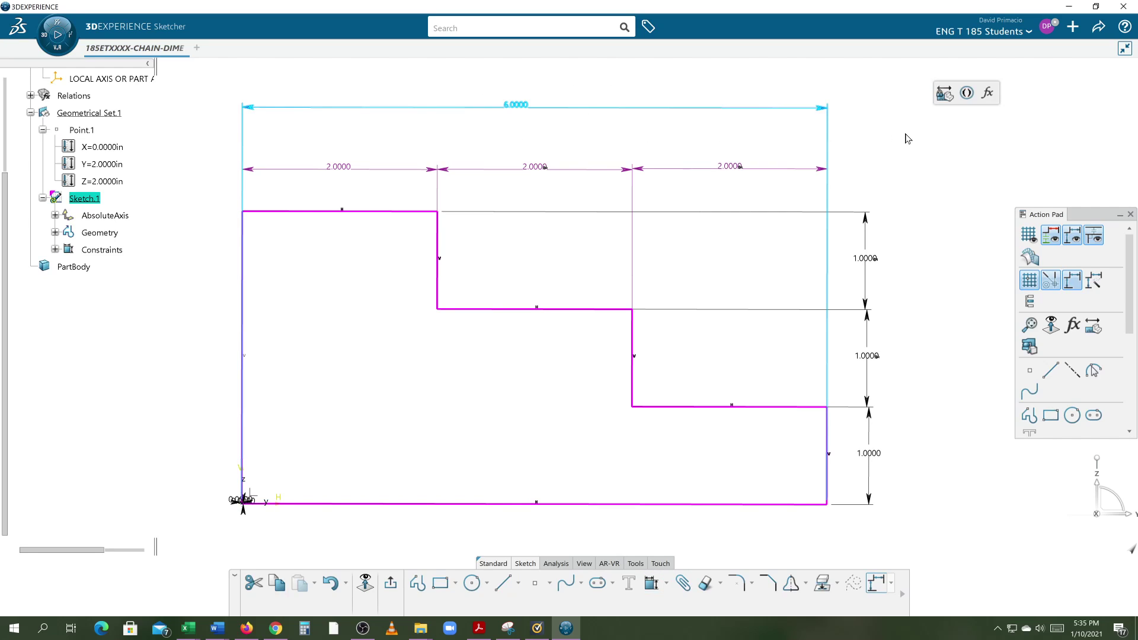
click(905, 139)
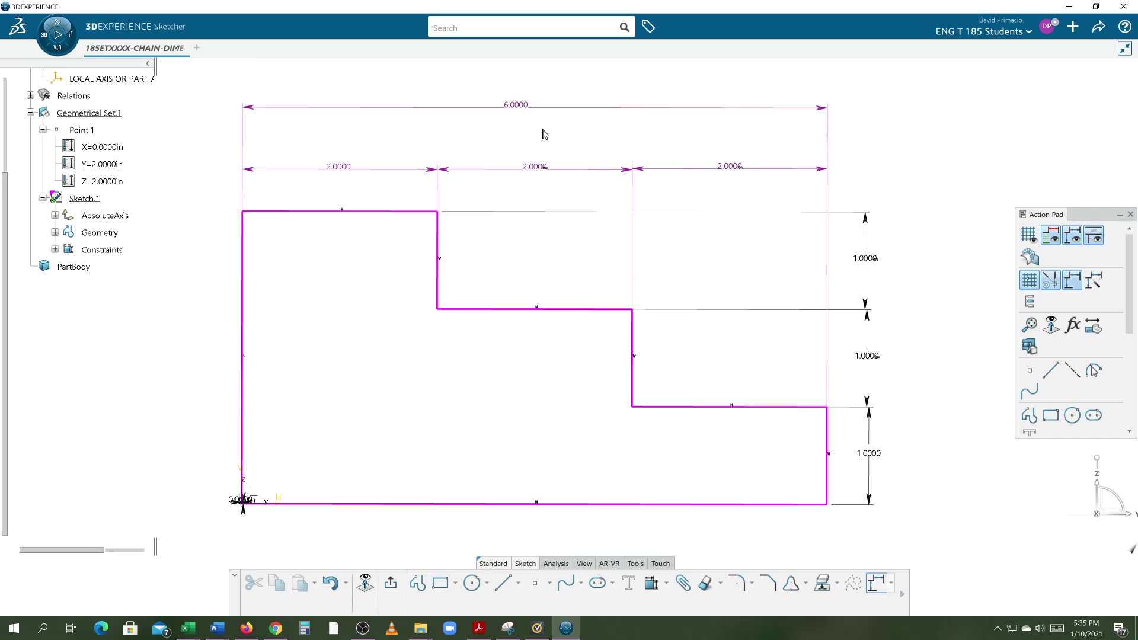
- Dimension the left edge with an overall 3.0000 height left of the profile
click(651, 583)
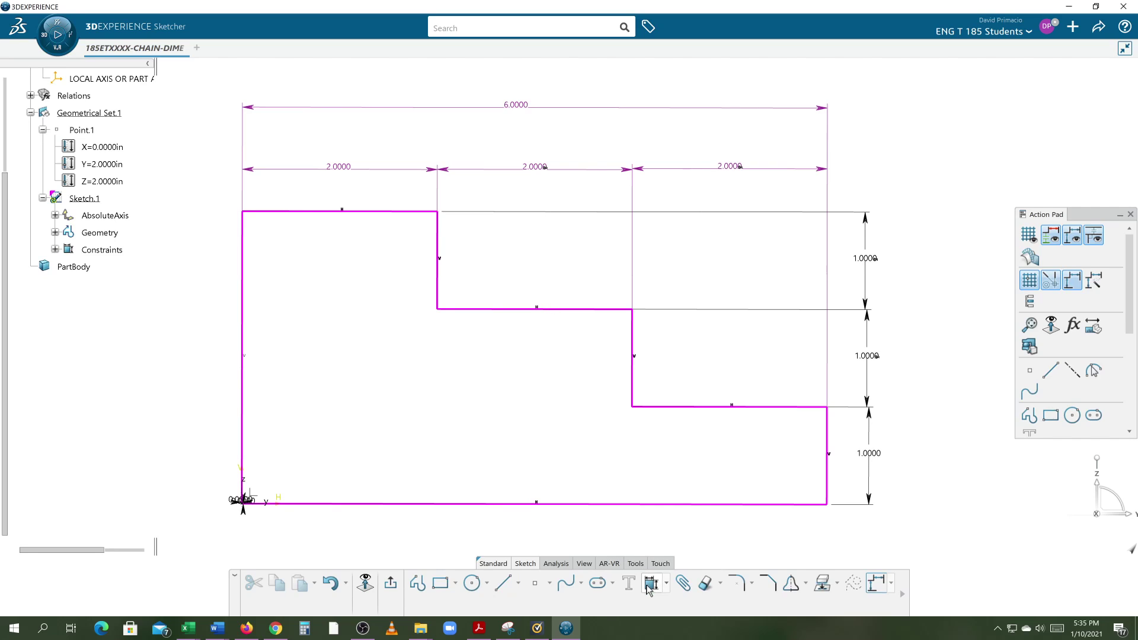
click(241, 332)
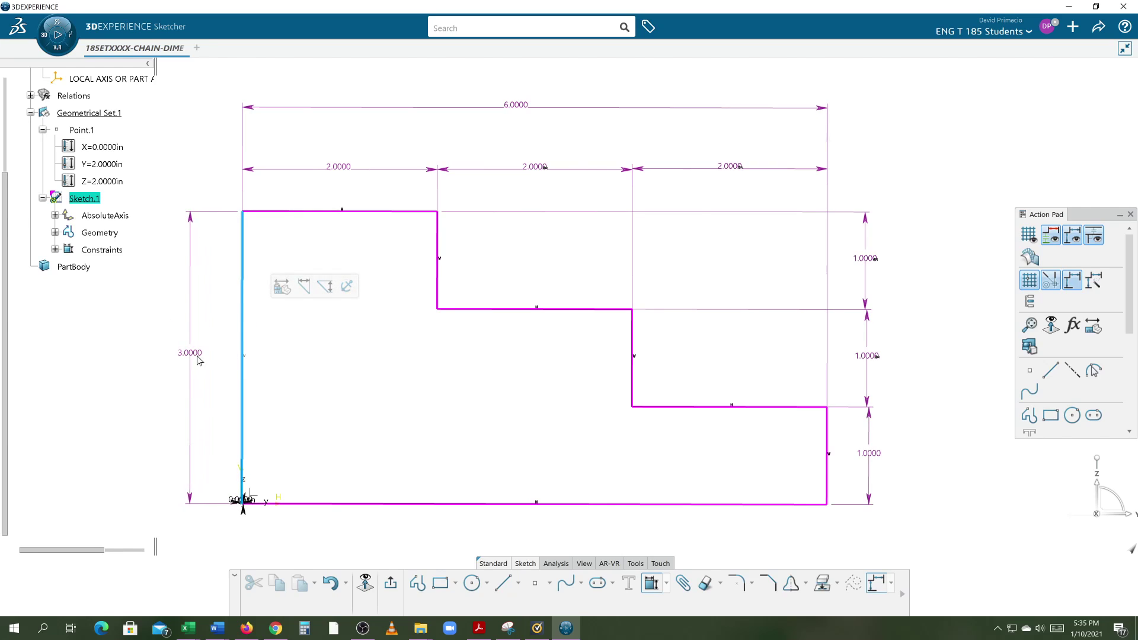
click(191, 357)
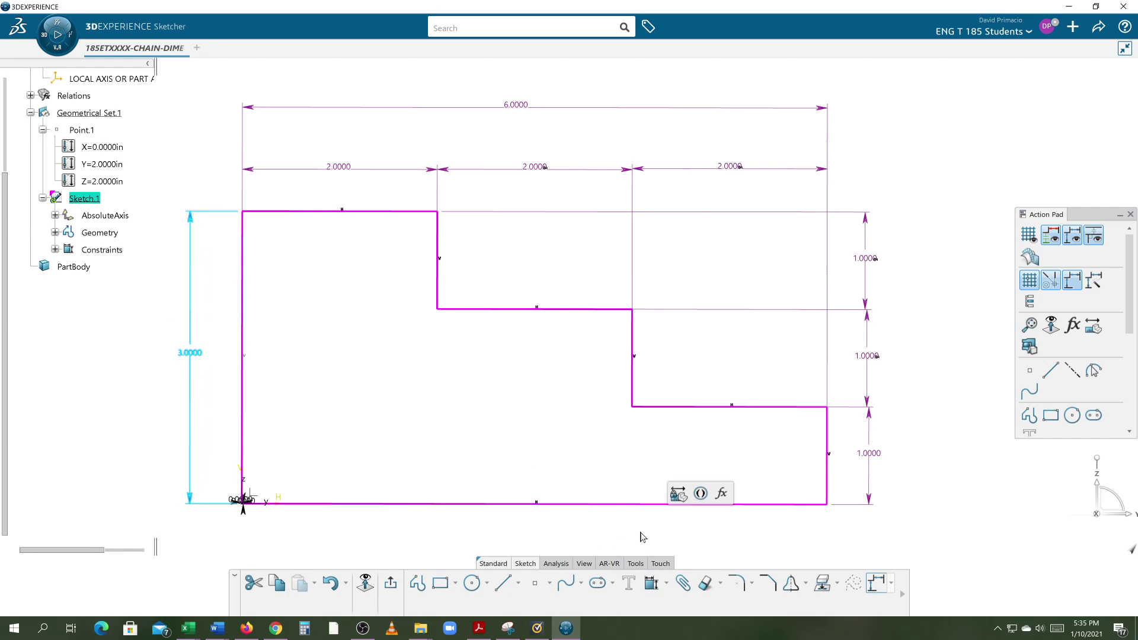
click(607, 432)
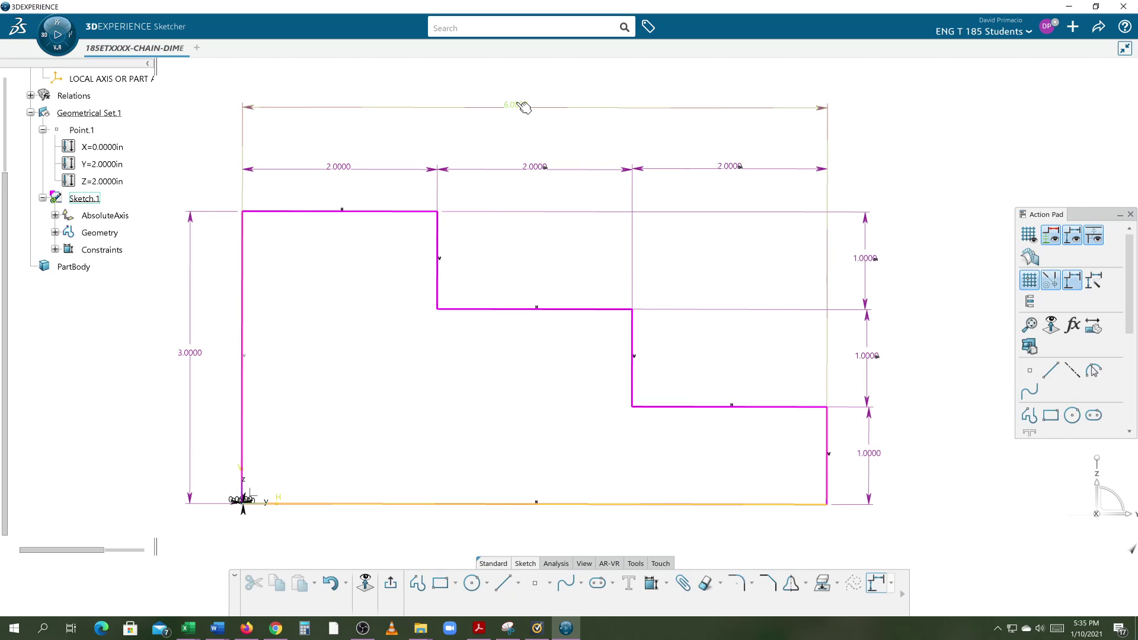
- Change the overall width from 6.0000 to 8 and check the 3.0000 height dimension
double_click(516, 105)
text(8)
key(Return)
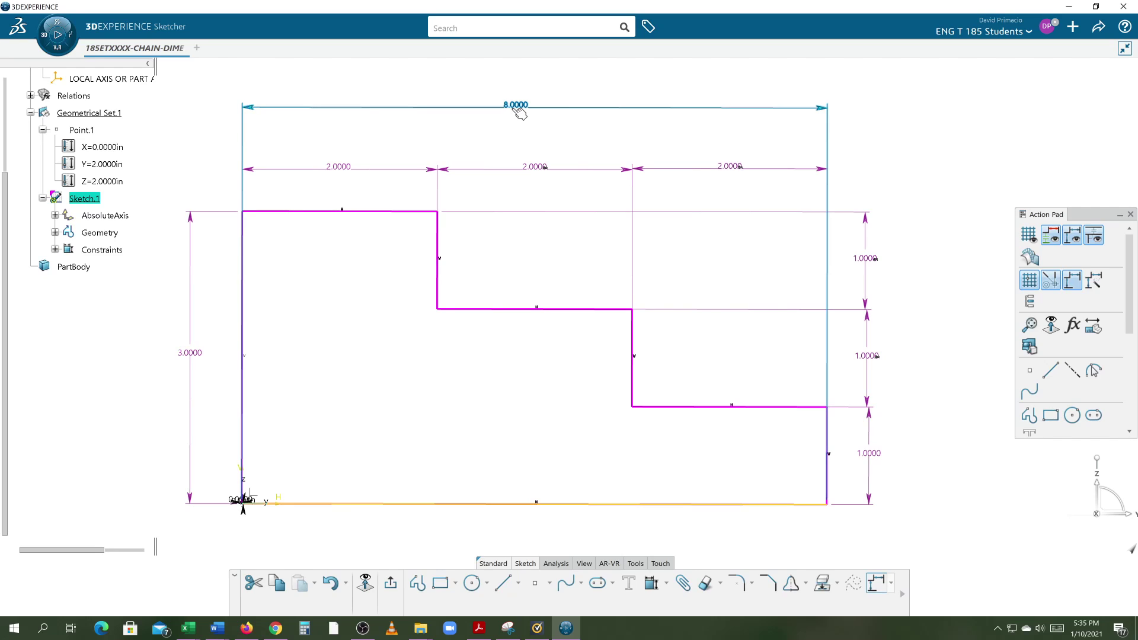
click(598, 148)
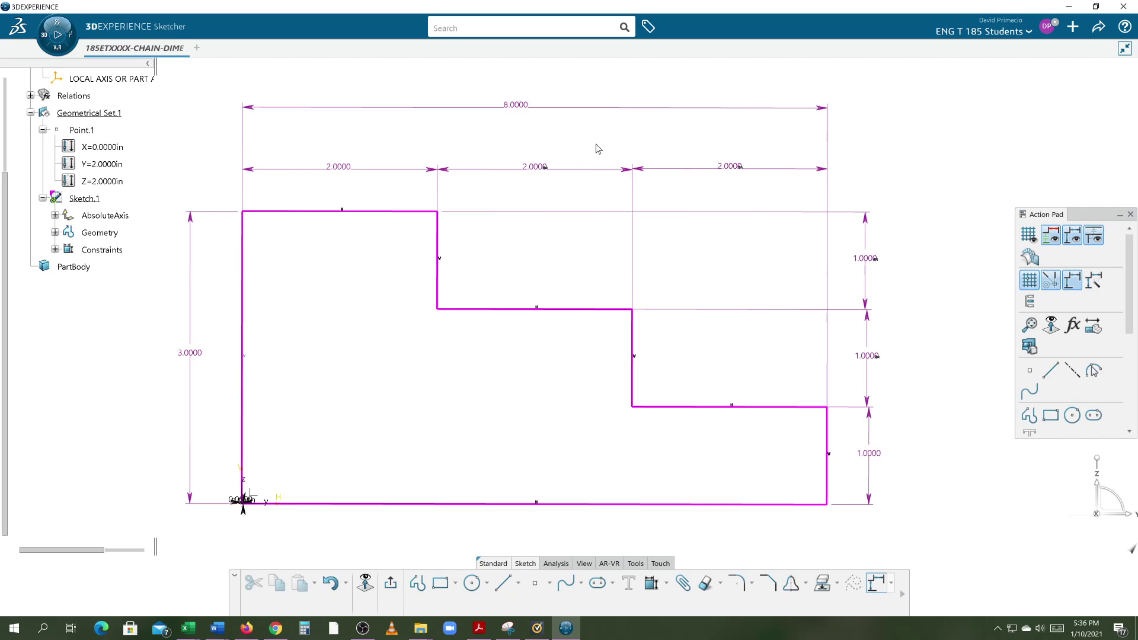
click(189, 361)
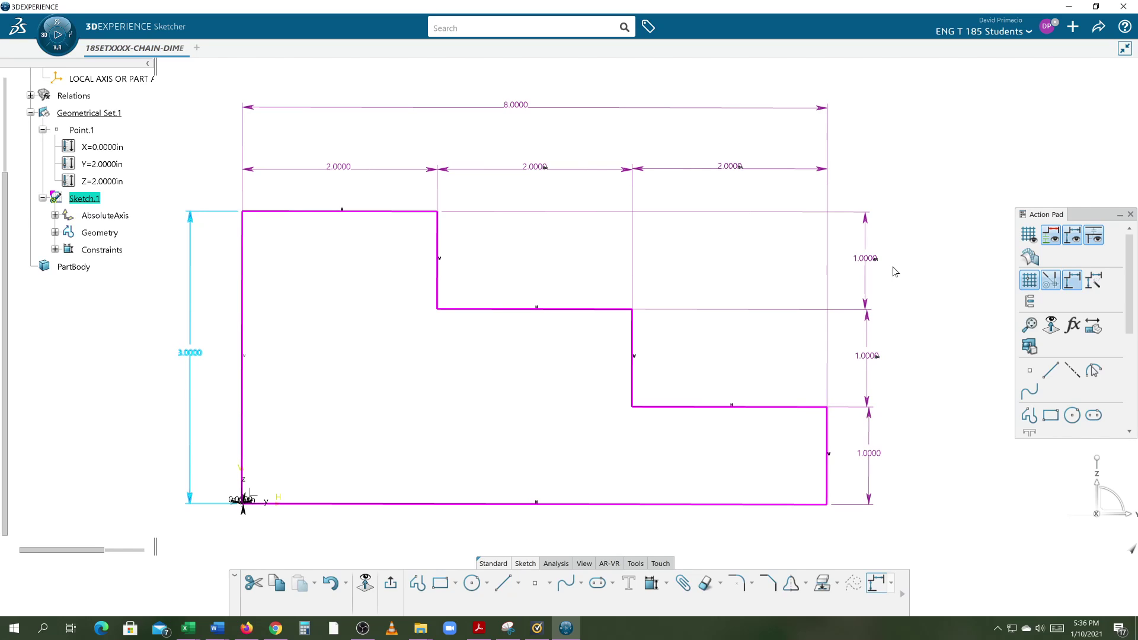
click(935, 268)
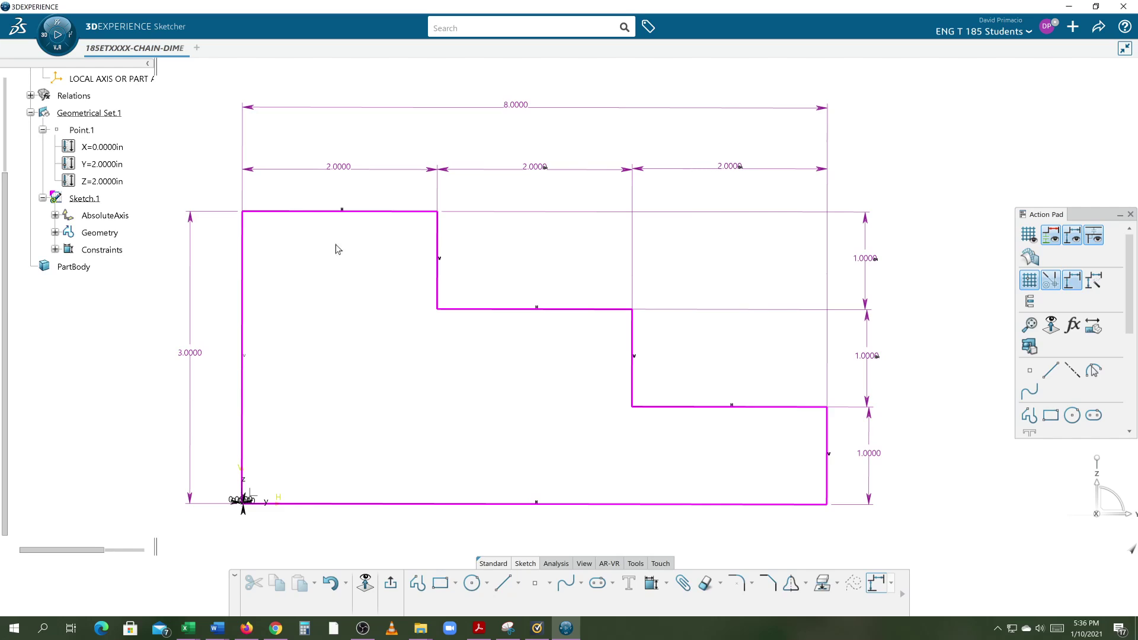
- Mark both the overall width and the 3.0000 overall height as Reference dimensions
double_click(517, 105)
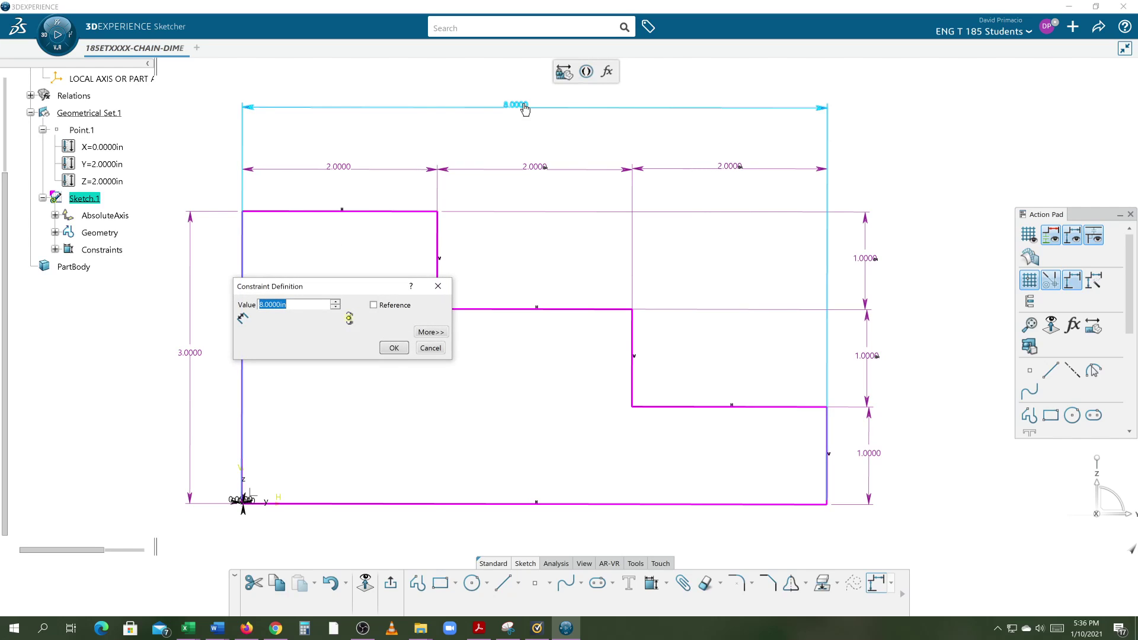
click(374, 305)
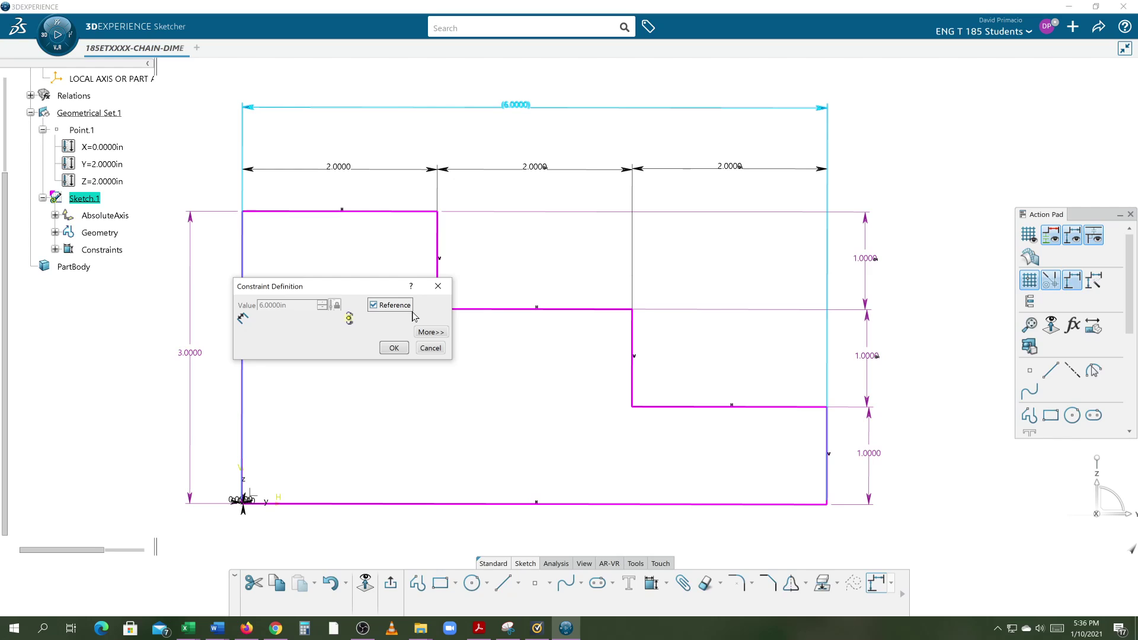
click(394, 347)
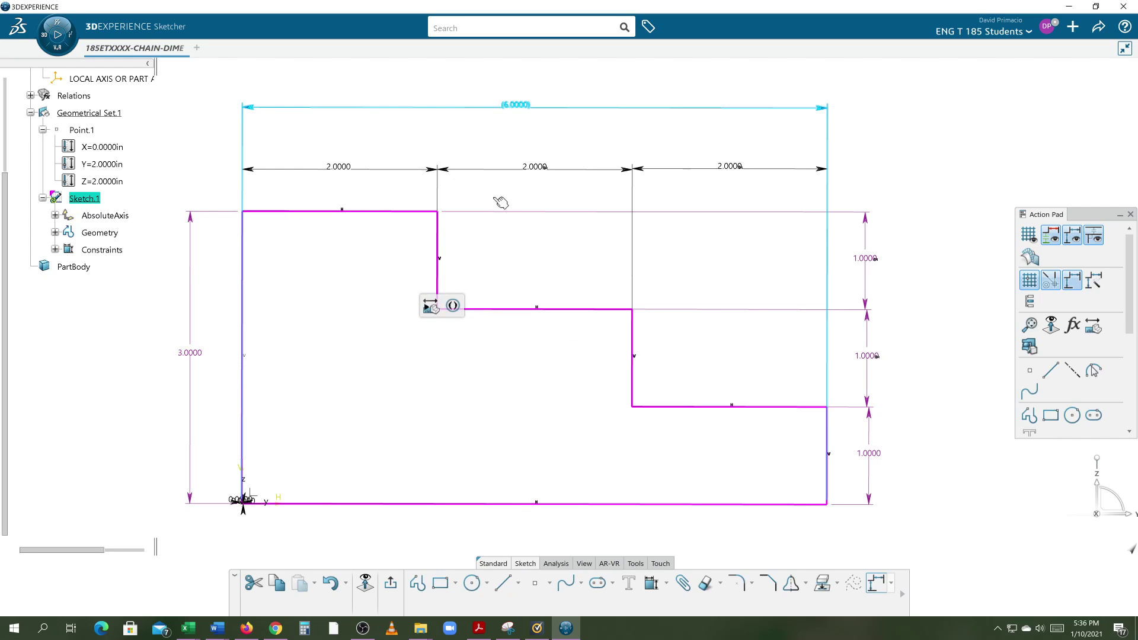
click(484, 145)
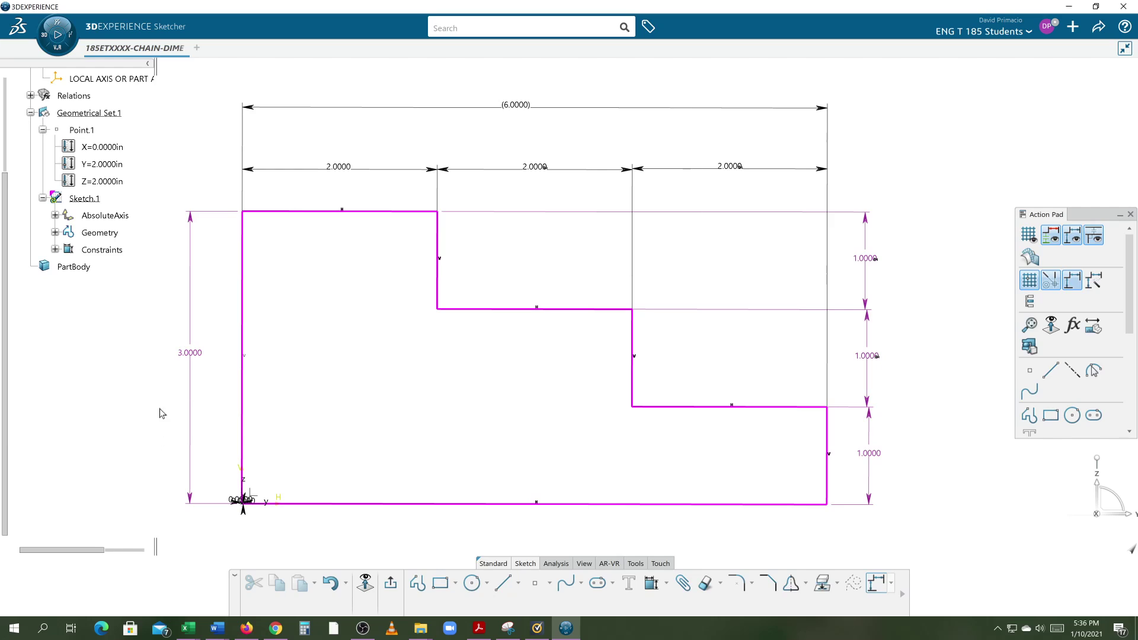
double_click(188, 353)
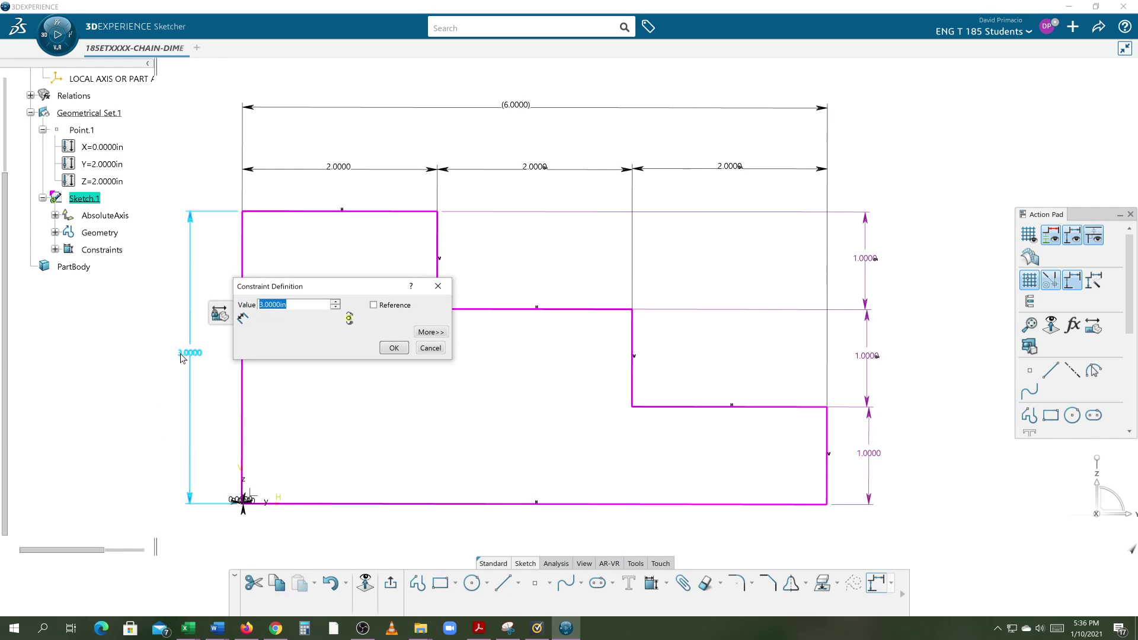
click(373, 306)
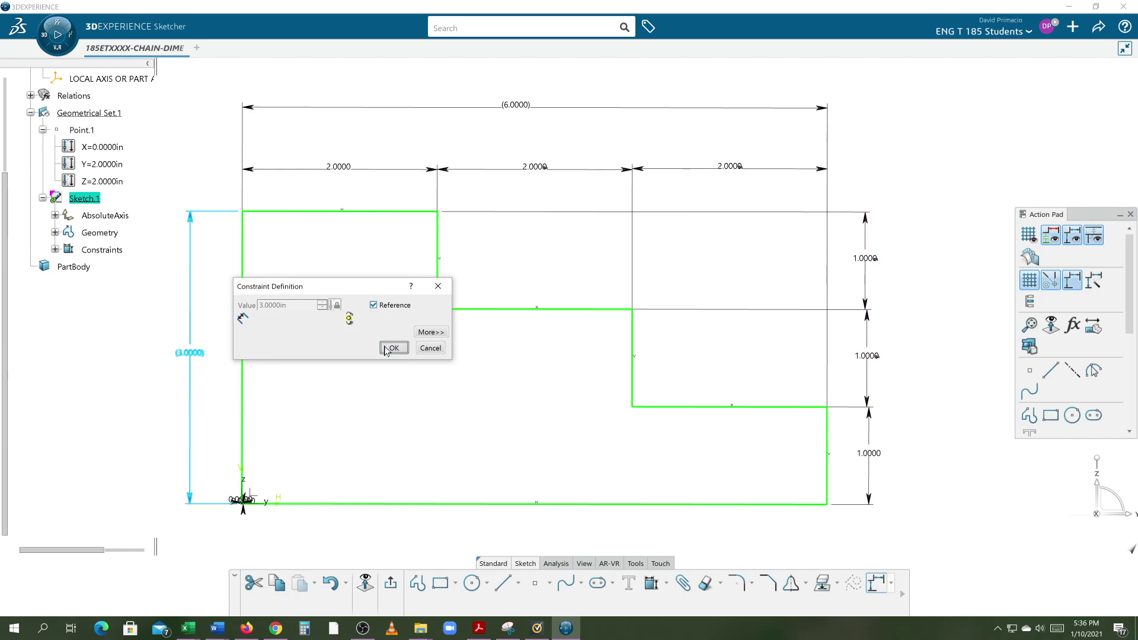
click(393, 348)
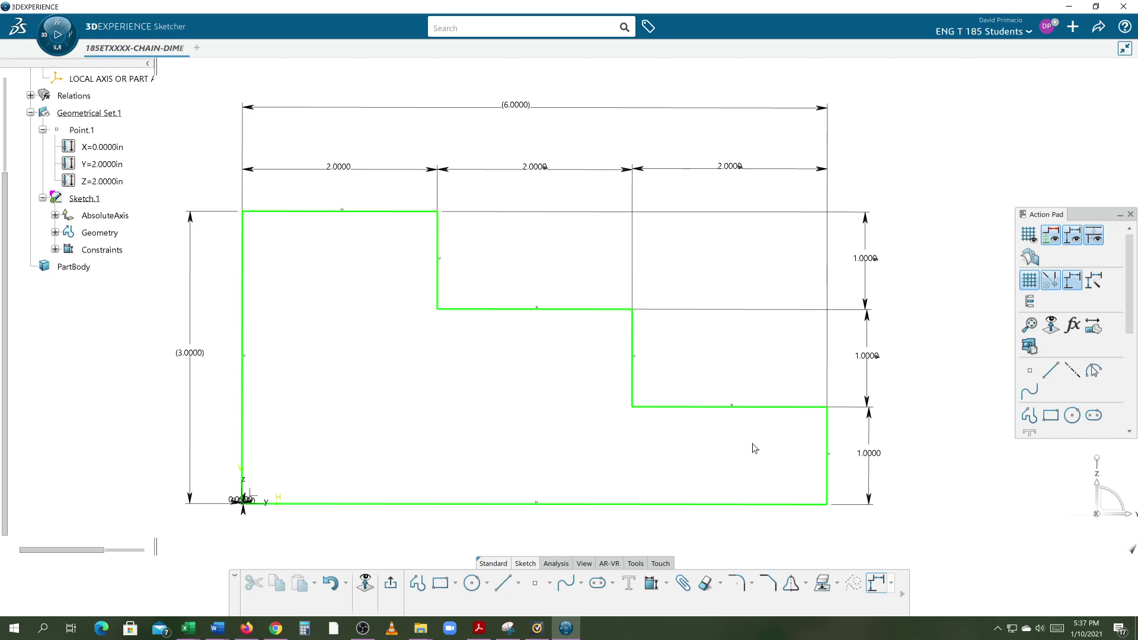
- Set the bottom step height to 1.03 in and confirm the middle and top rises read 1.0300
double_click(869, 453)
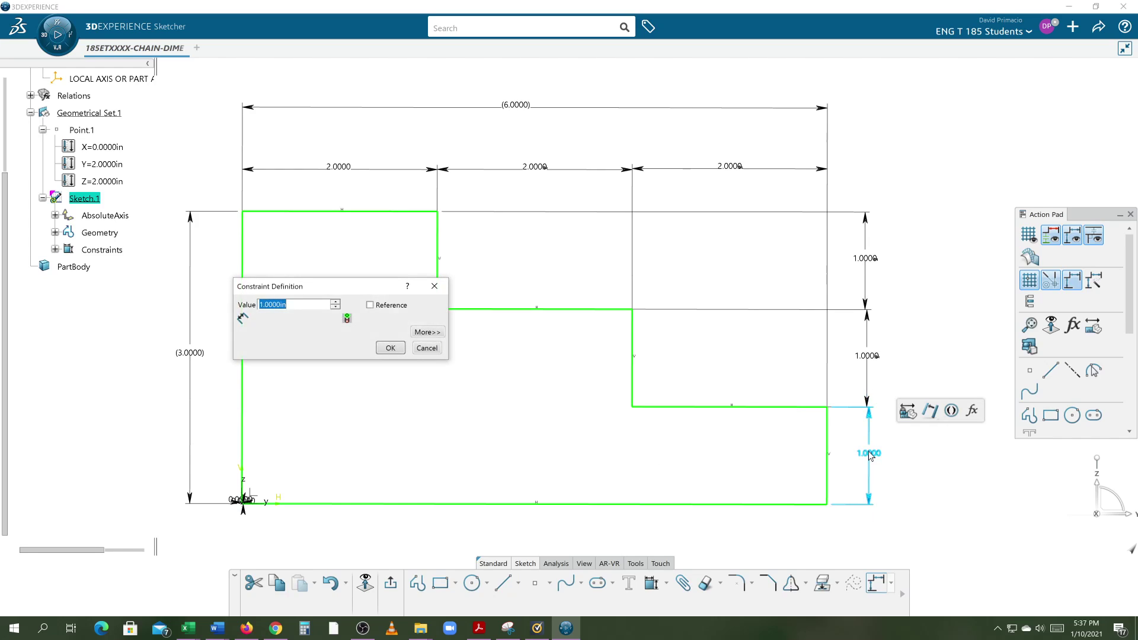
text(1.03)
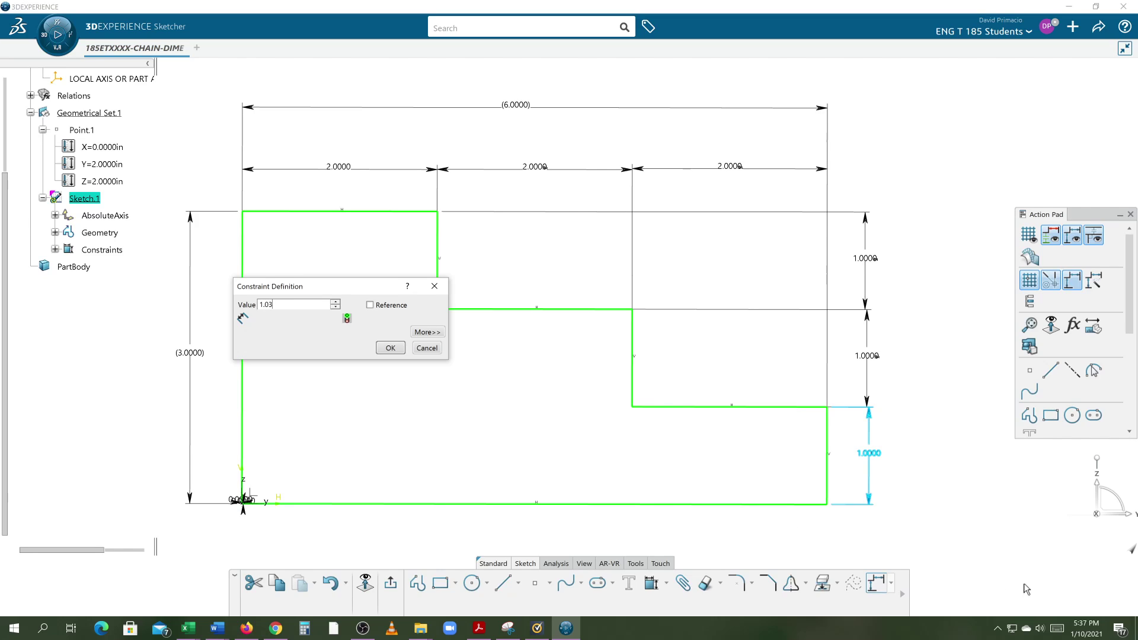
key(Return)
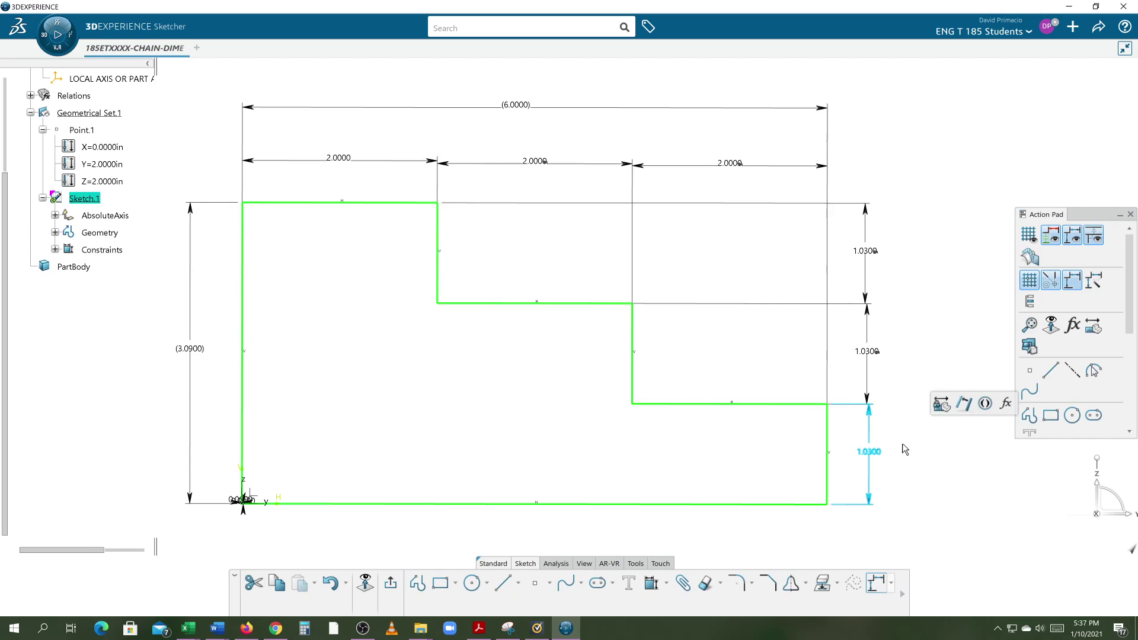
key(Escape)
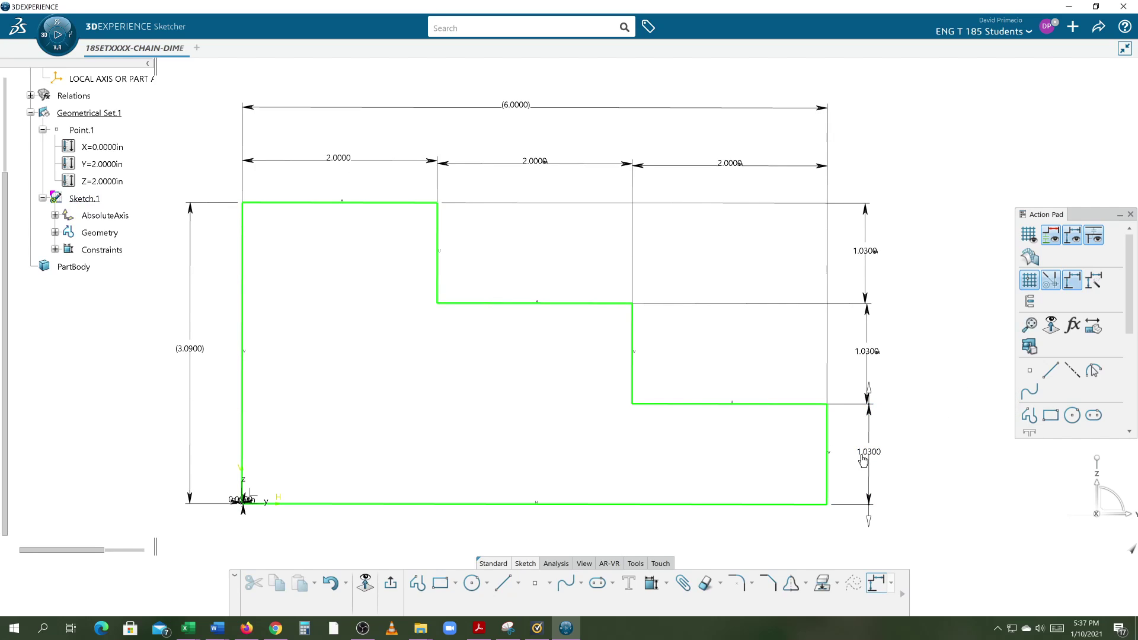
click(867, 350)
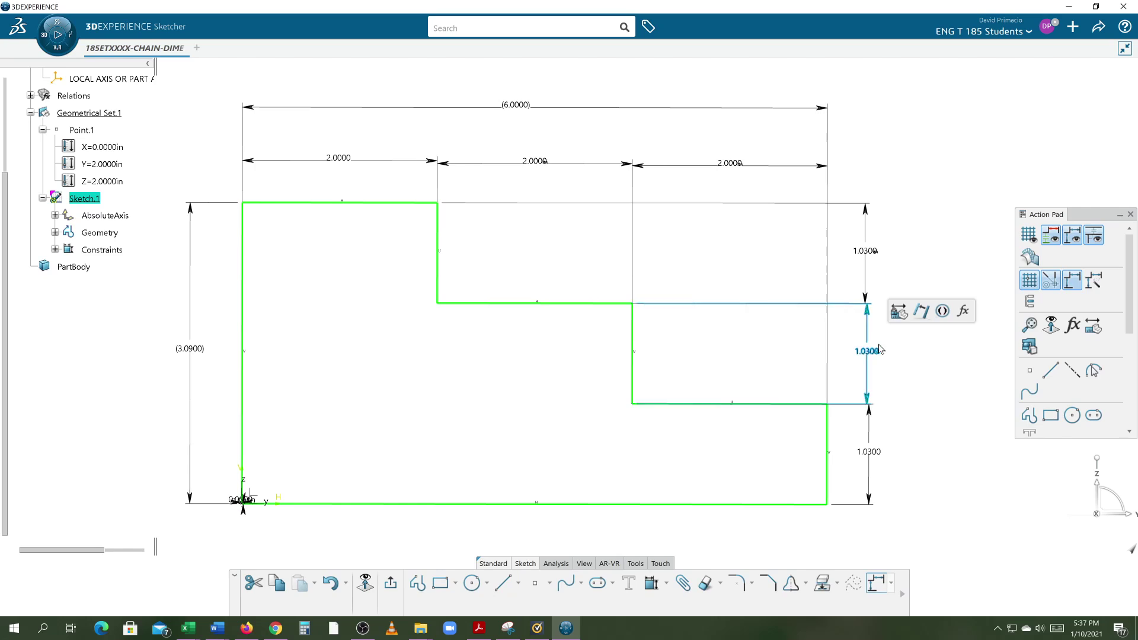
click(867, 260)
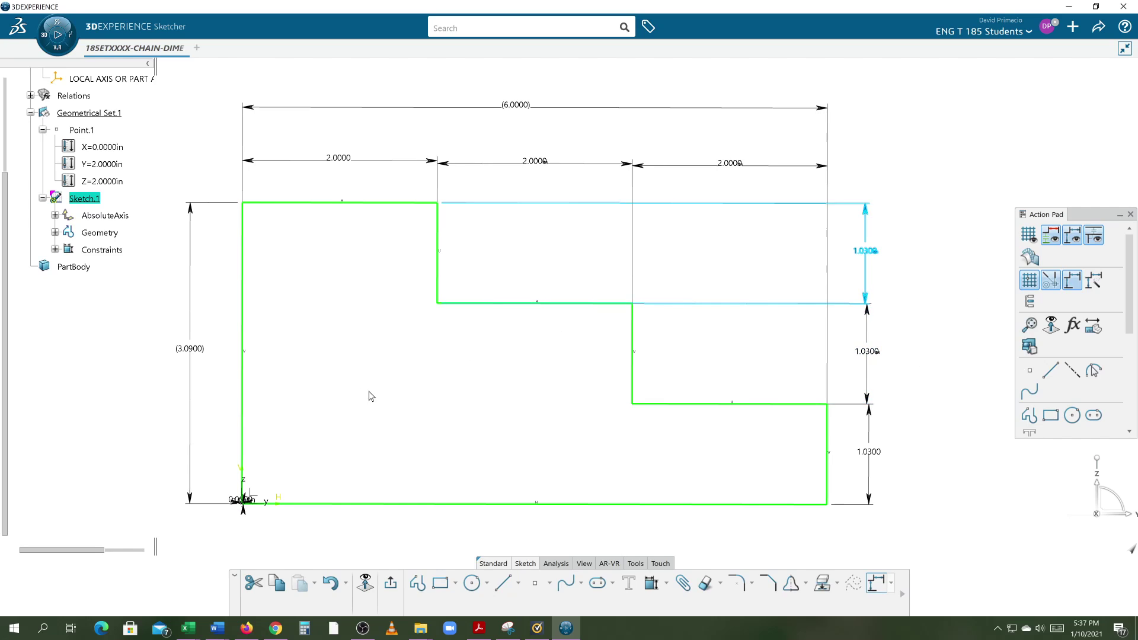
key(Escape)
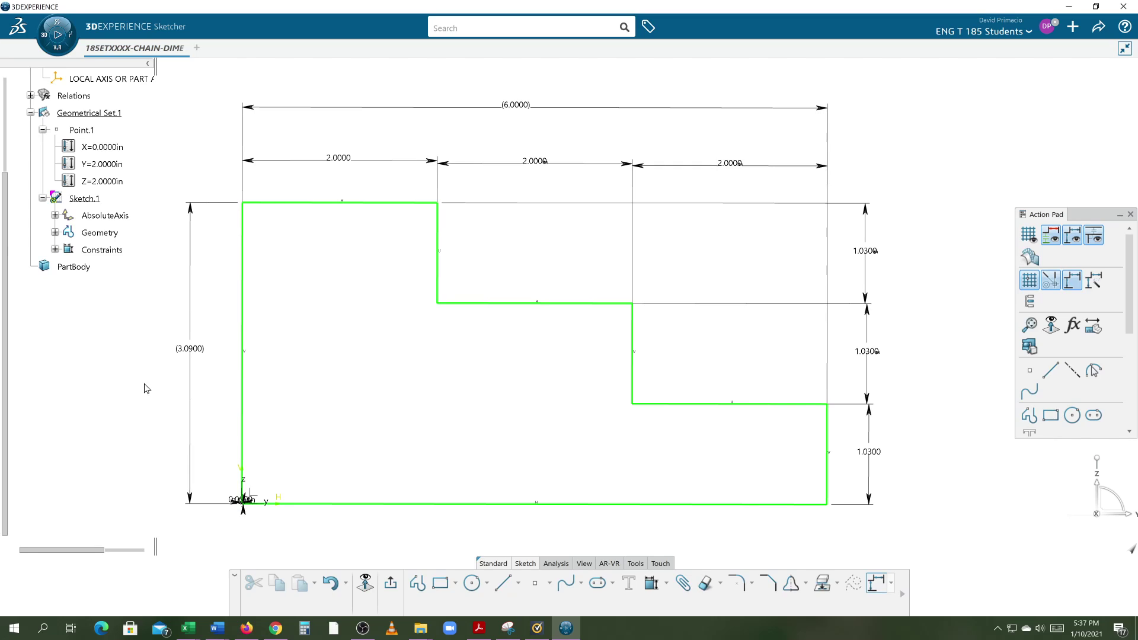
- Change the first step width from 2.0000 to 2.03 in
click(349, 160)
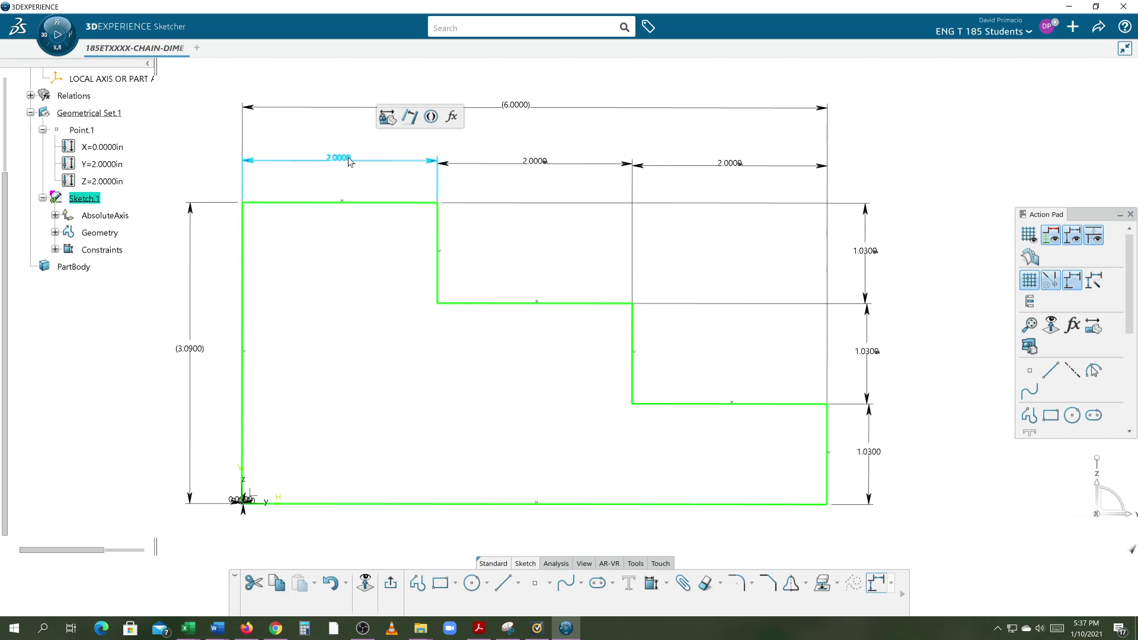
double_click(348, 161)
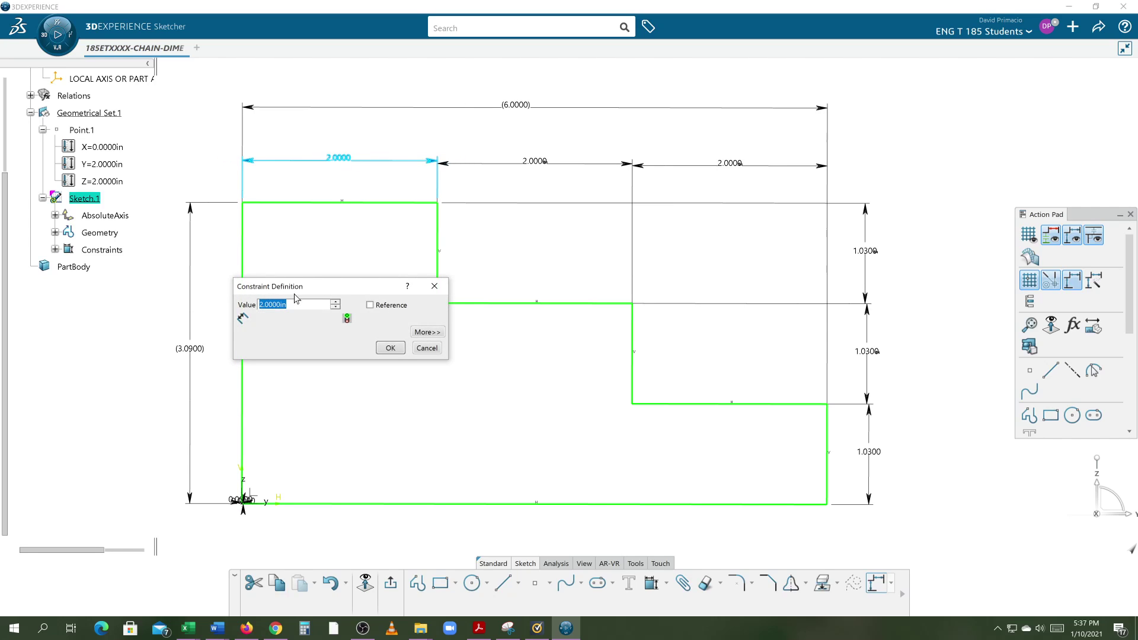
text(2.03)
key(Return)
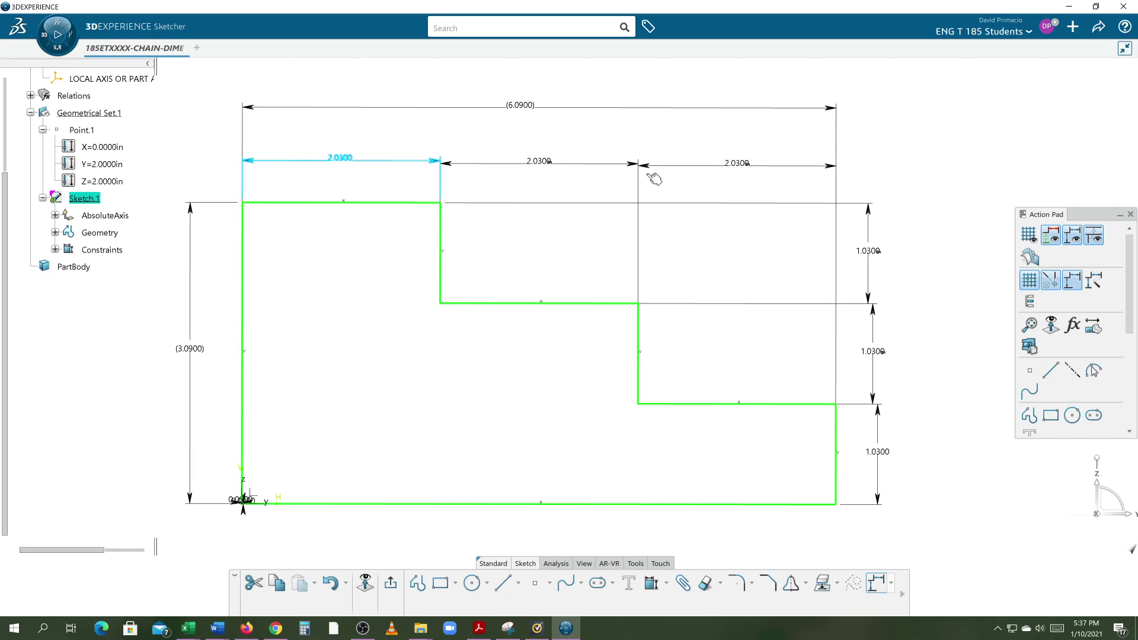
click(524, 110)
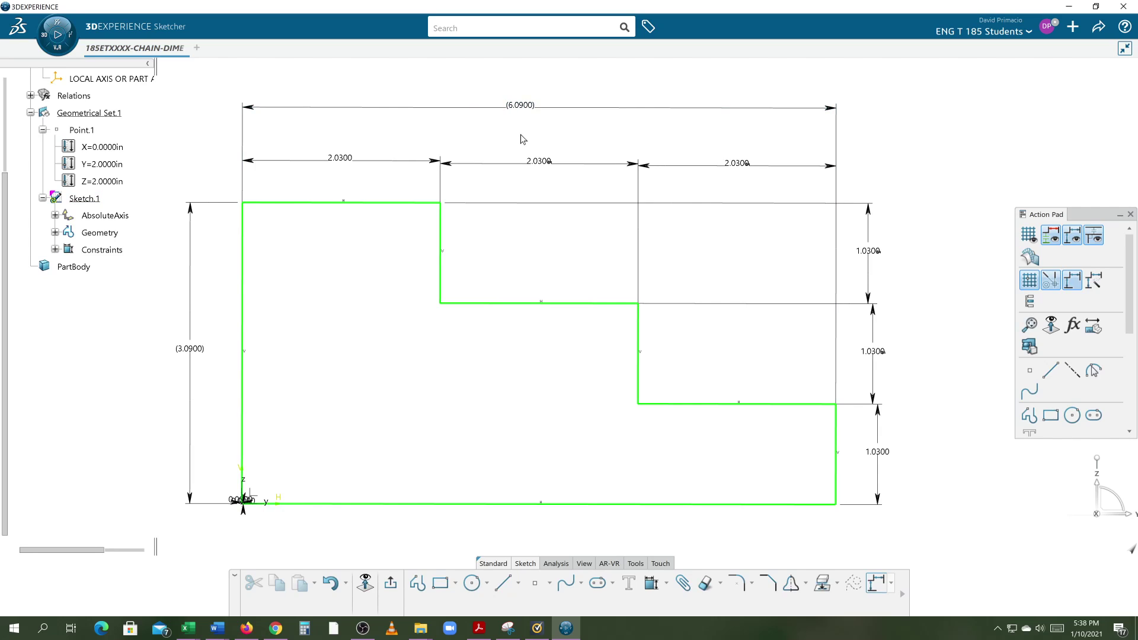
- Change the first step width to 1.97 in, giving an overall width of (5.9100)
double_click(352, 160)
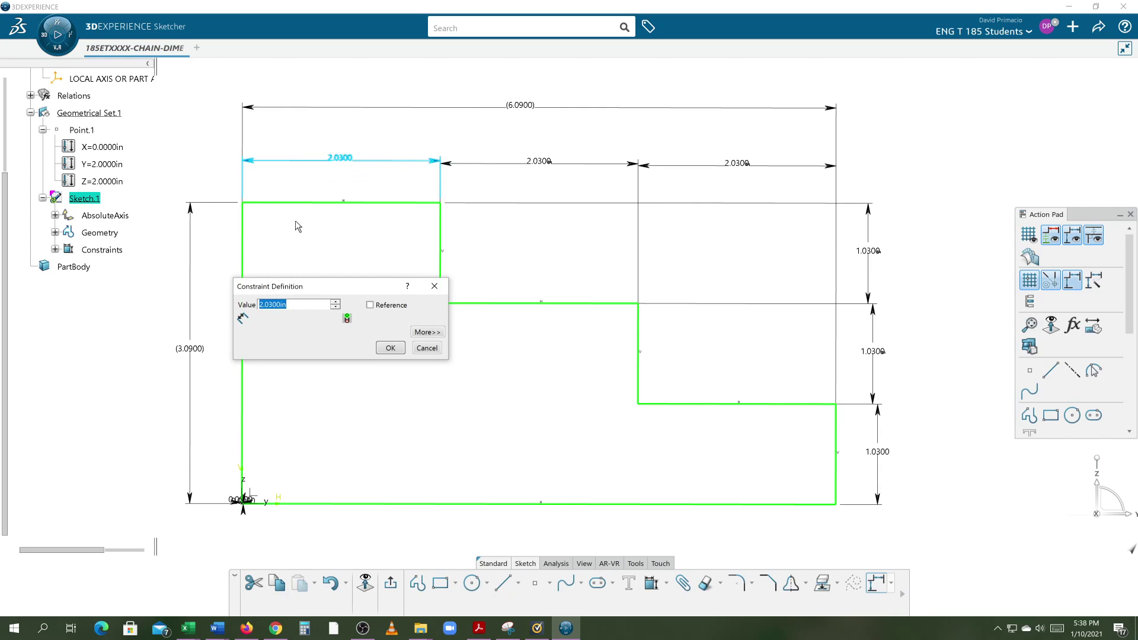
text(1.97)
key(Return)
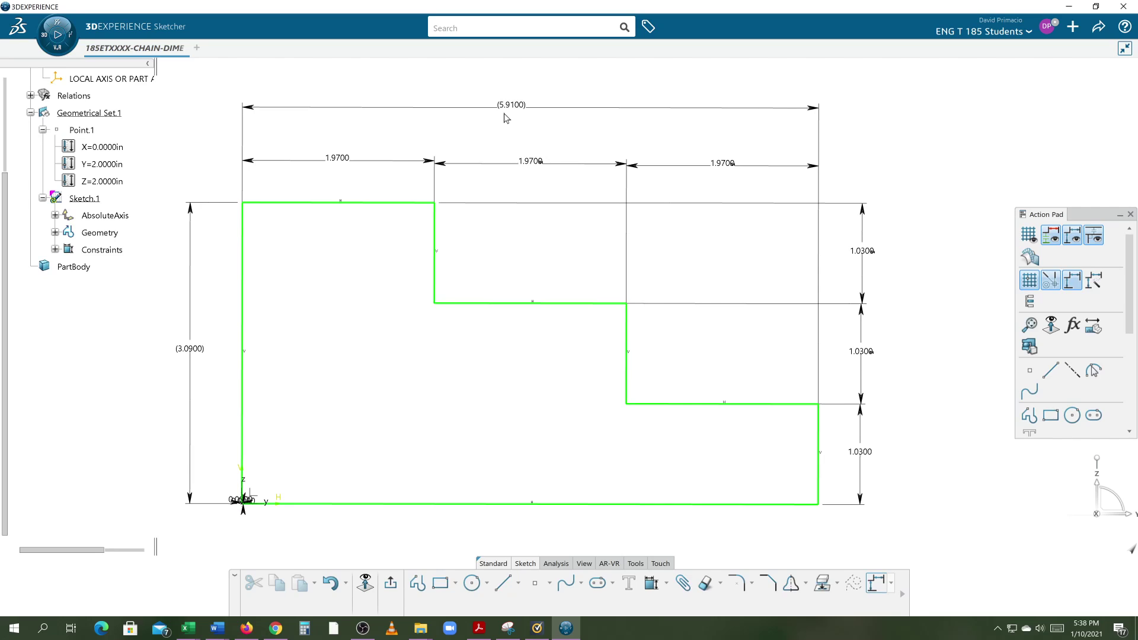
- Set the bottom step height to 0.97 in and check that the overall height reads (2.9100)
double_click(852, 459)
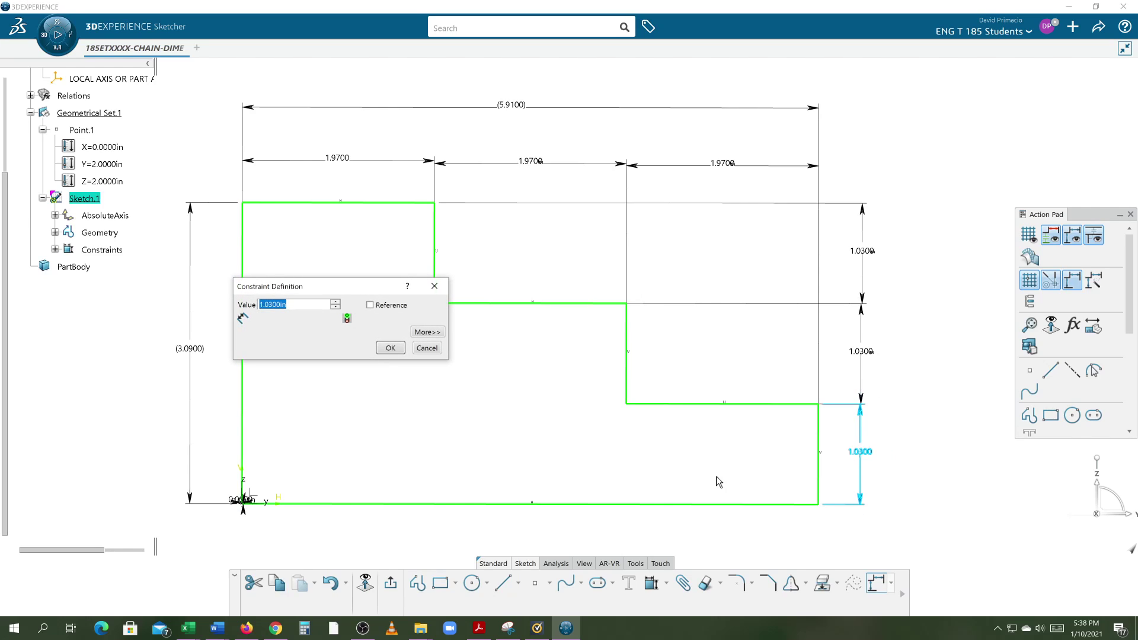
text(.97)
key(Return)
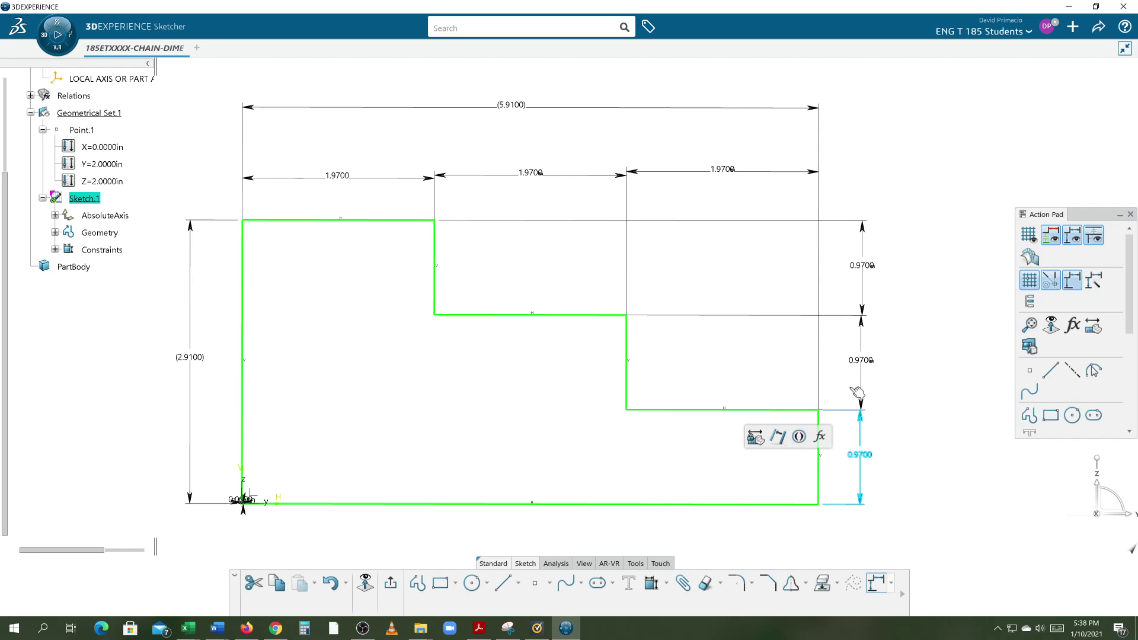
click(895, 297)
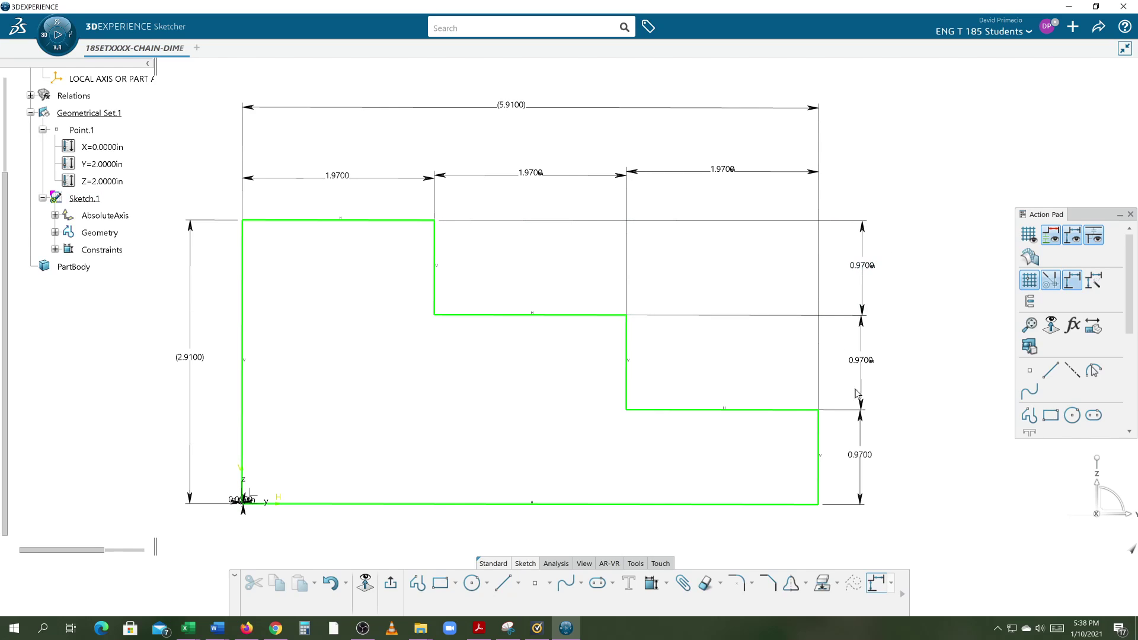
click(196, 359)
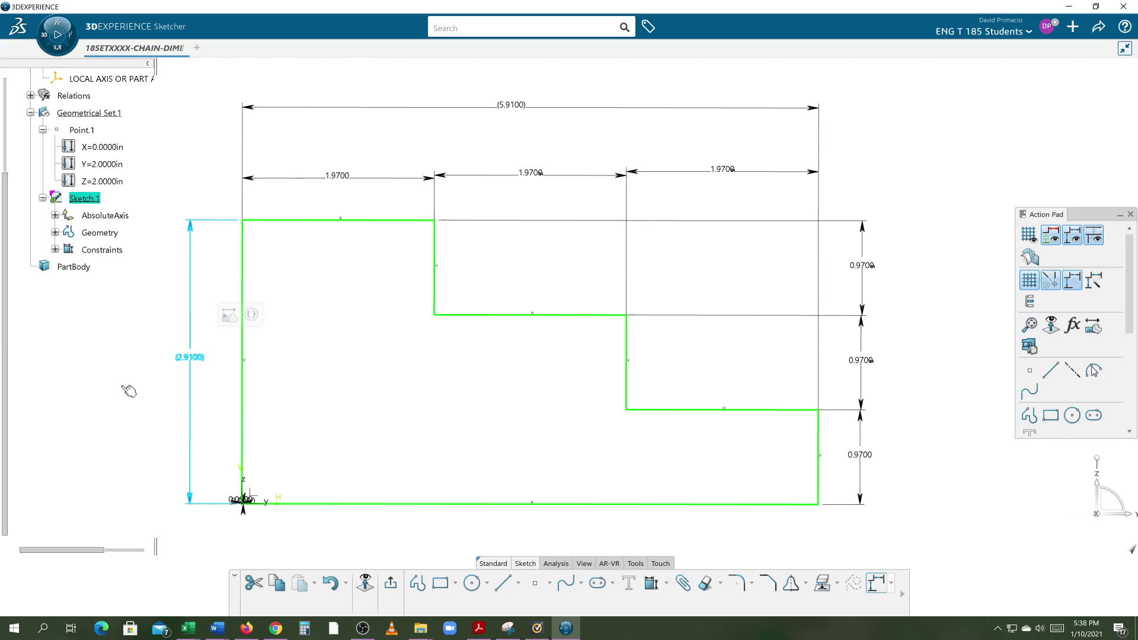
click(152, 380)
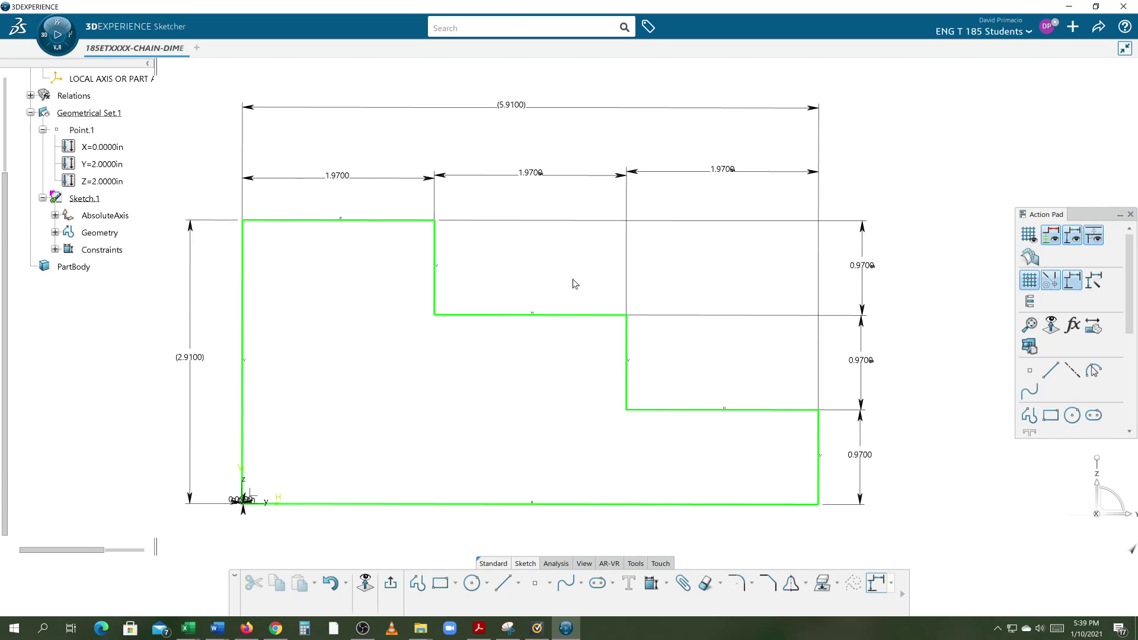
- Change the step height from 0.9700 to 1 in and the first step width from 1.9700 to 2 in
double_click(860, 457)
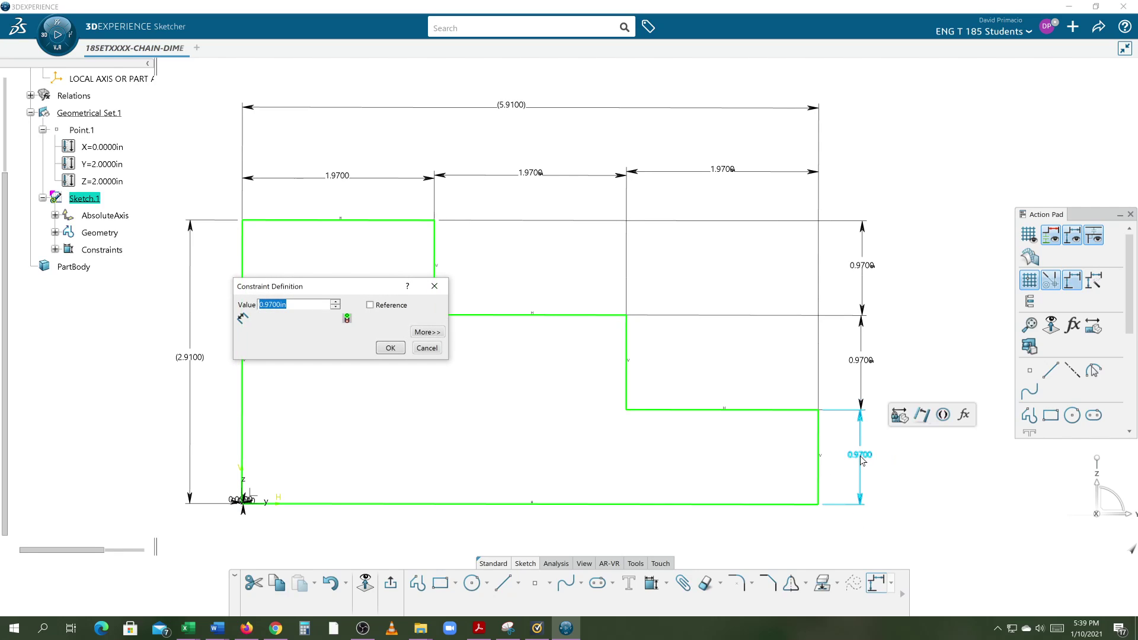
text(1)
click(390, 348)
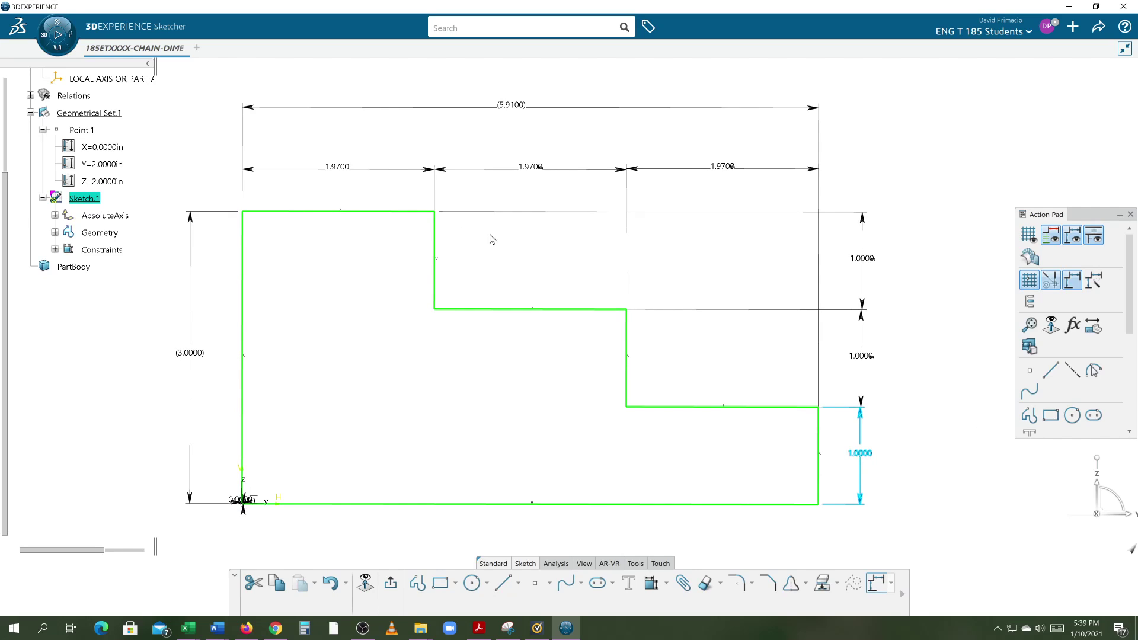
double_click(335, 172)
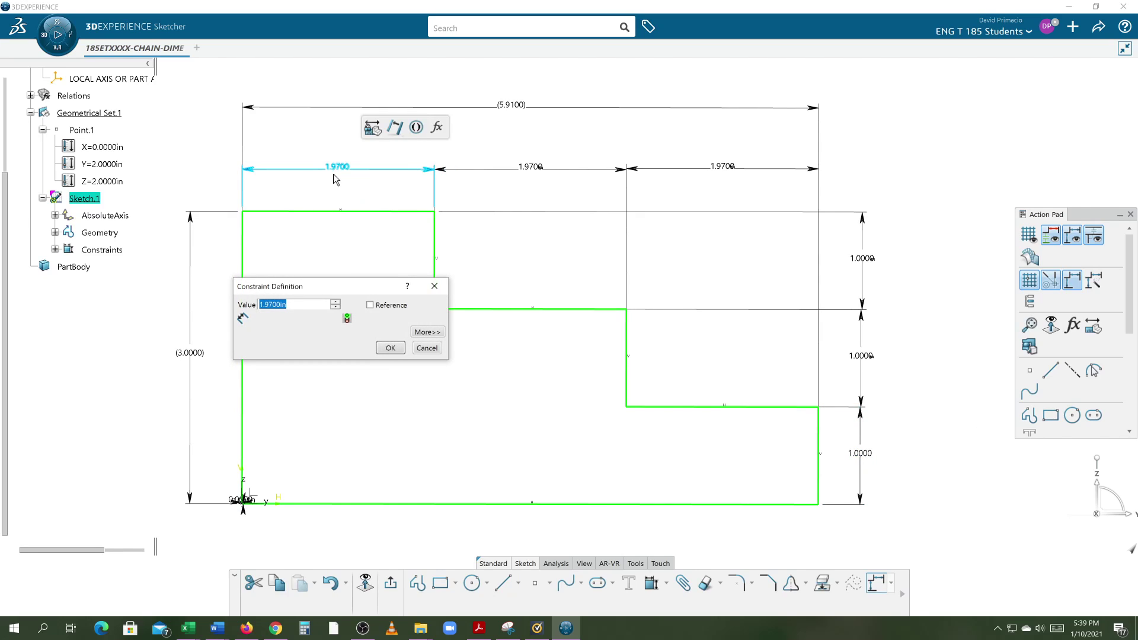
text(2)
click(390, 348)
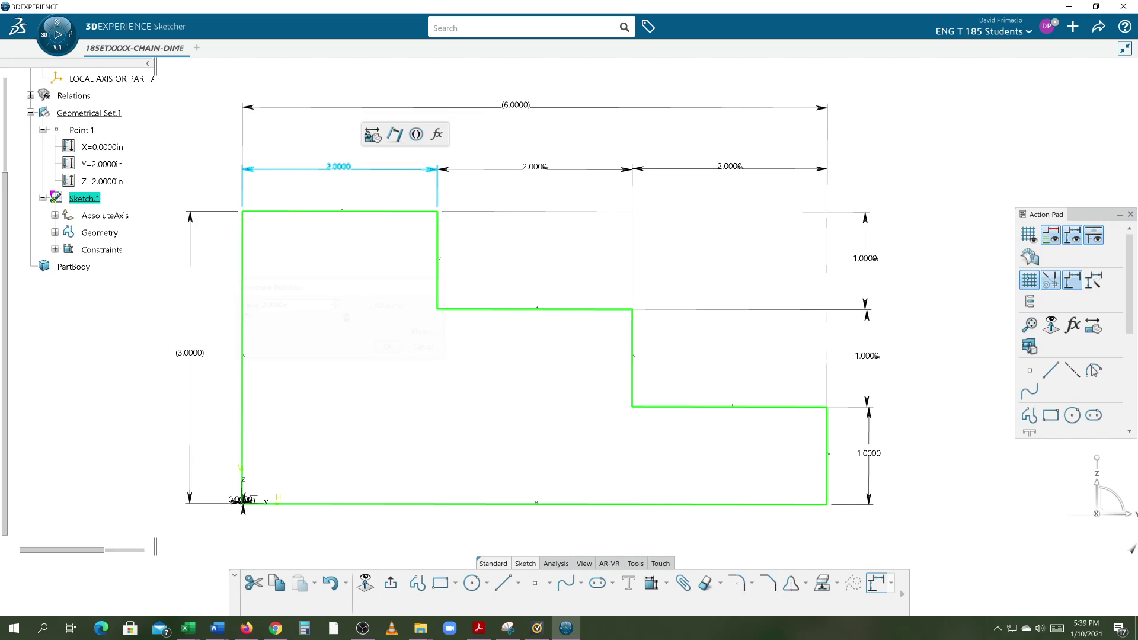
click(375, 447)
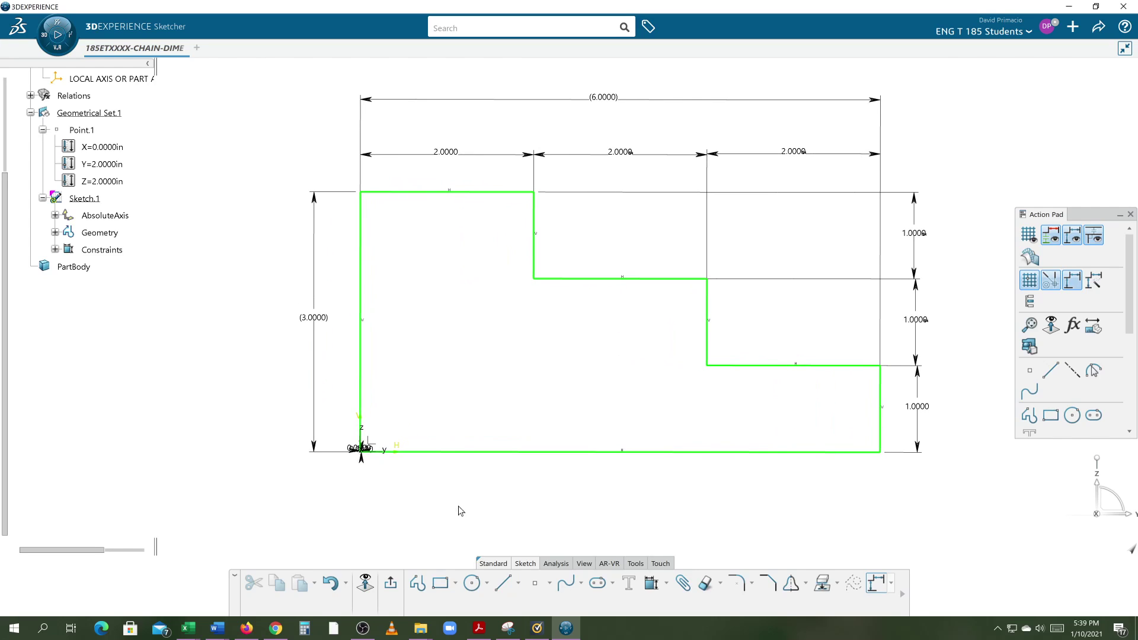
- Pan and zoom so the 6.0000 by 3.0000 staircase sits larger in the middle of the view
middle_drag(464, 505, 413, 514)
scroll(413, 514, up, 3)
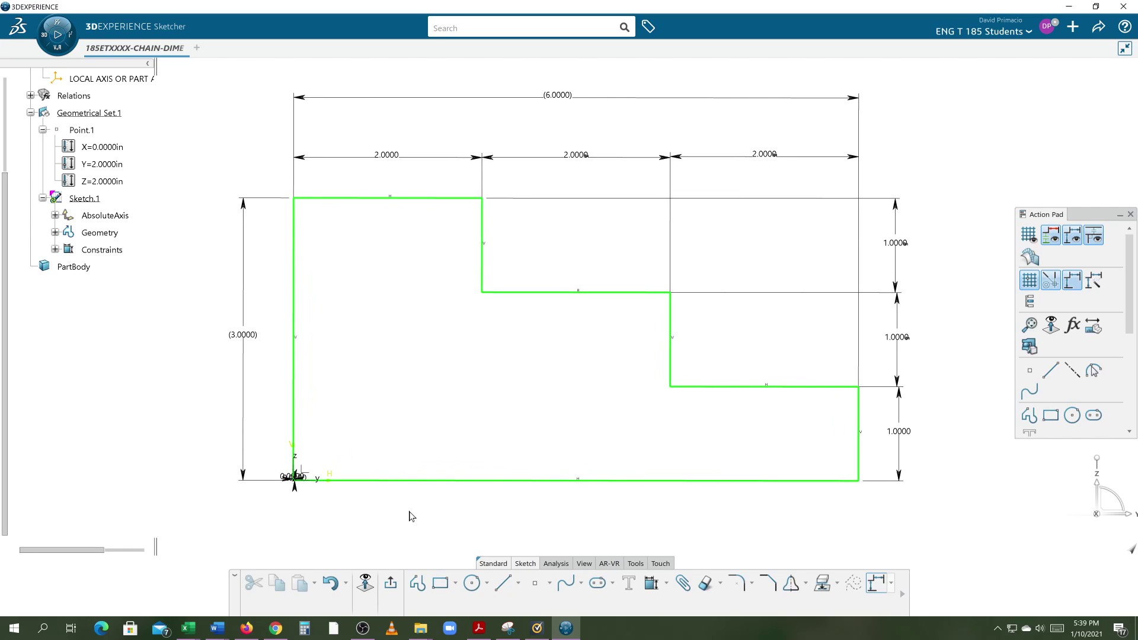